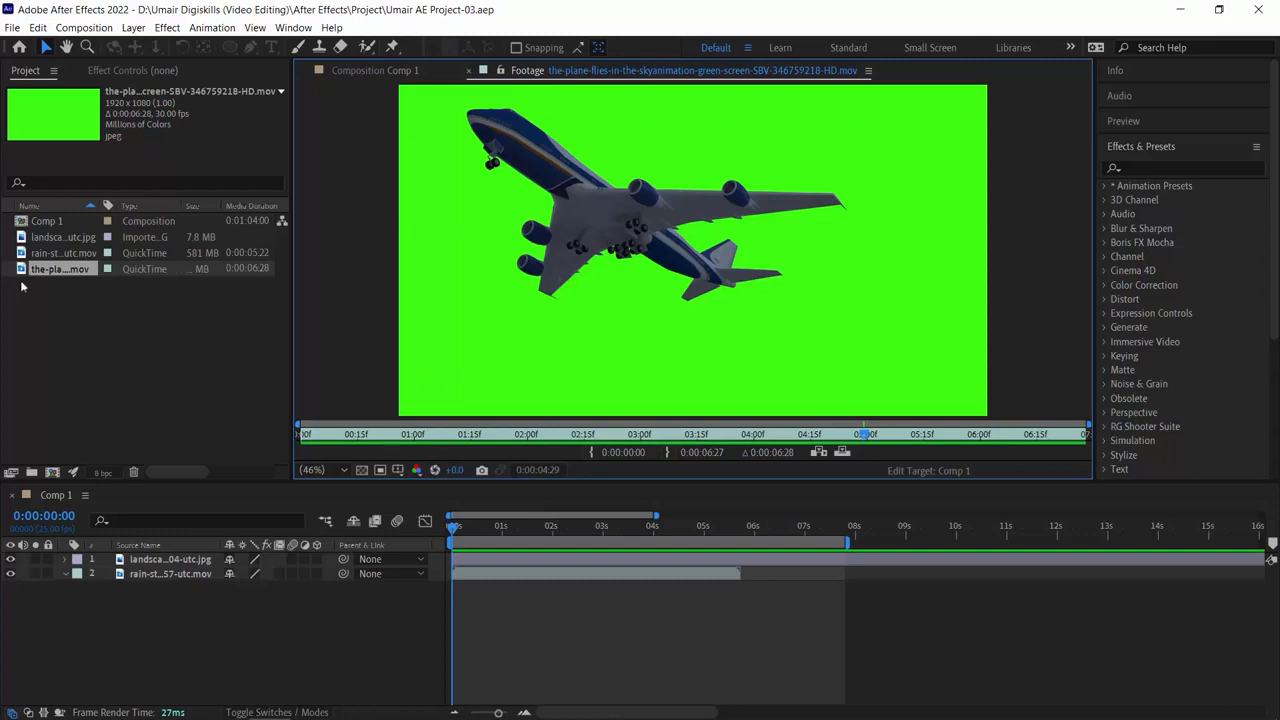
Step: Add the plane green-screen clip as the top layer of Comp 1 and hide the landscape and rain layers beneath it
left_click_drag(20, 270, 150, 556)
left_click_drag(455, 526, 546, 529)
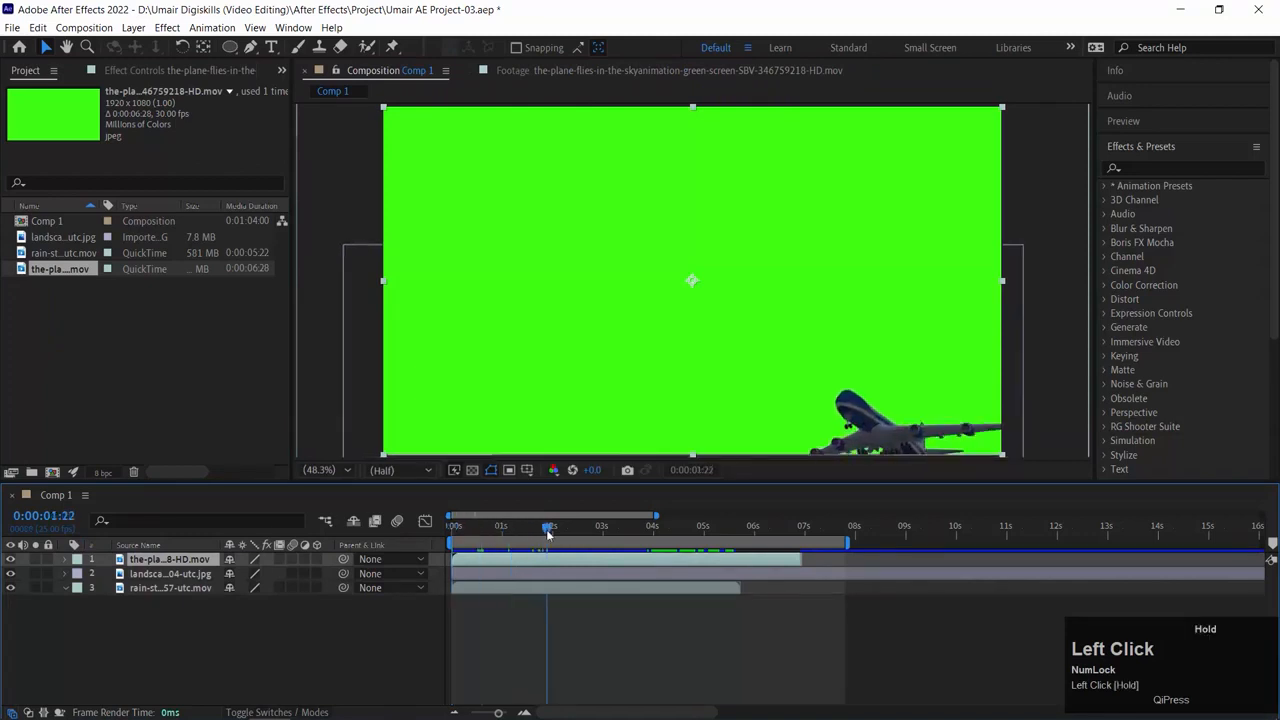
left_click(10, 576)
left_click(11, 590)
left_click_drag(513, 531, 642, 524)
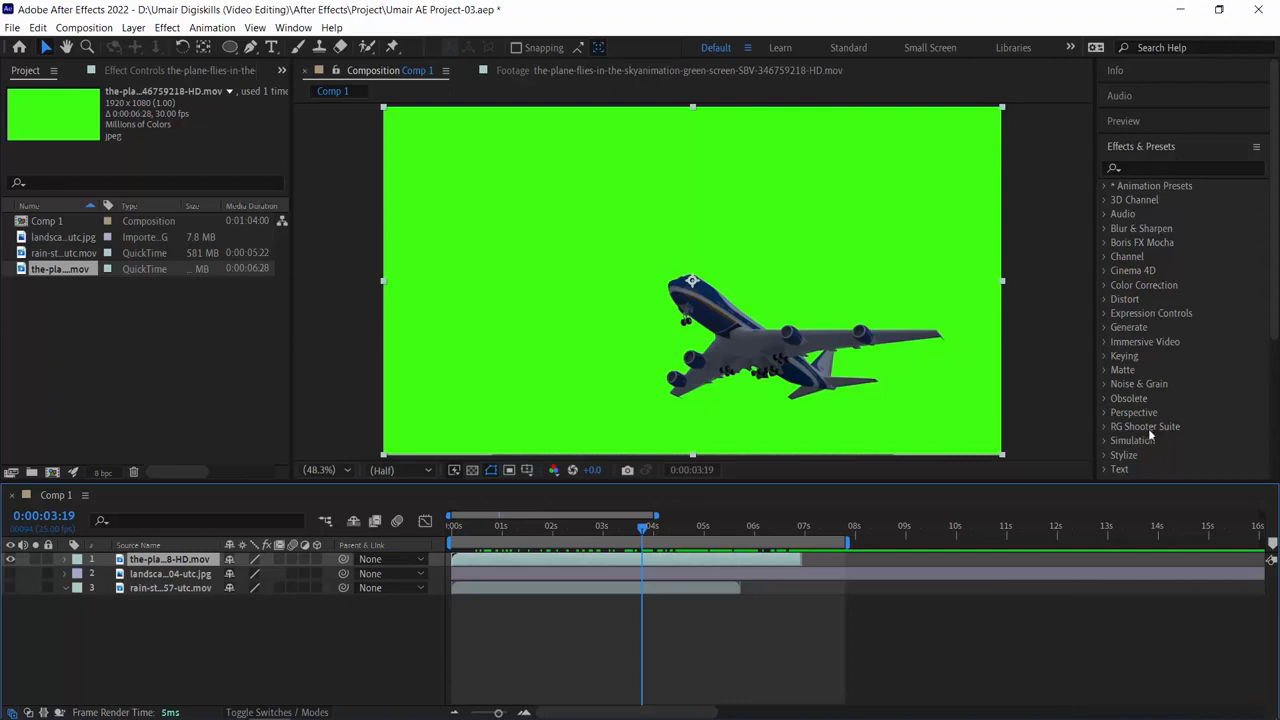
Step: Apply the Keylight (1.2) keying effect to the plane layer
left_click(1116, 388)
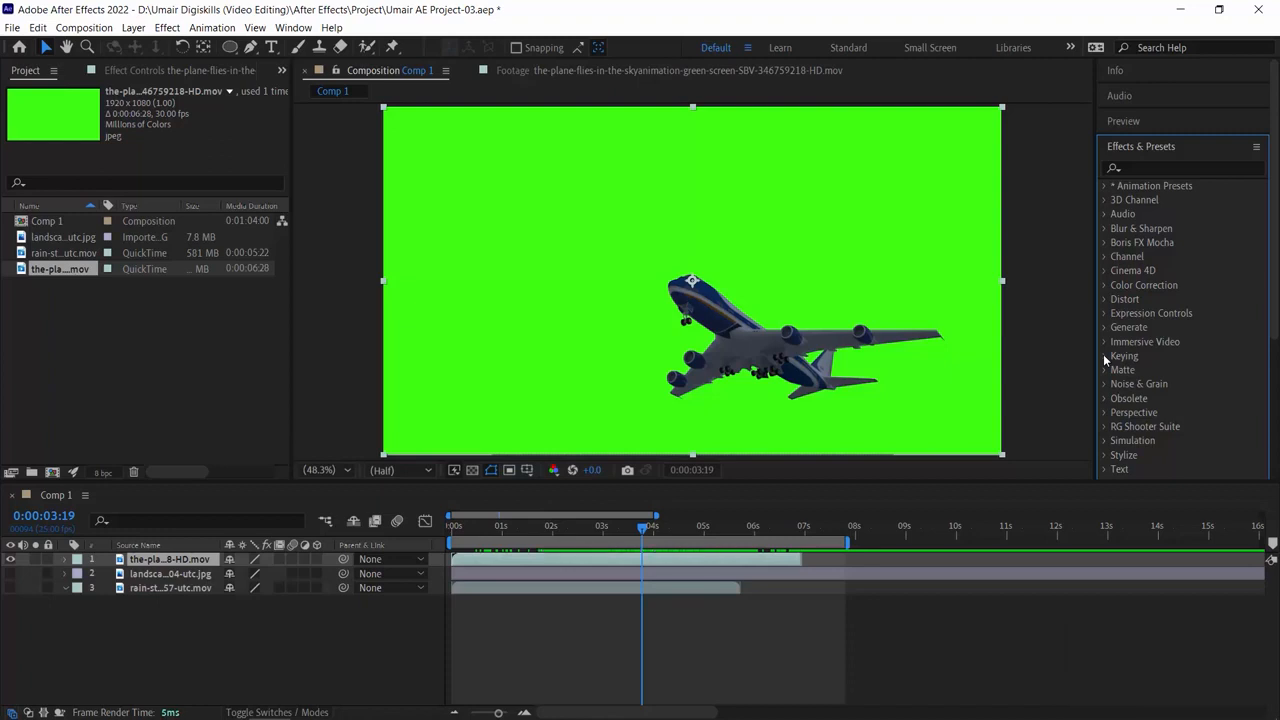
left_click(1104, 355)
scroll(1178, 316, "down", 2)
scroll(1178, 316, "down", 1)
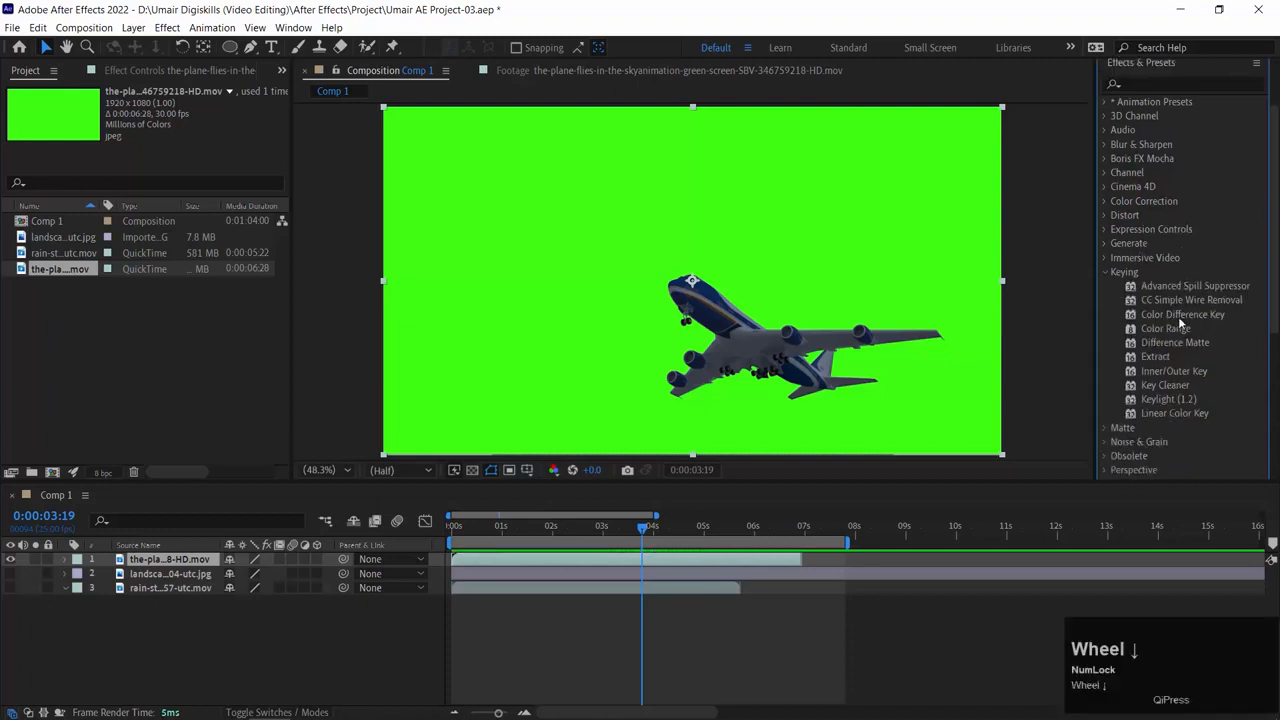
left_click(1163, 399)
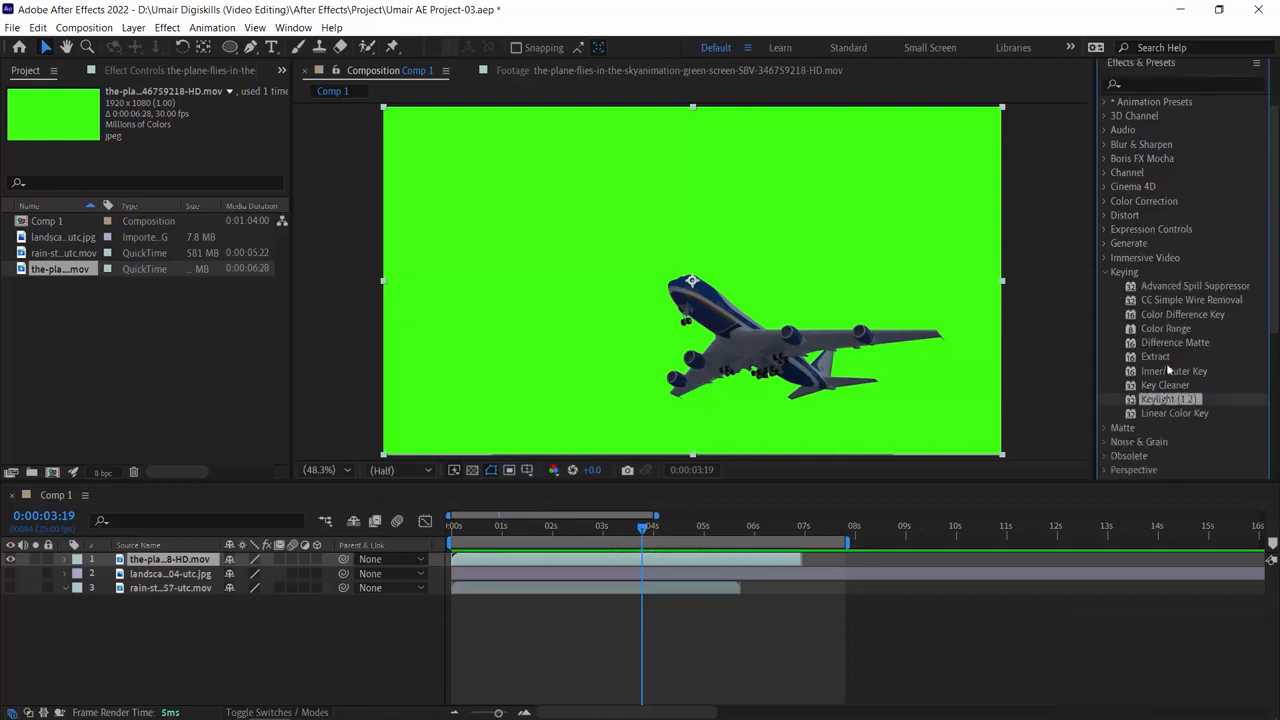
double_click(1130, 402)
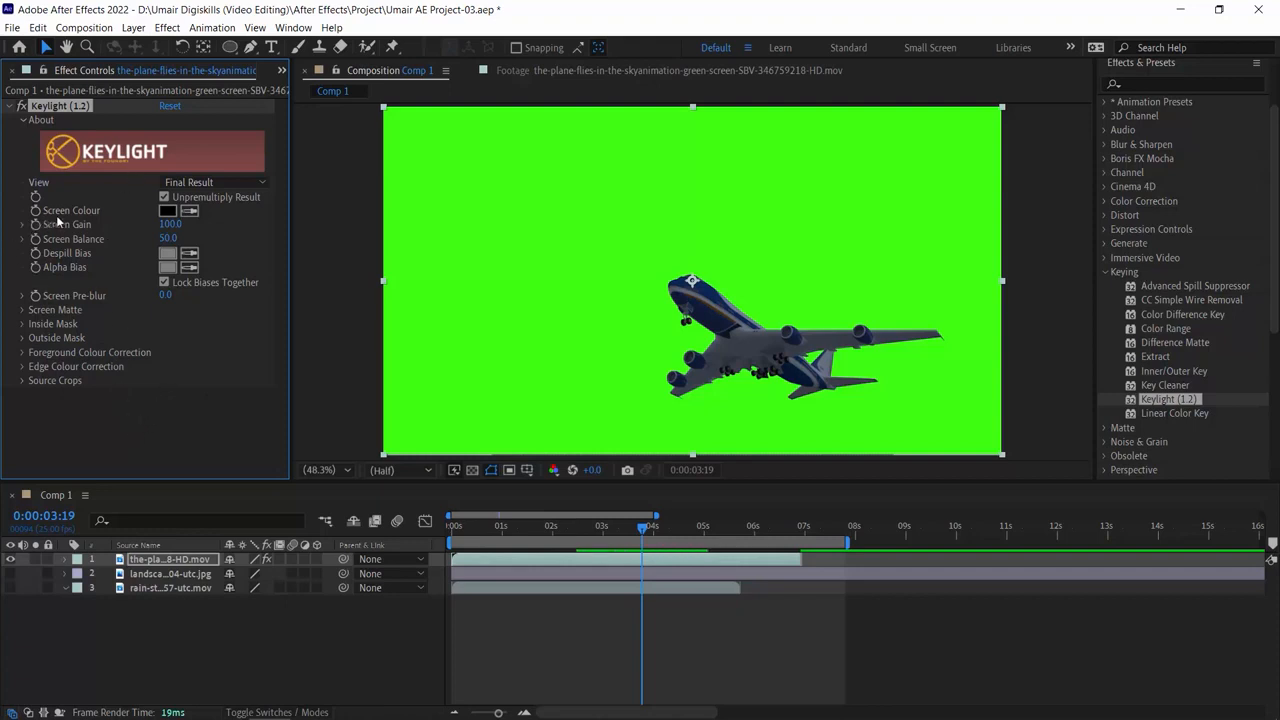
Step: Sample the green background as Keylight's Screen Colour and show the transparency grid, checking the key up to 0:00:05:00
left_click(192, 214)
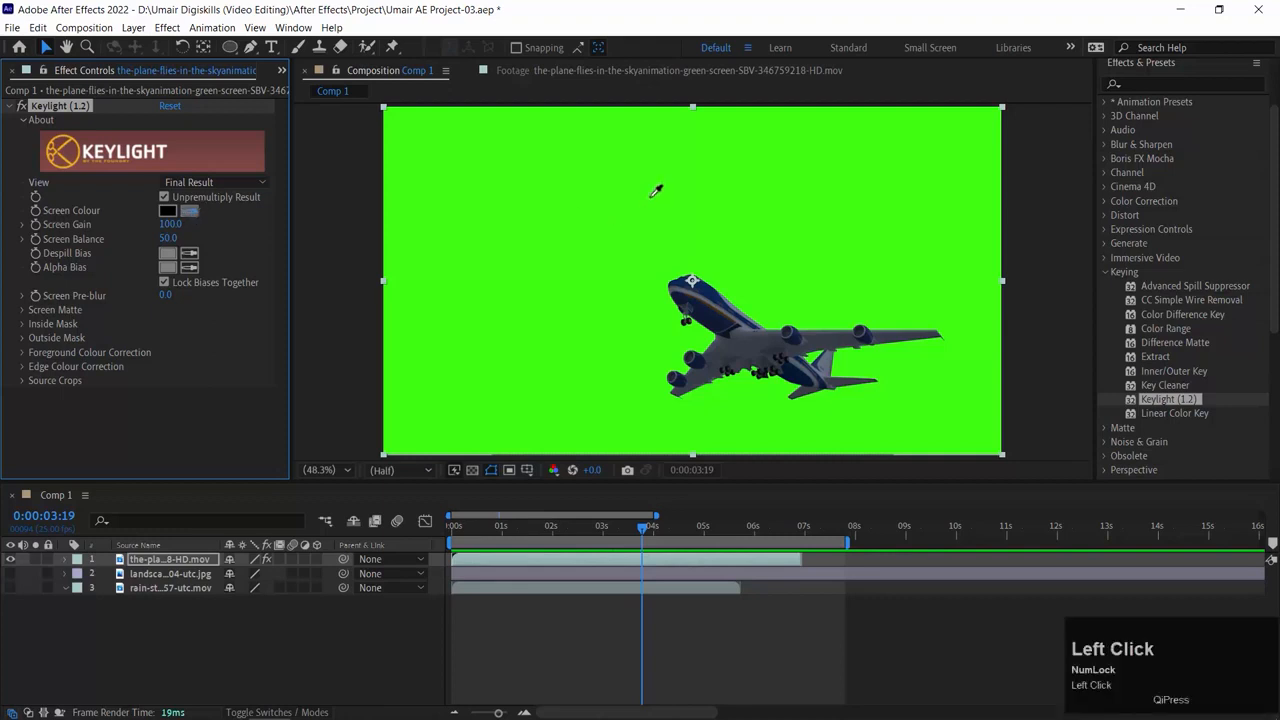
left_click(647, 208)
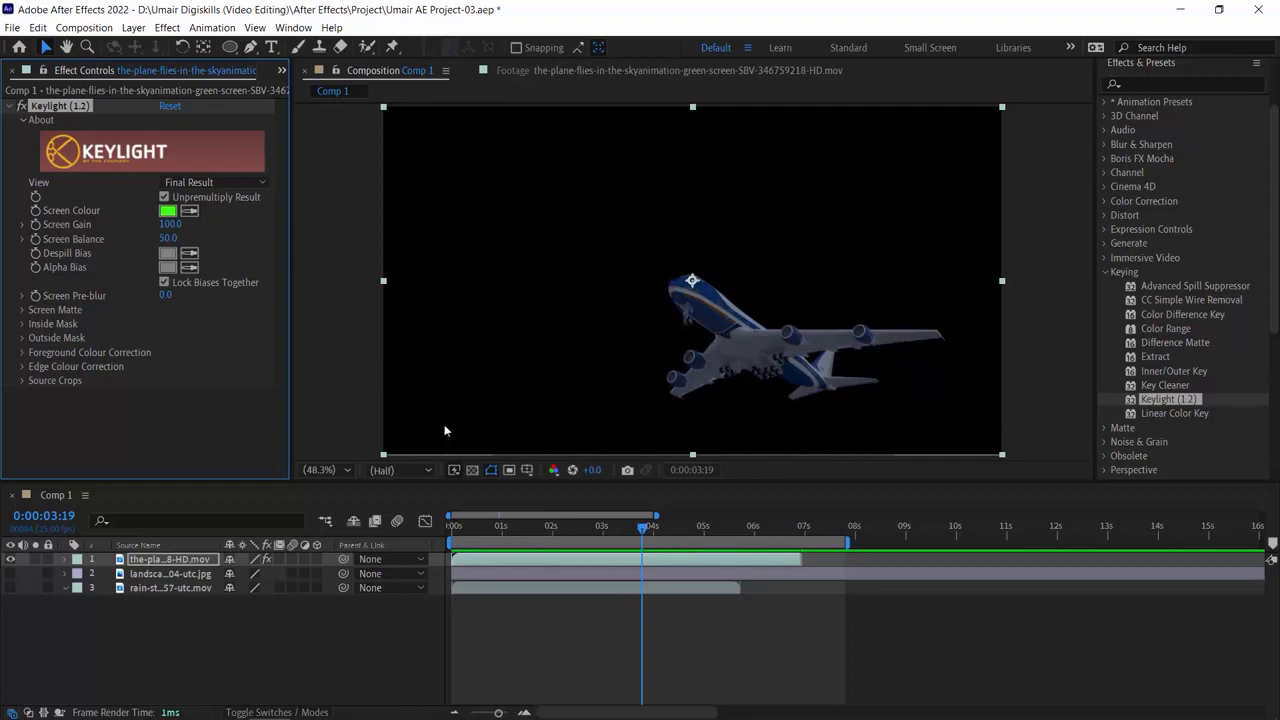
left_click(474, 471)
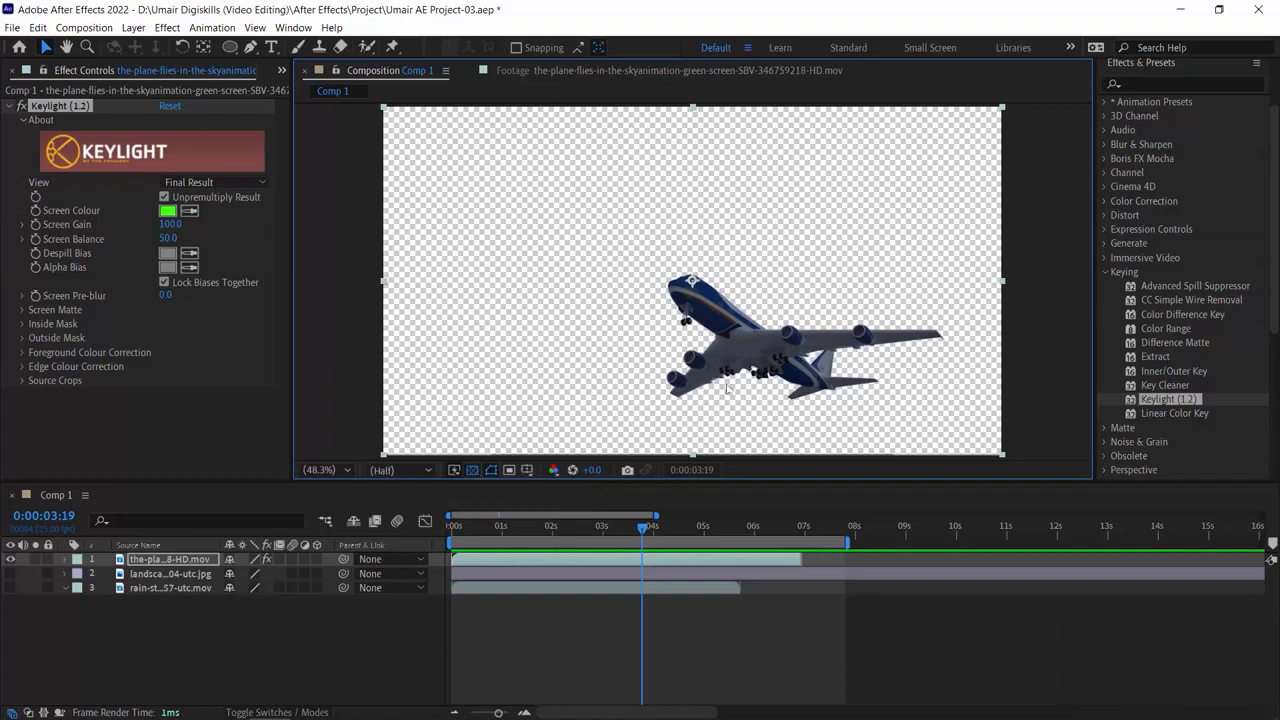
left_click_drag(595, 526, 692, 511)
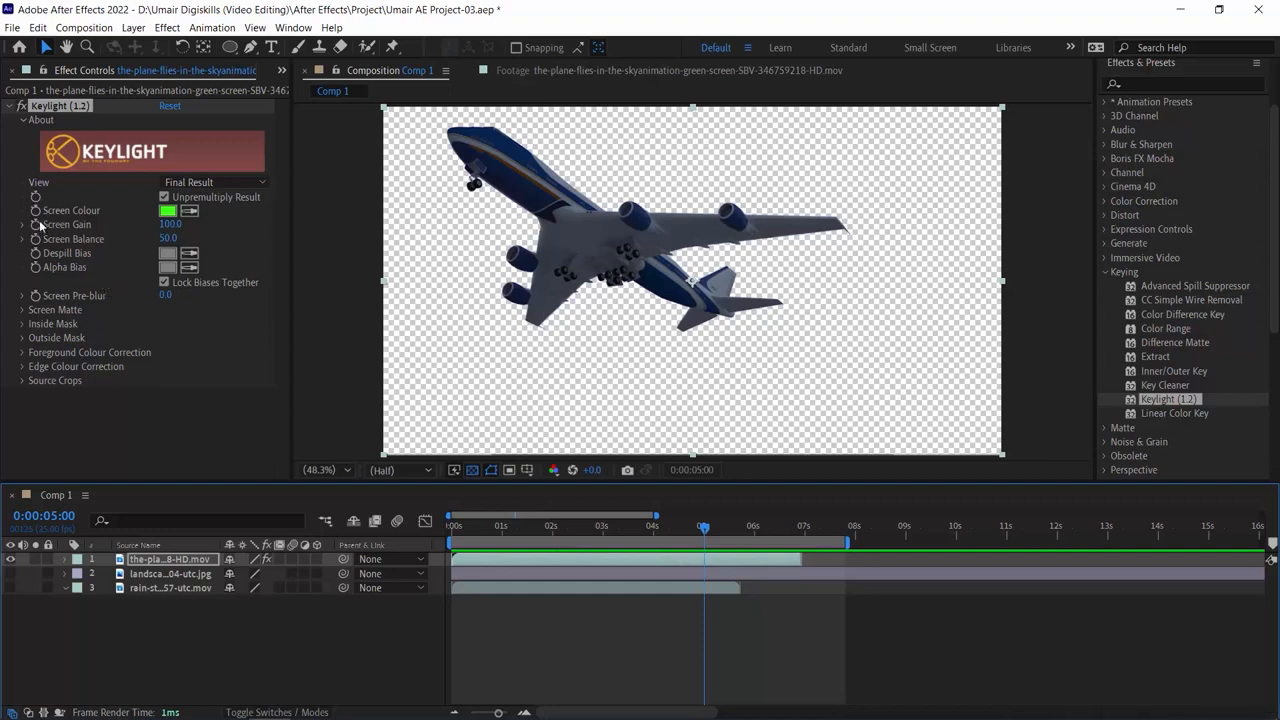
Step: Disable Keylight, resample the green beside the plane as Screen Colour, re-enable the effect and check the key up to 0:00:04:20
left_click(19, 108)
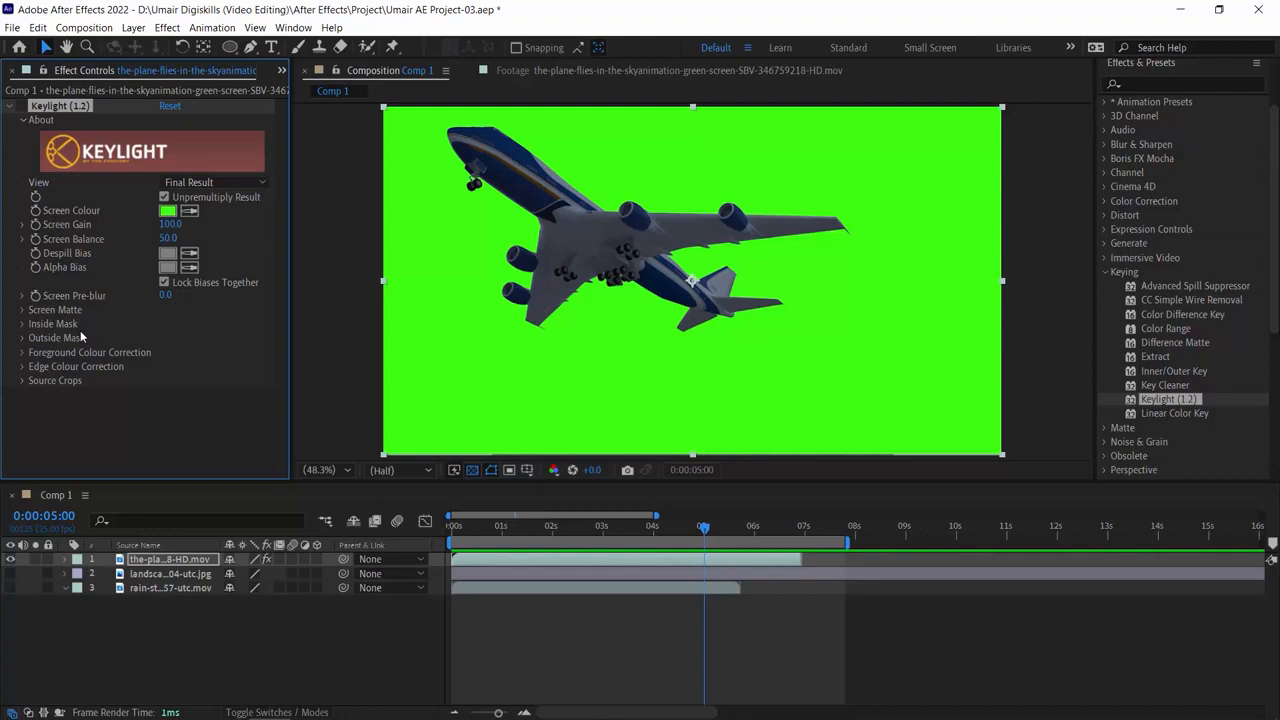
left_click(189, 211)
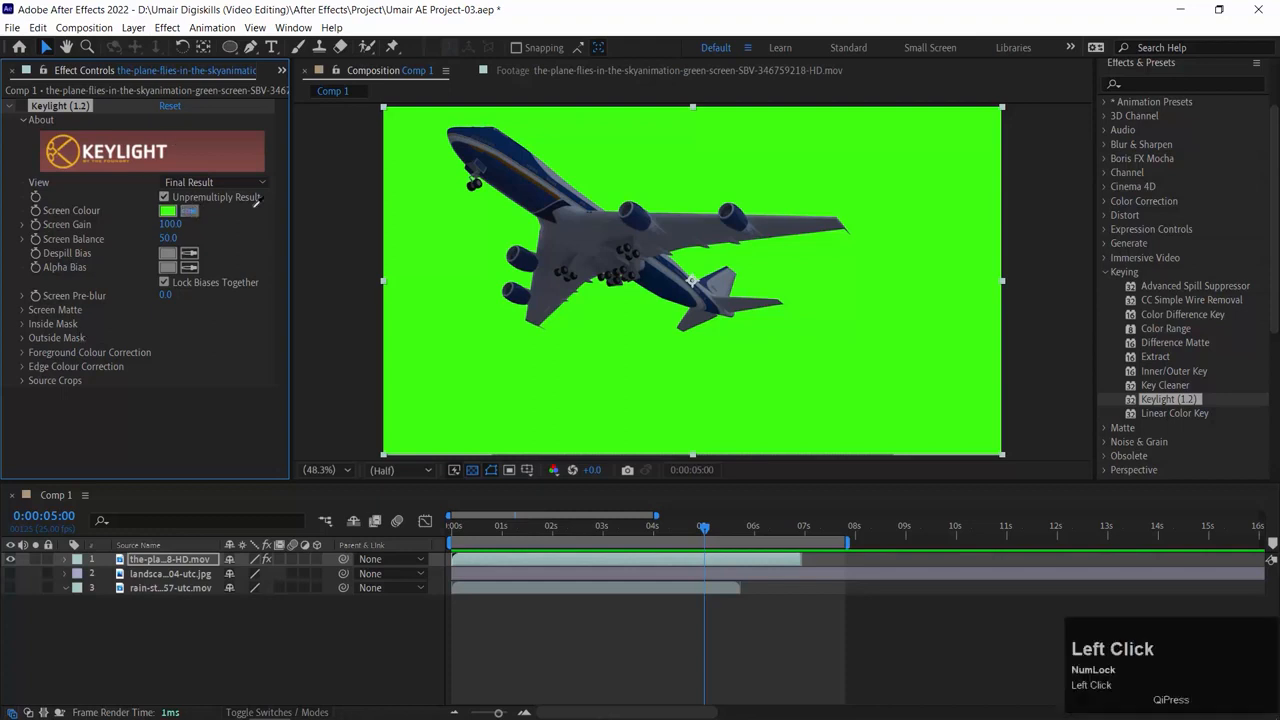
left_click(445, 216)
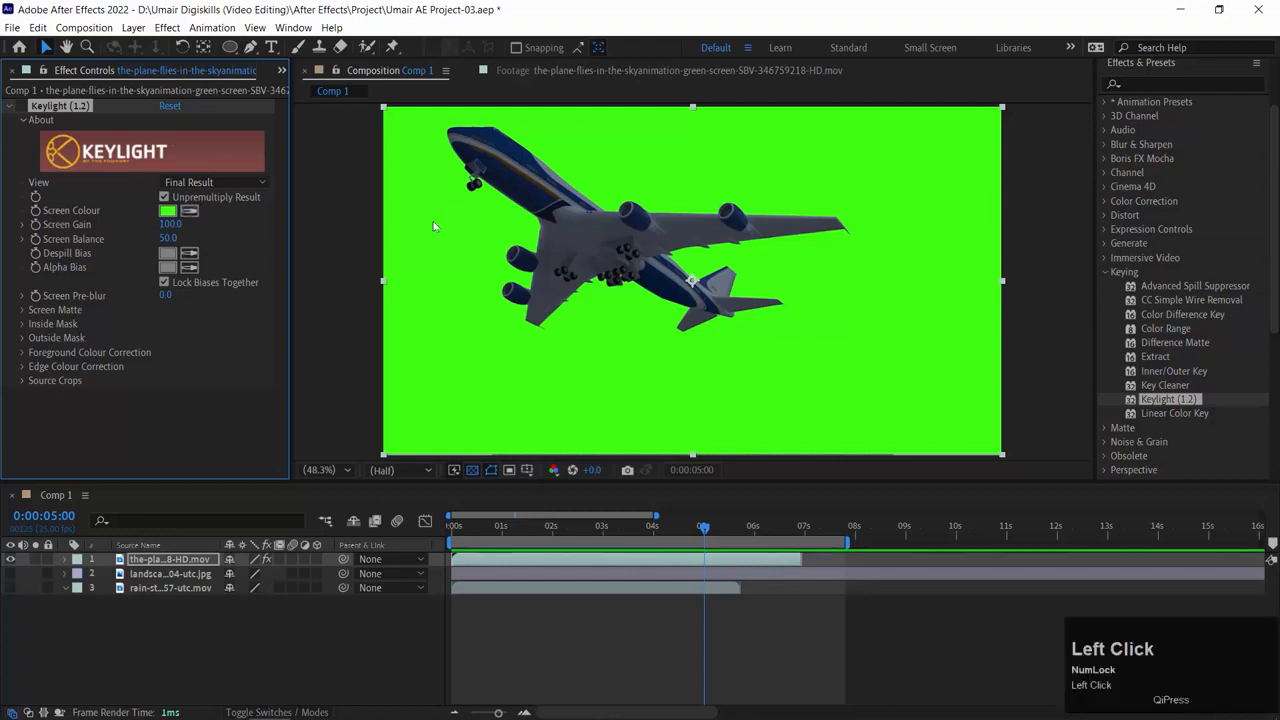
left_click(22, 106)
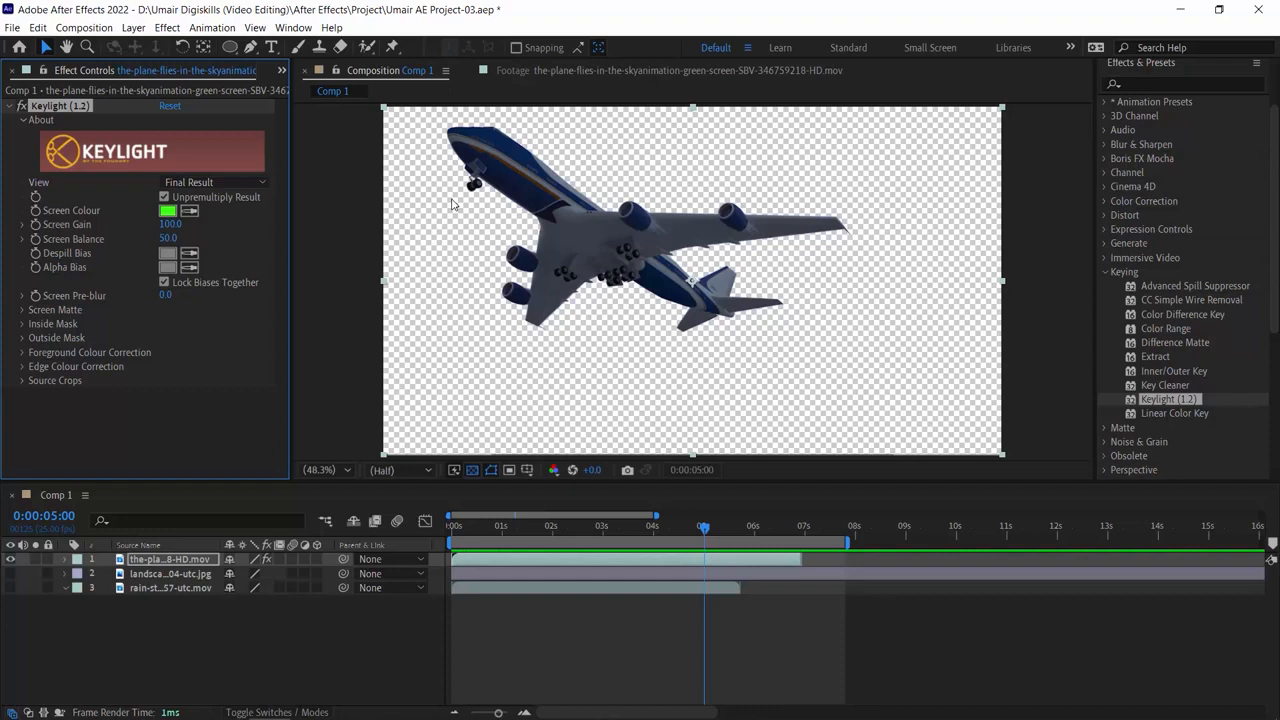
left_click(502, 528)
left_click_drag(502, 528, 694, 528)
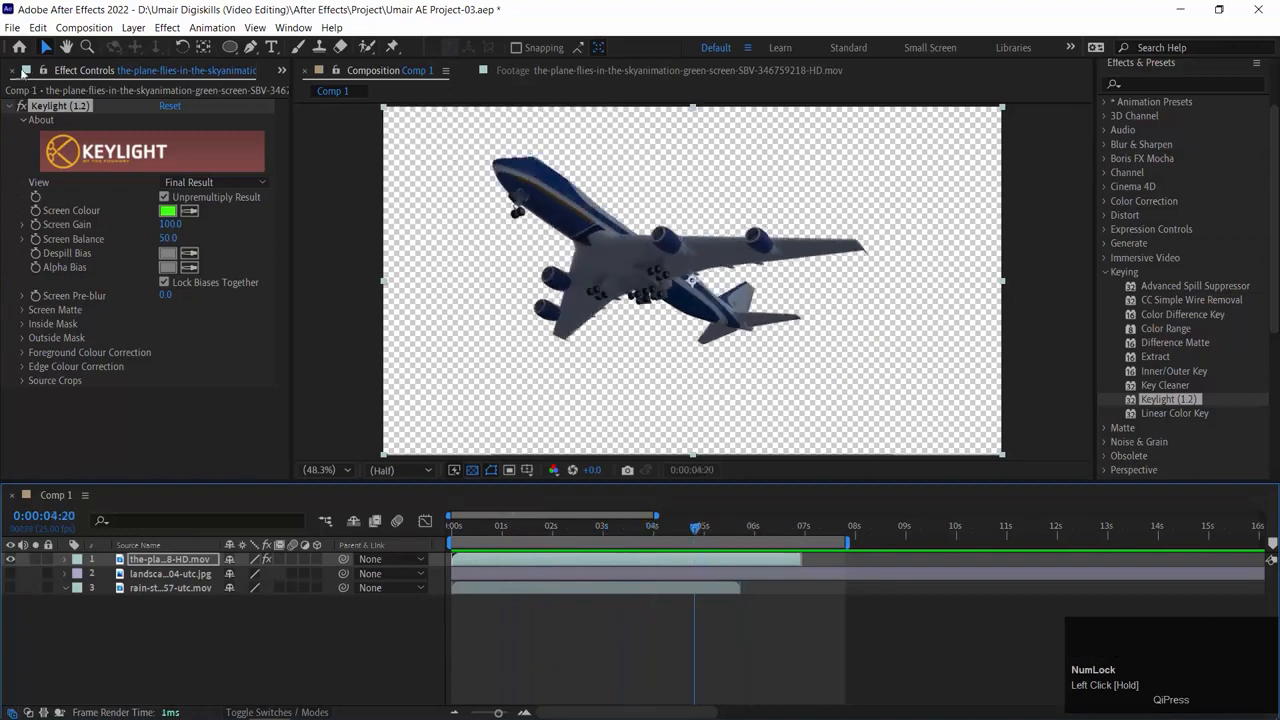
Step: Create a 1920 x 1080 solid in pure red (FF0000) and place it directly below the plane layer
right_click(177, 642)
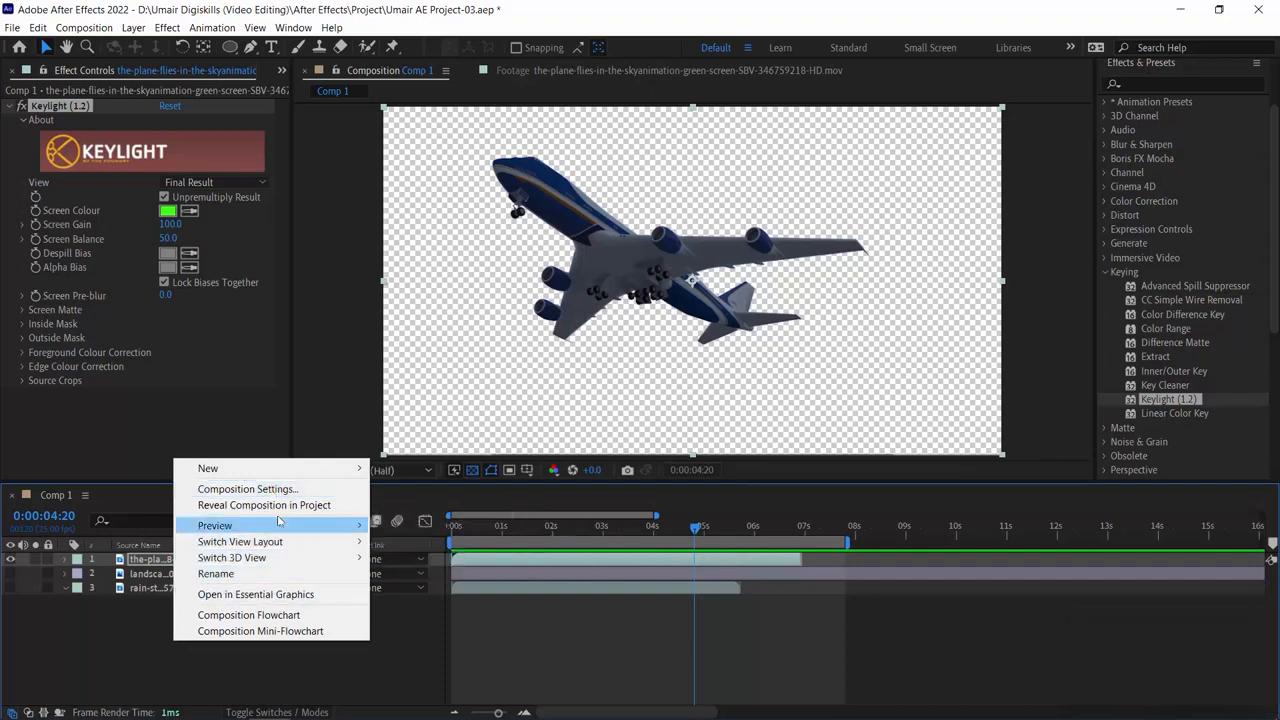
mouse_move(300, 467)
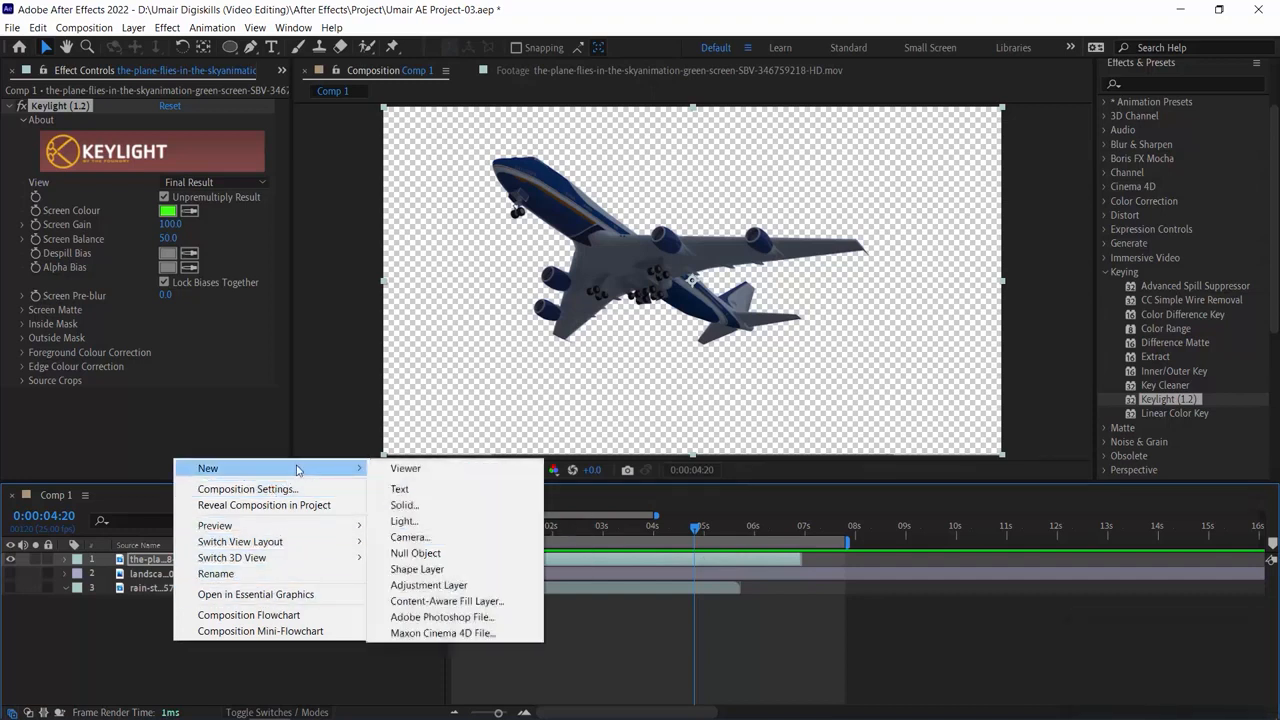
left_click(474, 507)
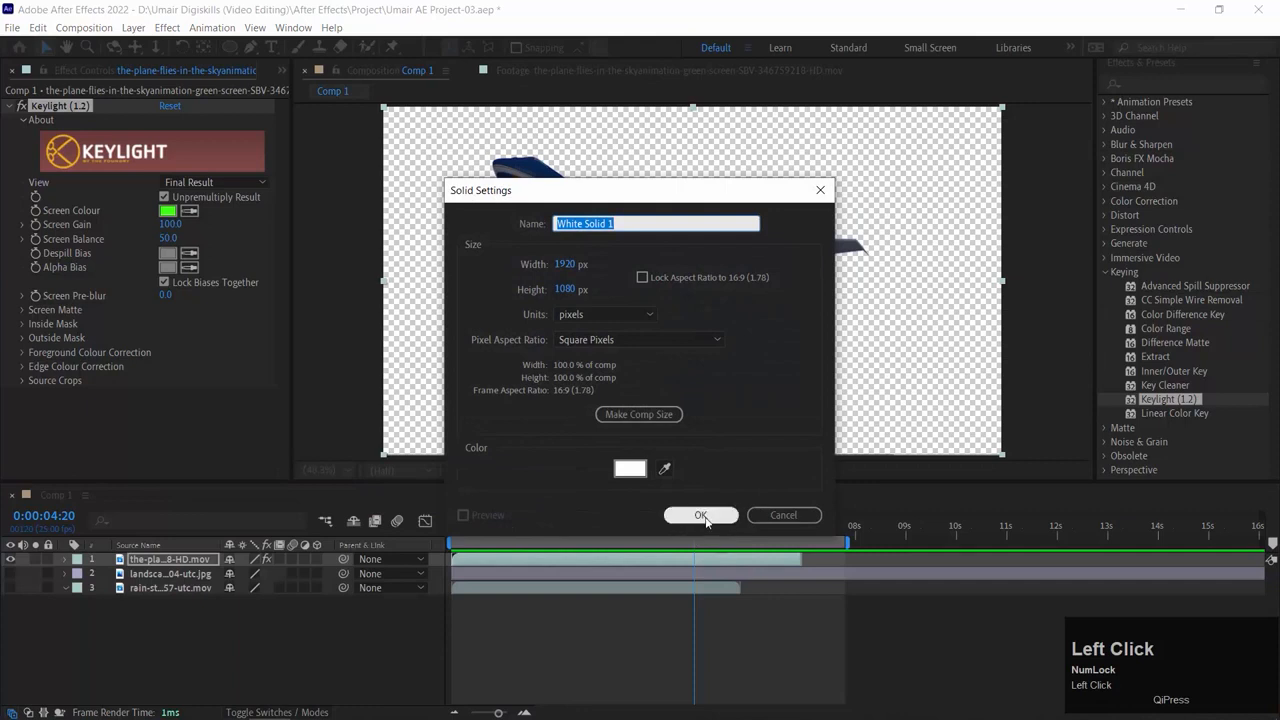
left_click(630, 468)
left_click(929, 237)
left_click_drag(929, 237, 986, 158)
left_click(1137, 158)
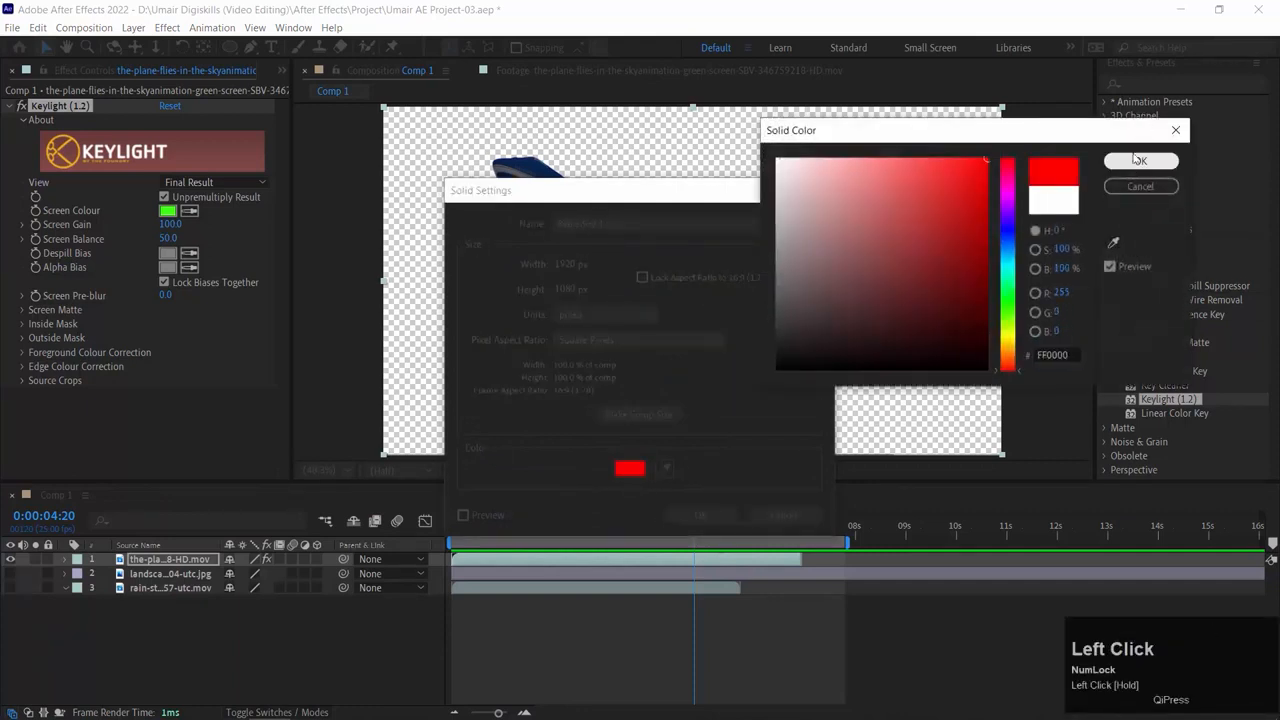
left_click(700, 515)
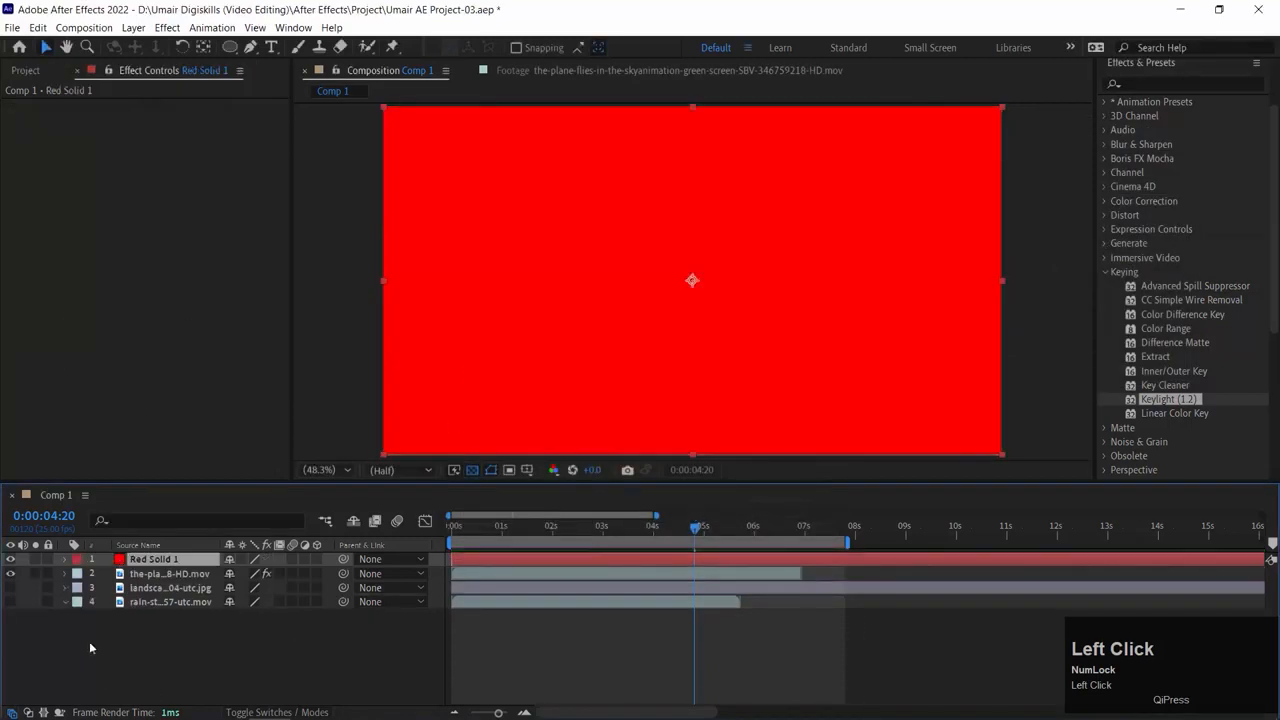
left_click_drag(126, 562, 126, 582)
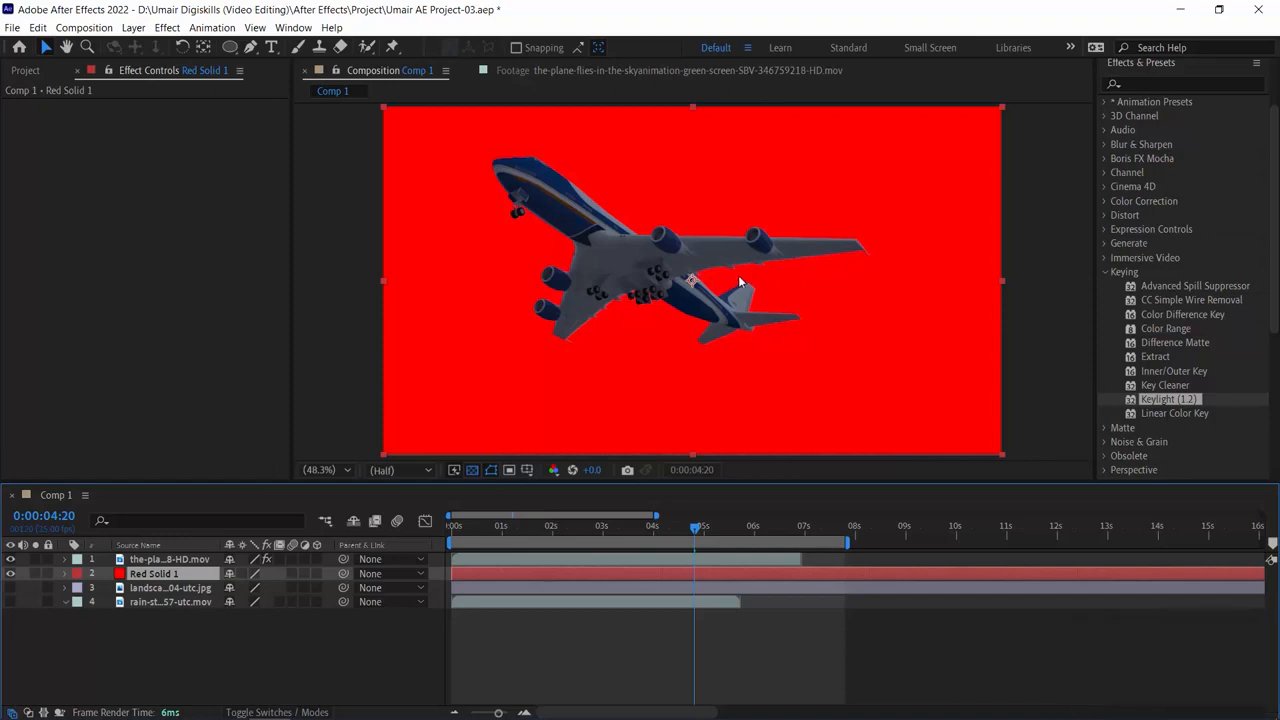
Step: Examine the keyed edges of the plane's nose, engines and landing gear up close against the red solid
scroll(615, 348, "up", 3)
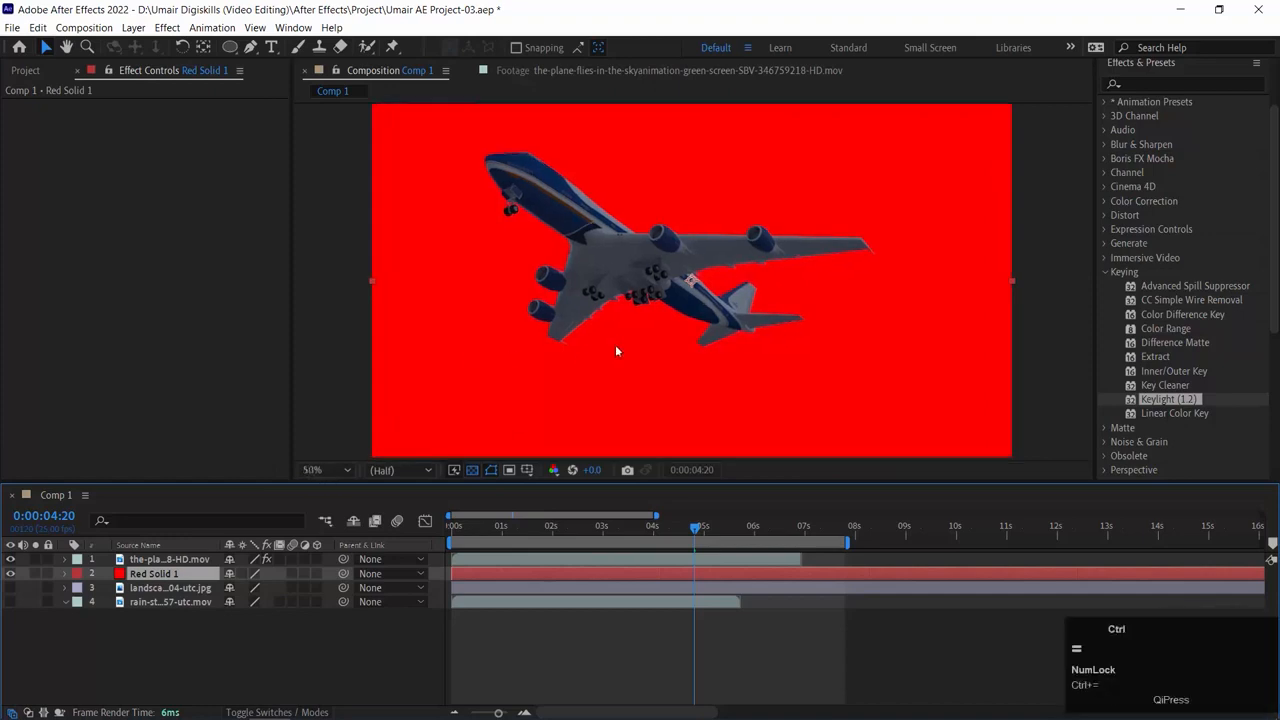
key("space")
left_click_drag(772, 326, 663, 290)
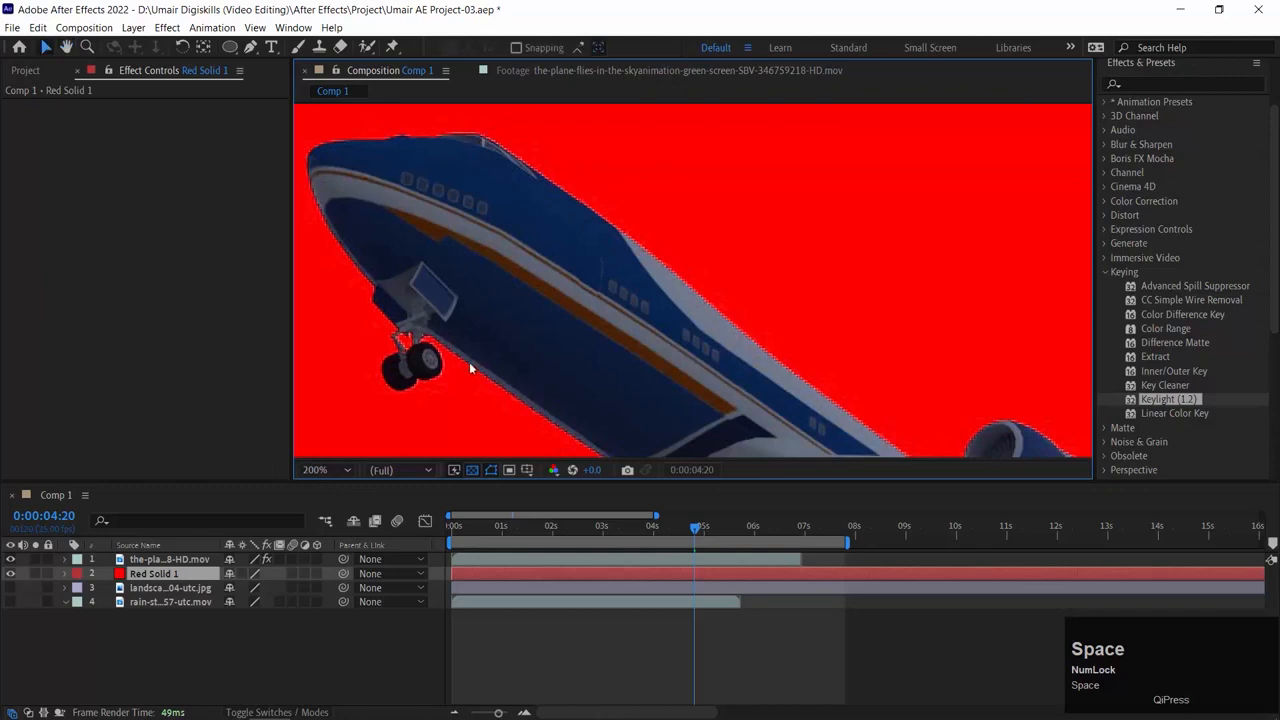
key("space")
left_click_drag(470, 372, 520, 143)
left_click_drag(600, 257, 626, 277)
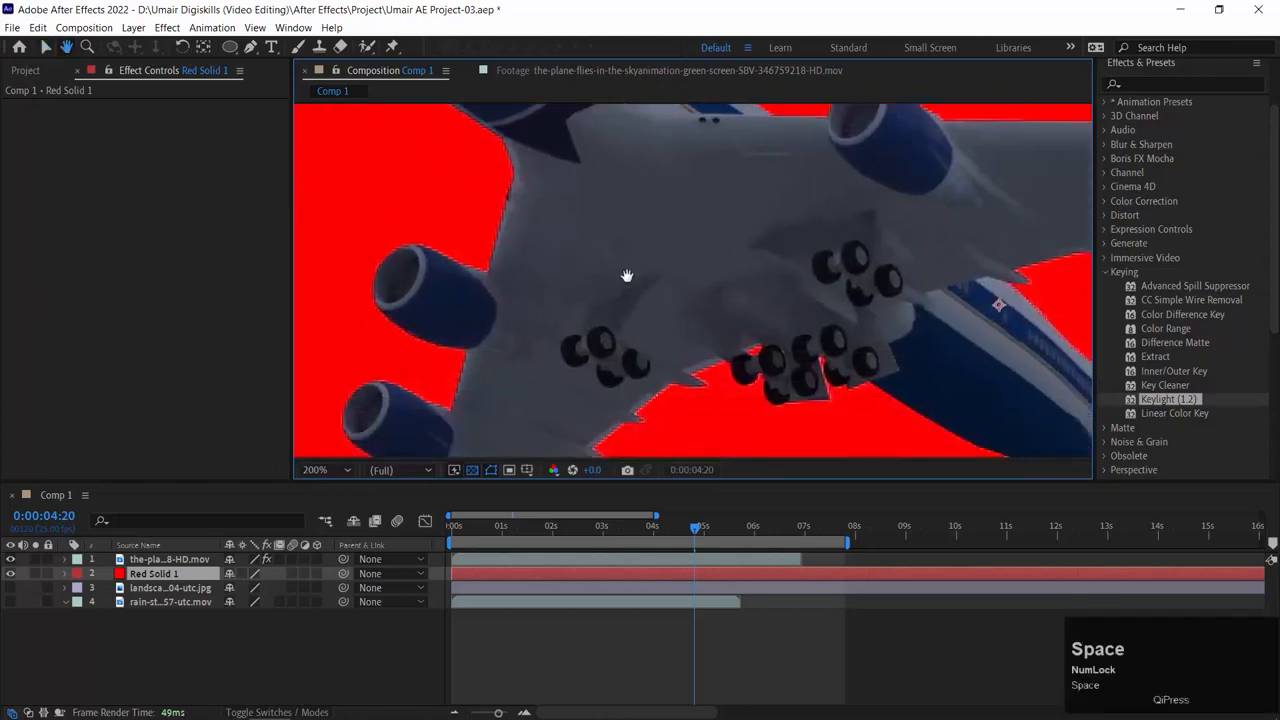
left_click(172, 559)
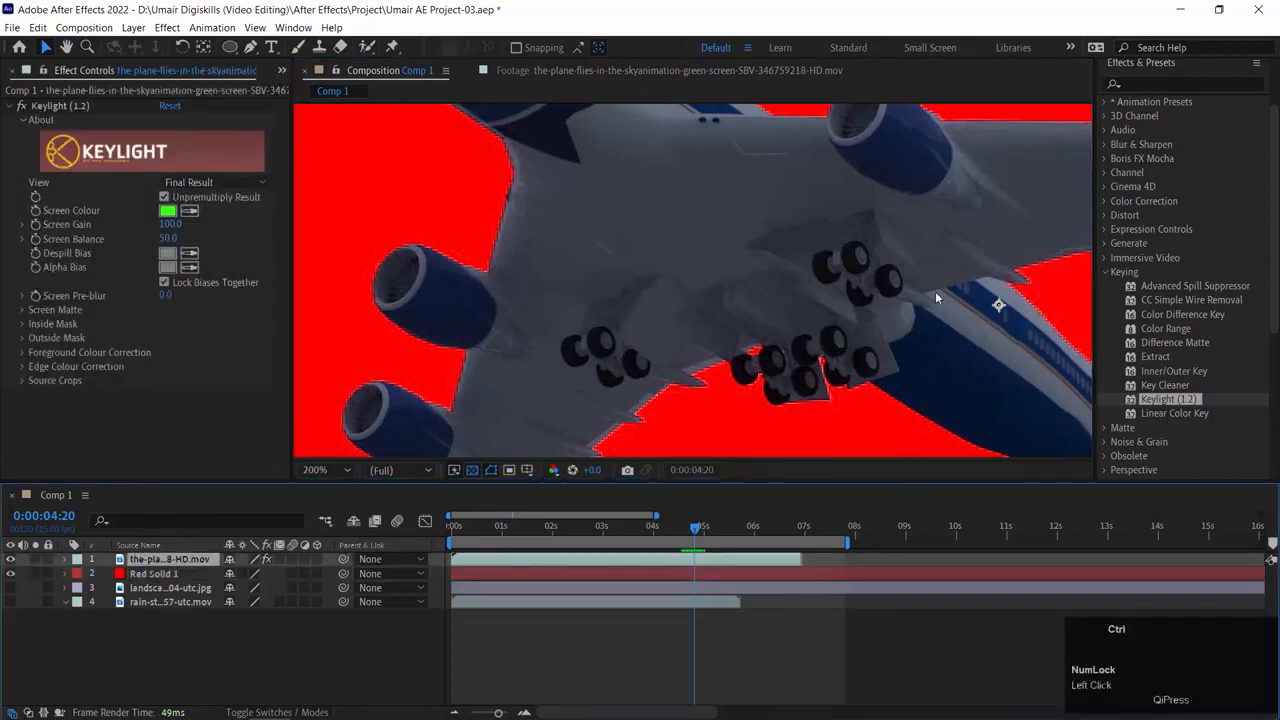
key("comma")
left_click_drag(846, 268, 786, 370)
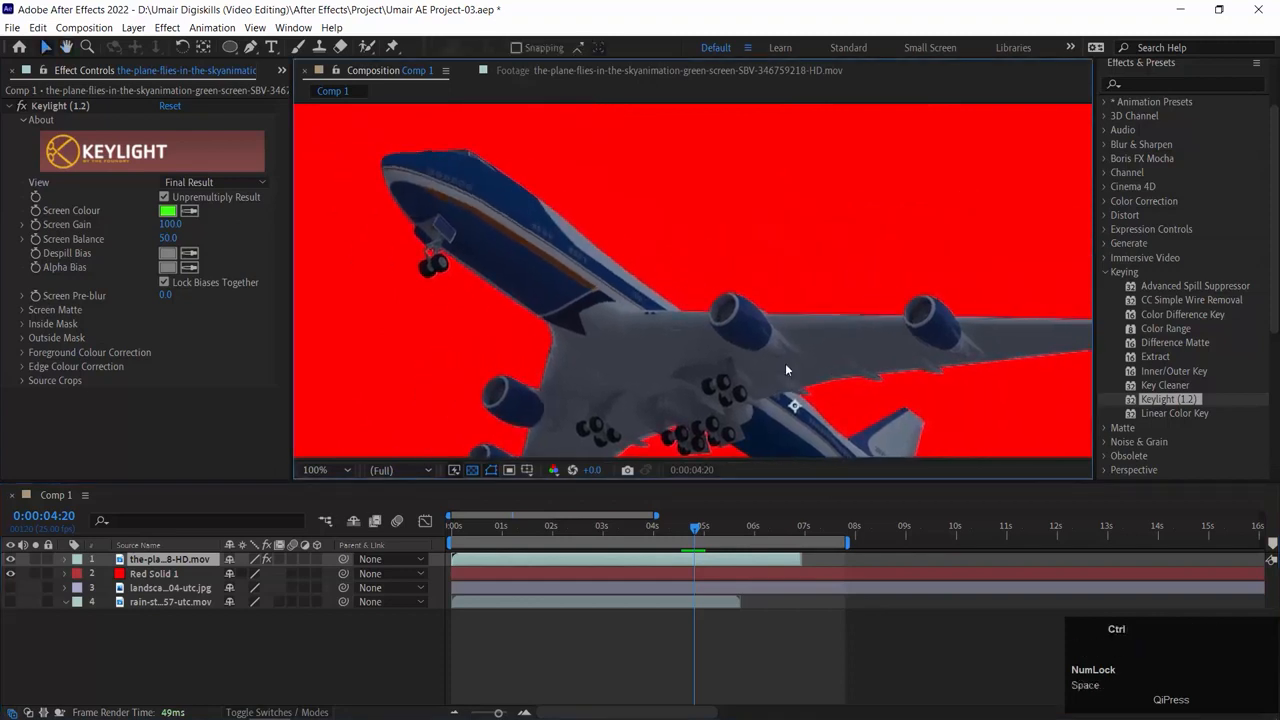
key("comma")
left_click_drag(786, 315, 737, 258)
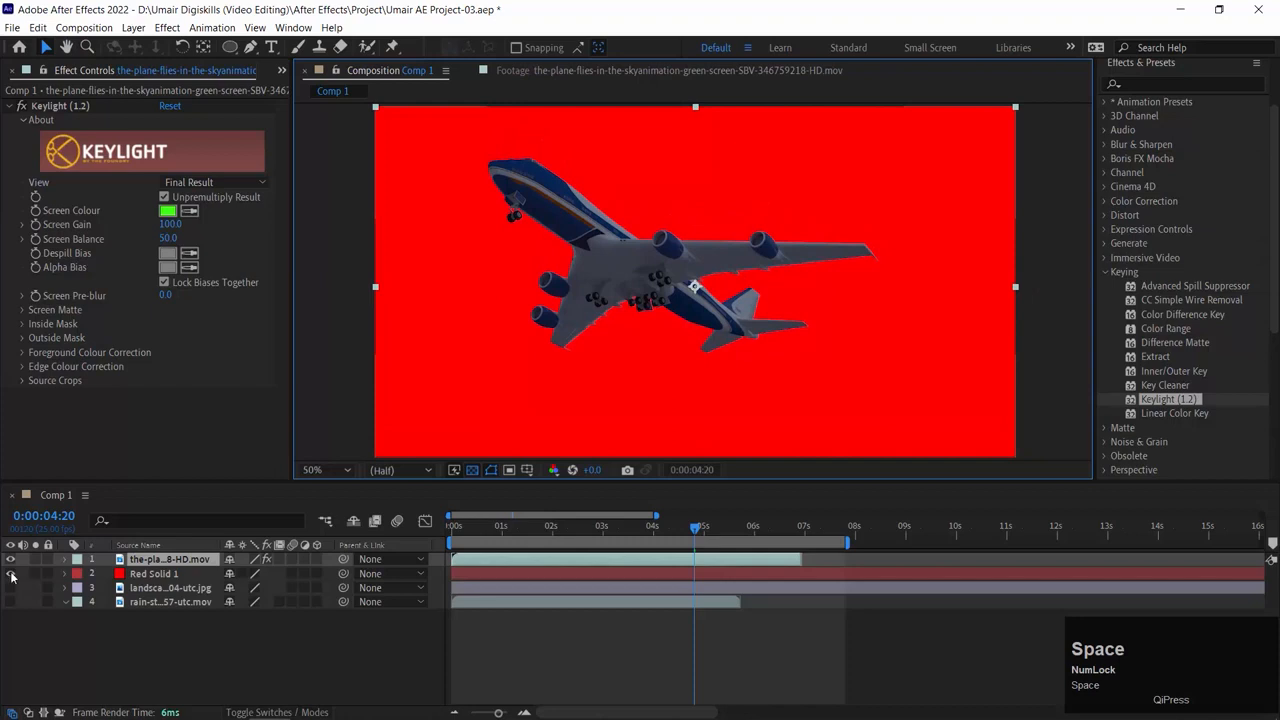
Step: Hide the red solid and show the rain video as the plane's background, comparing it with the landscape image before hiding that image
left_click(10, 573)
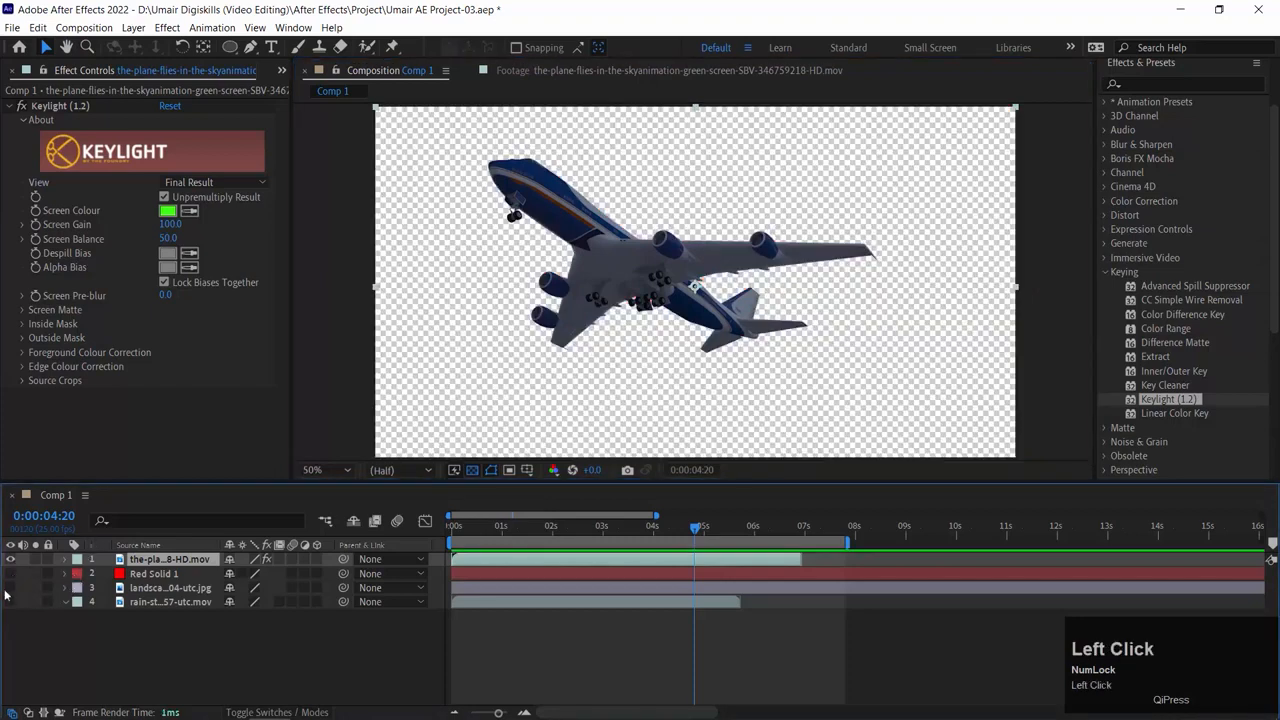
left_click_drag(10, 587, 12, 605)
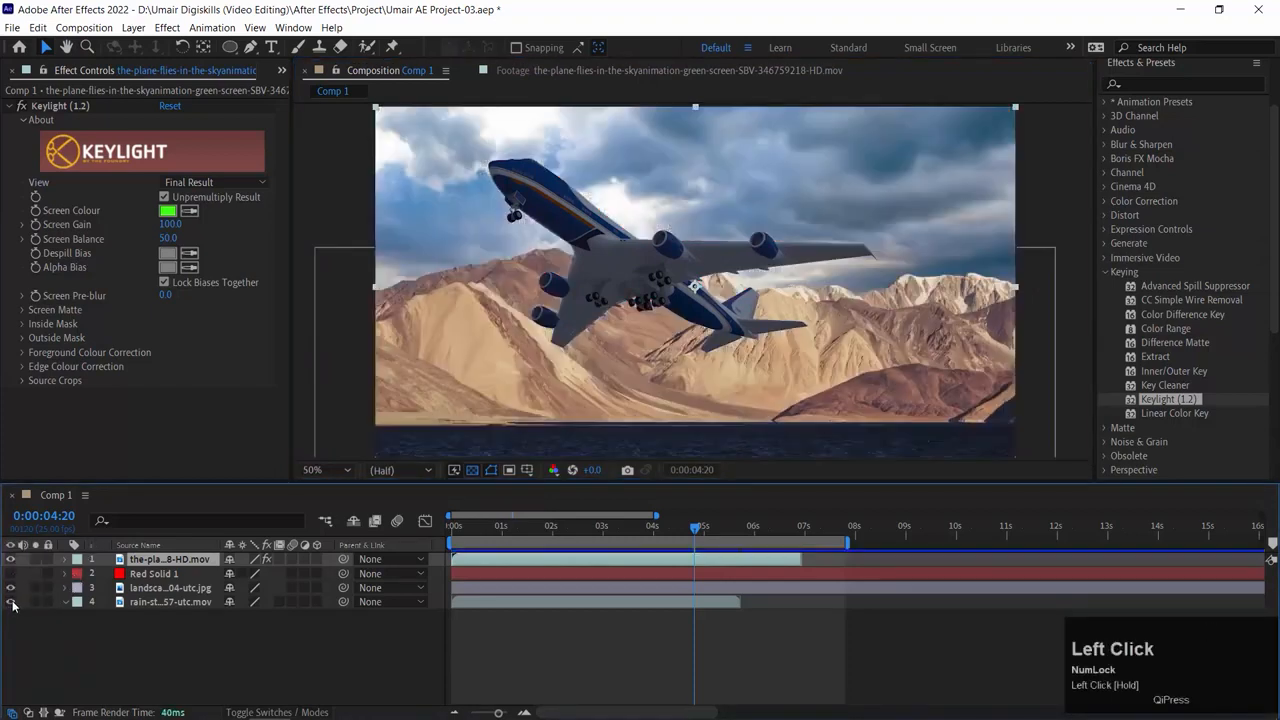
left_click(11, 590)
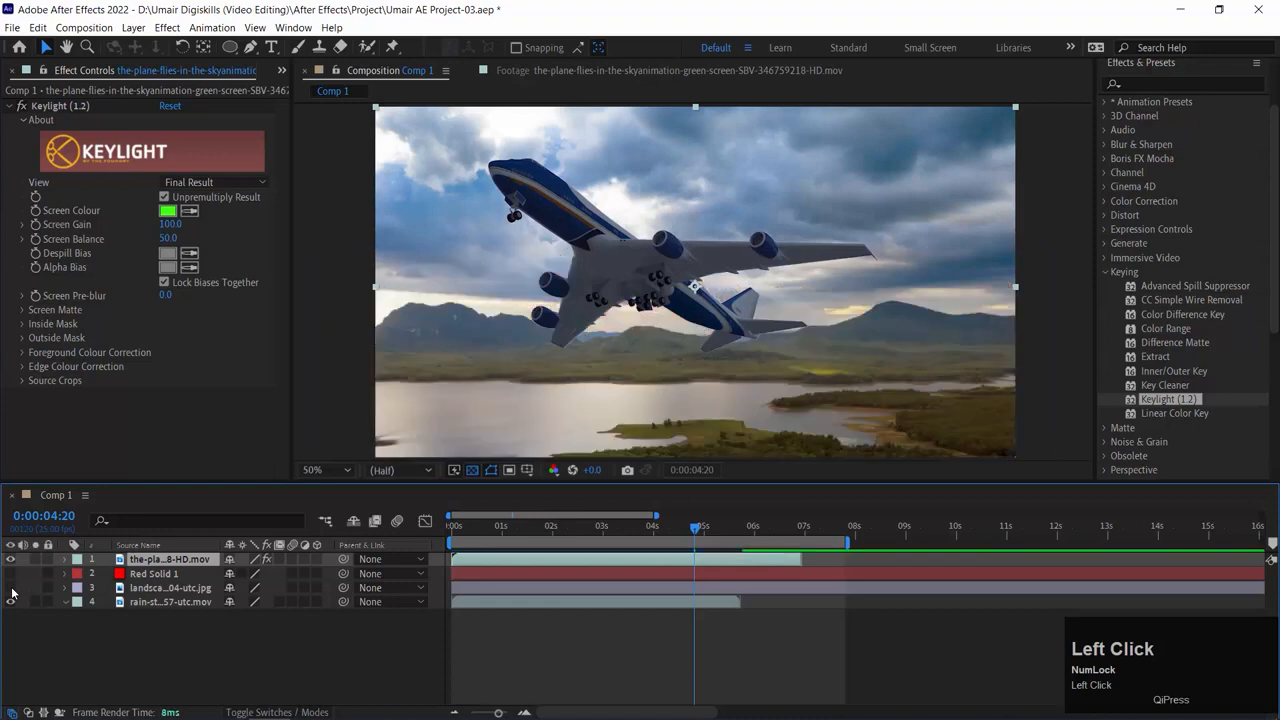
left_click(10, 588)
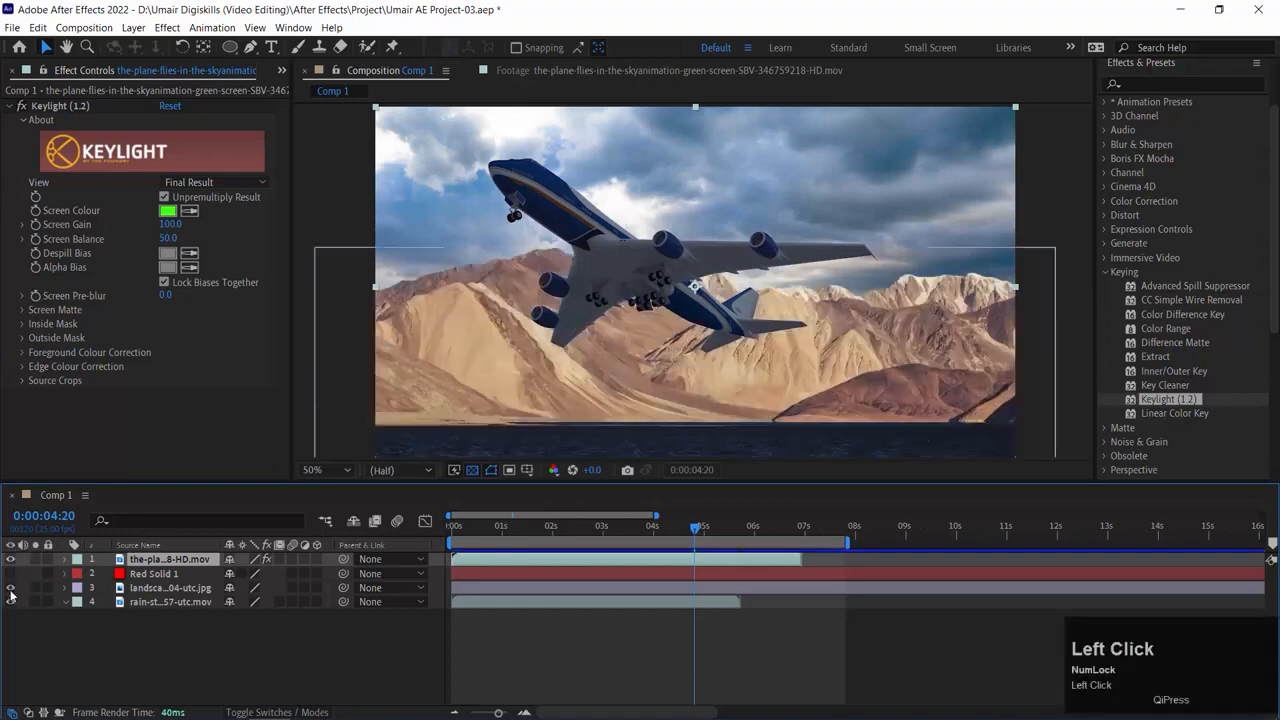
left_click(10, 588)
Step: Play the plane composite from the start and park the playhead at 0:00:04:20
left_click_drag(644, 538, 334, 538)
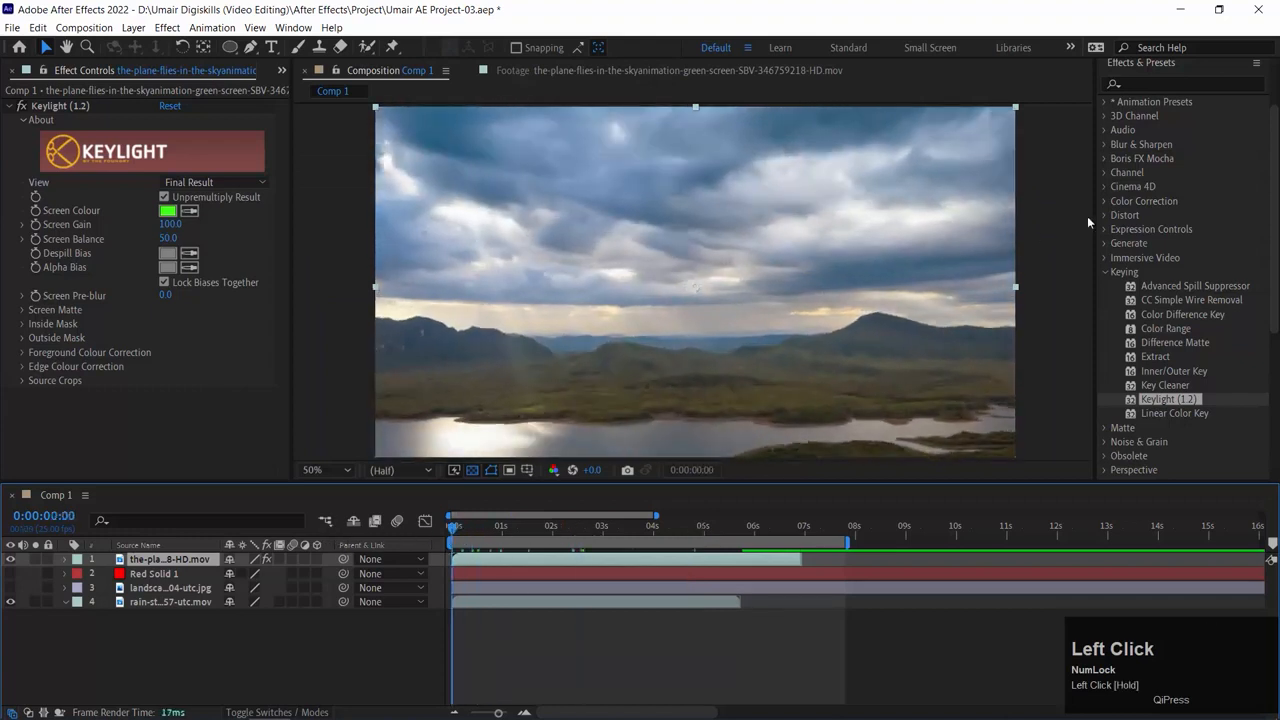
key("space")
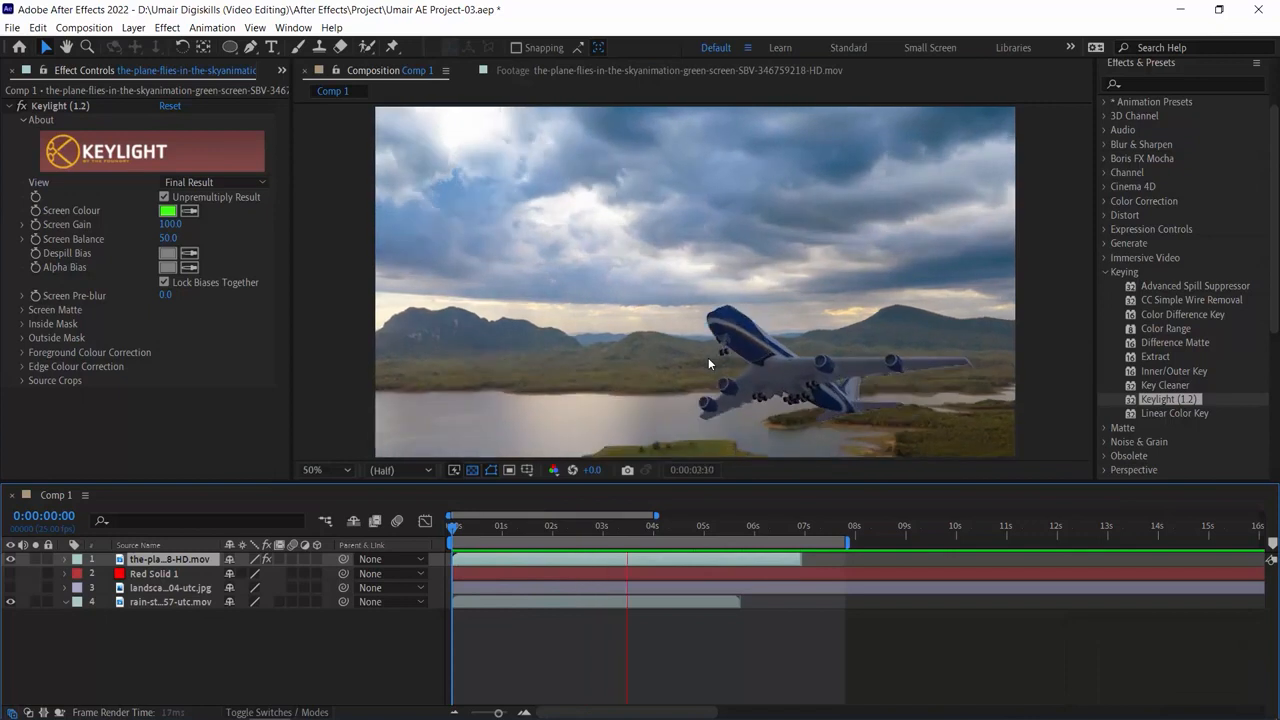
key("space")
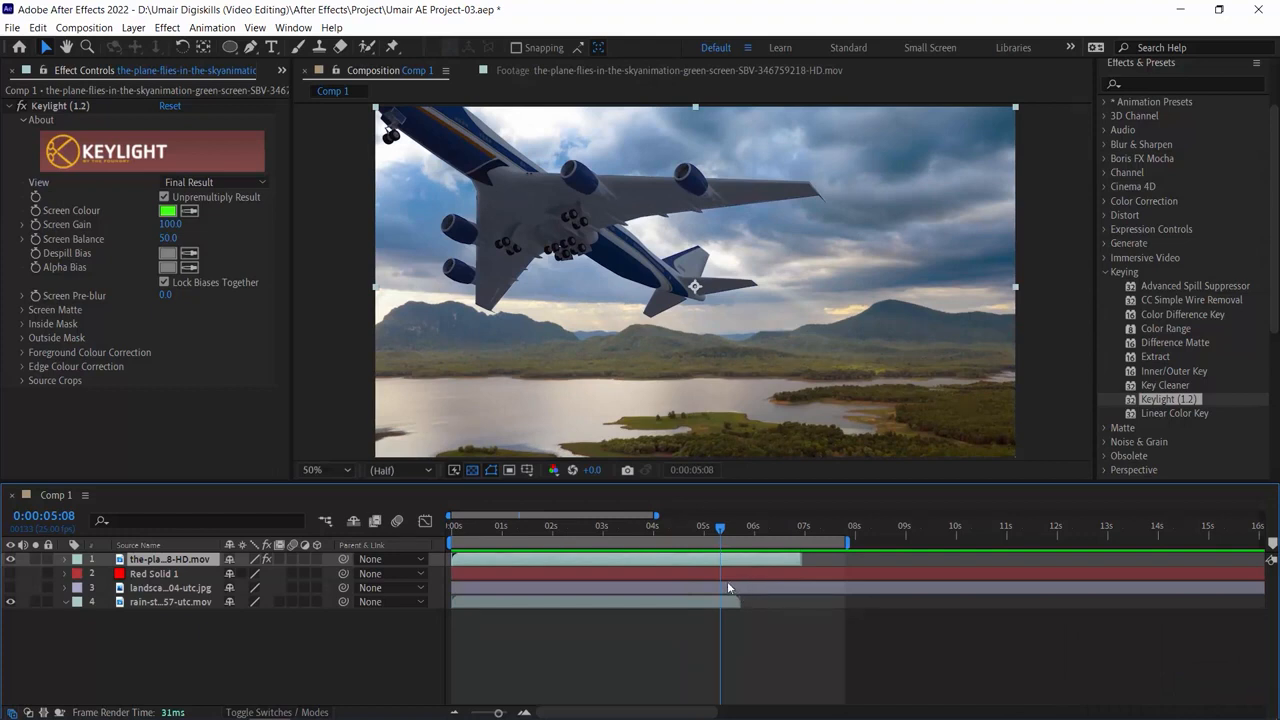
left_click_drag(720, 527, 716, 493)
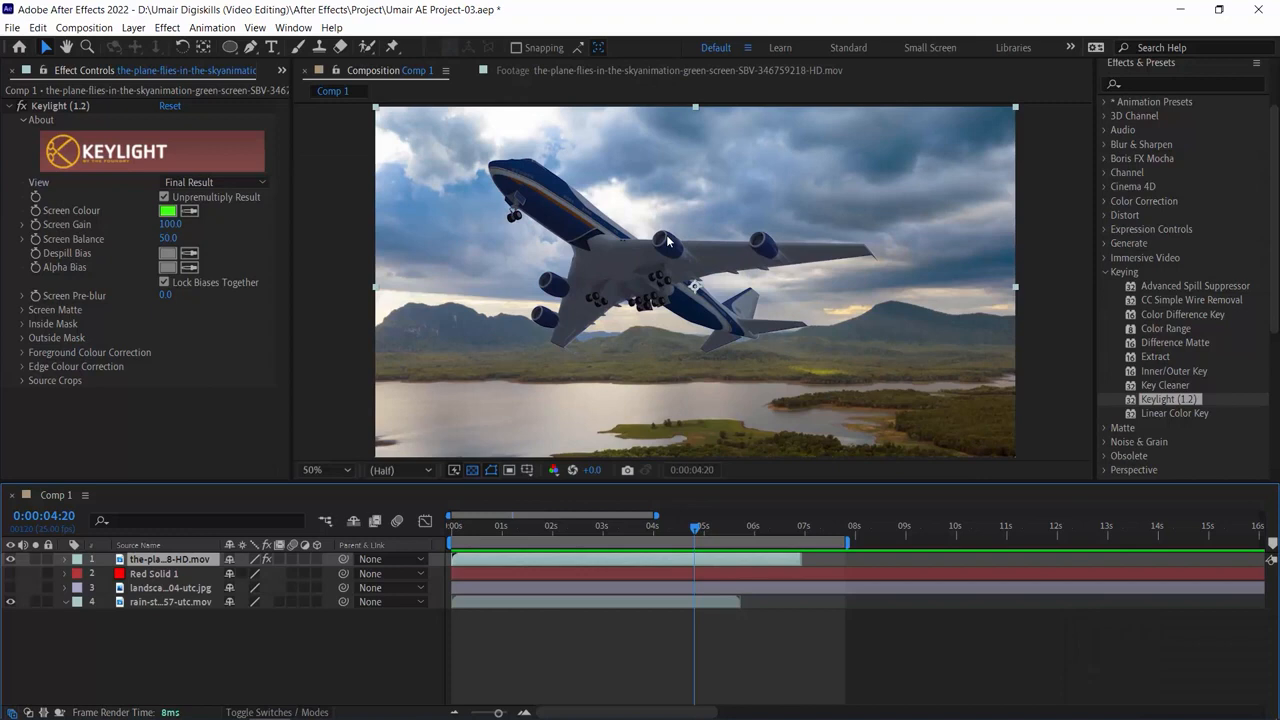
Step: Show the landscape image behind the plane again and play the composite from the start
left_click(11, 588)
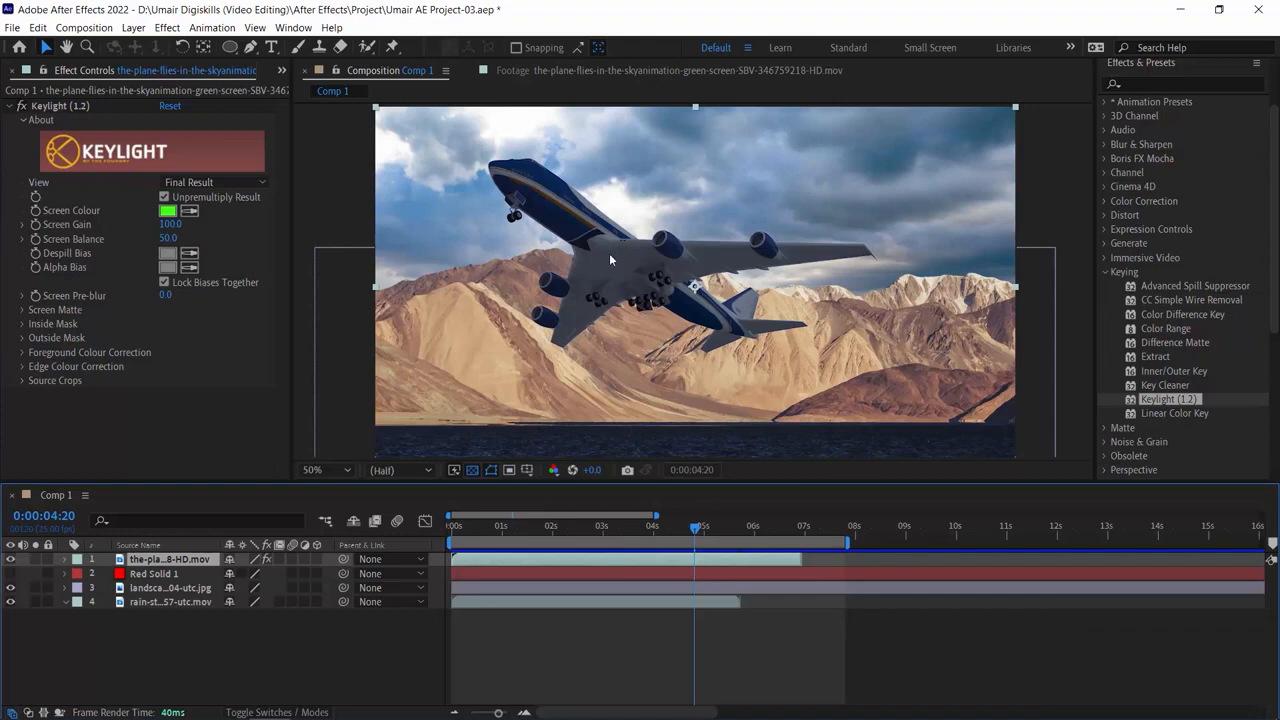
left_click_drag(503, 533, 420, 530)
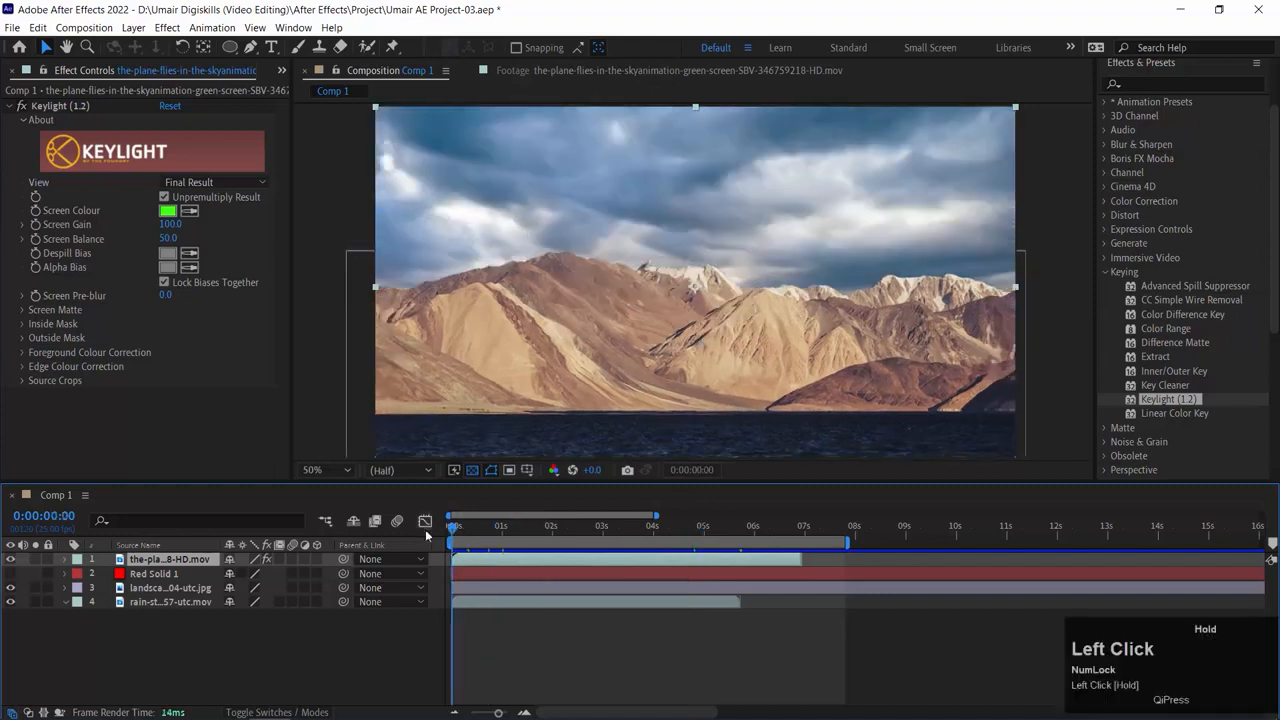
key("space")
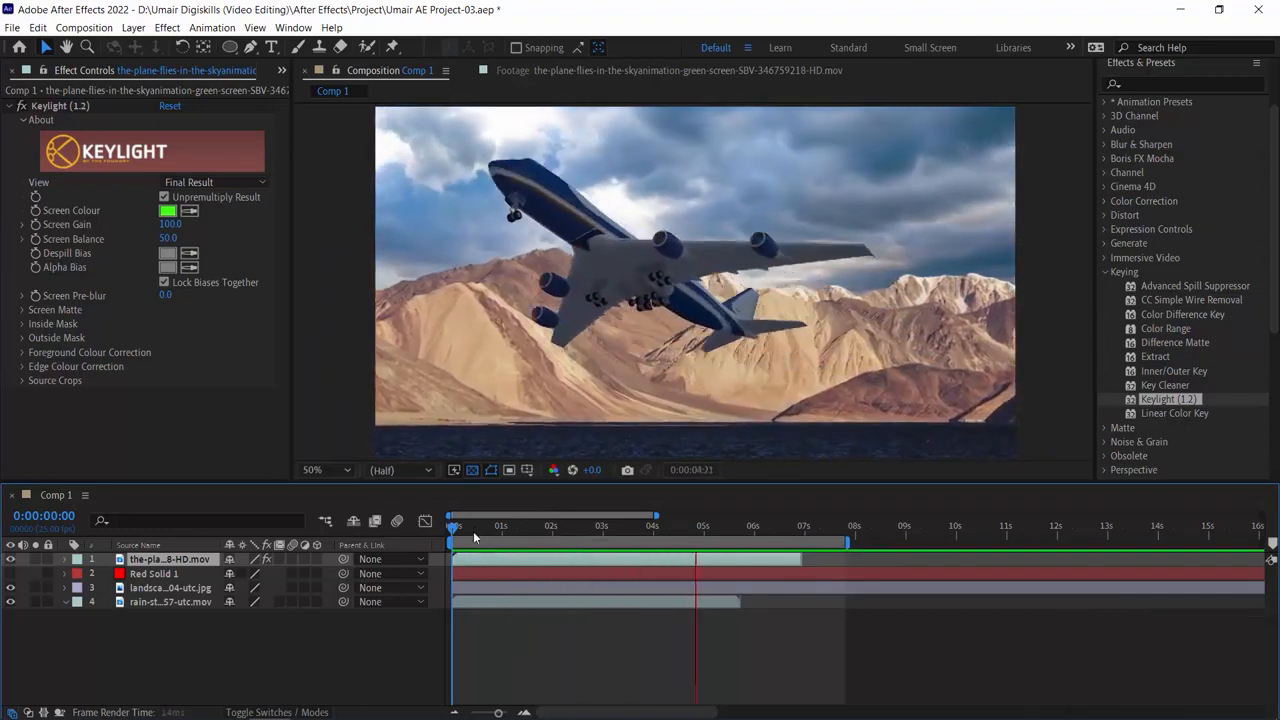
key("space")
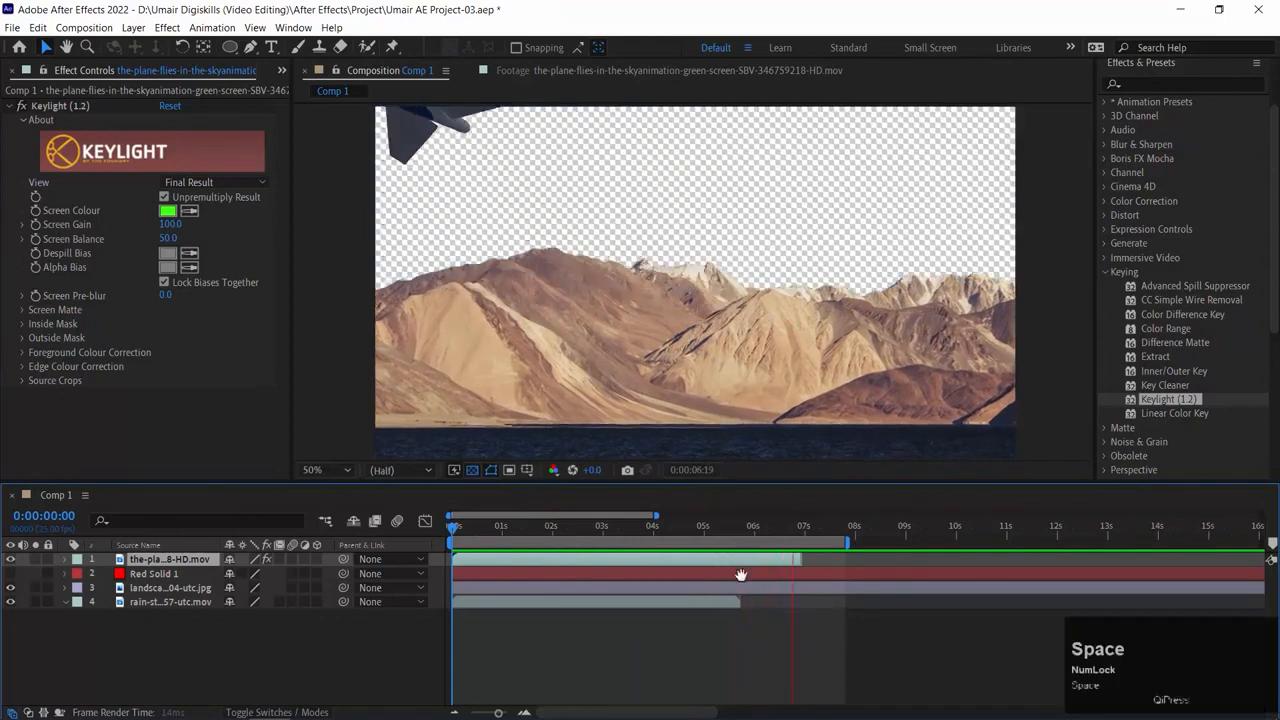
Step: Enable time remapping on the rain video layer
left_click(700, 601)
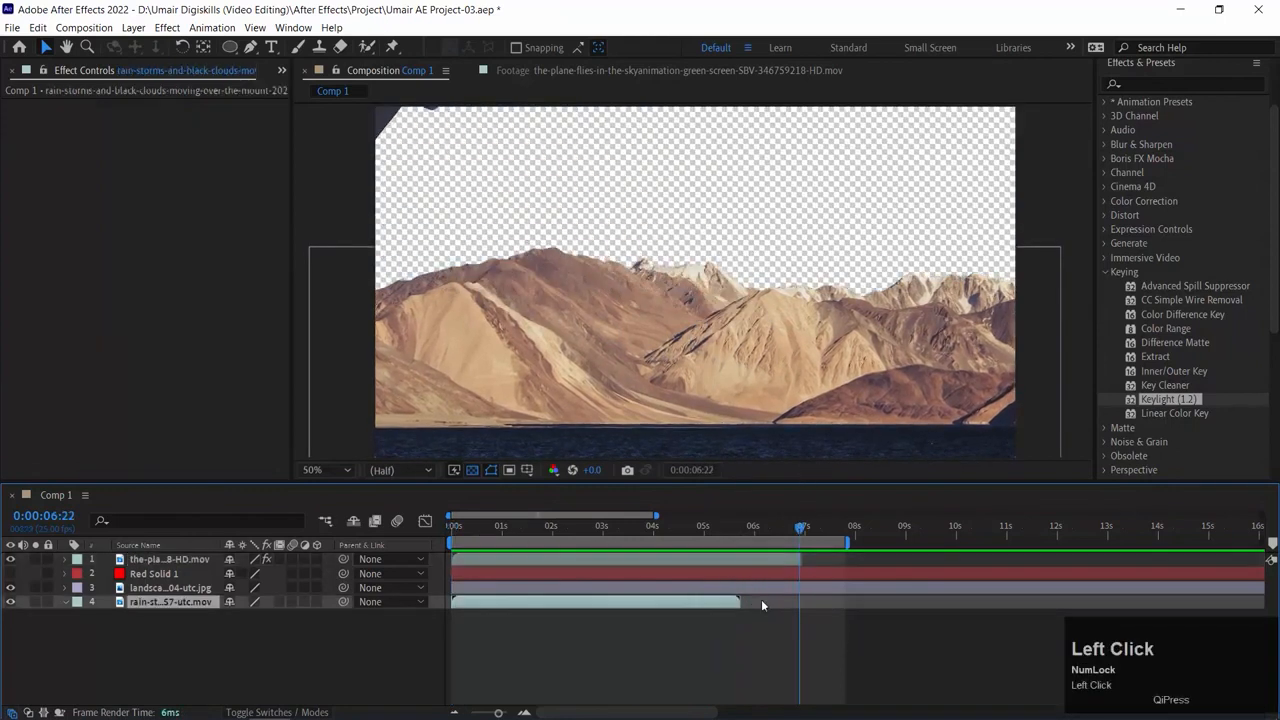
right_click(698, 604)
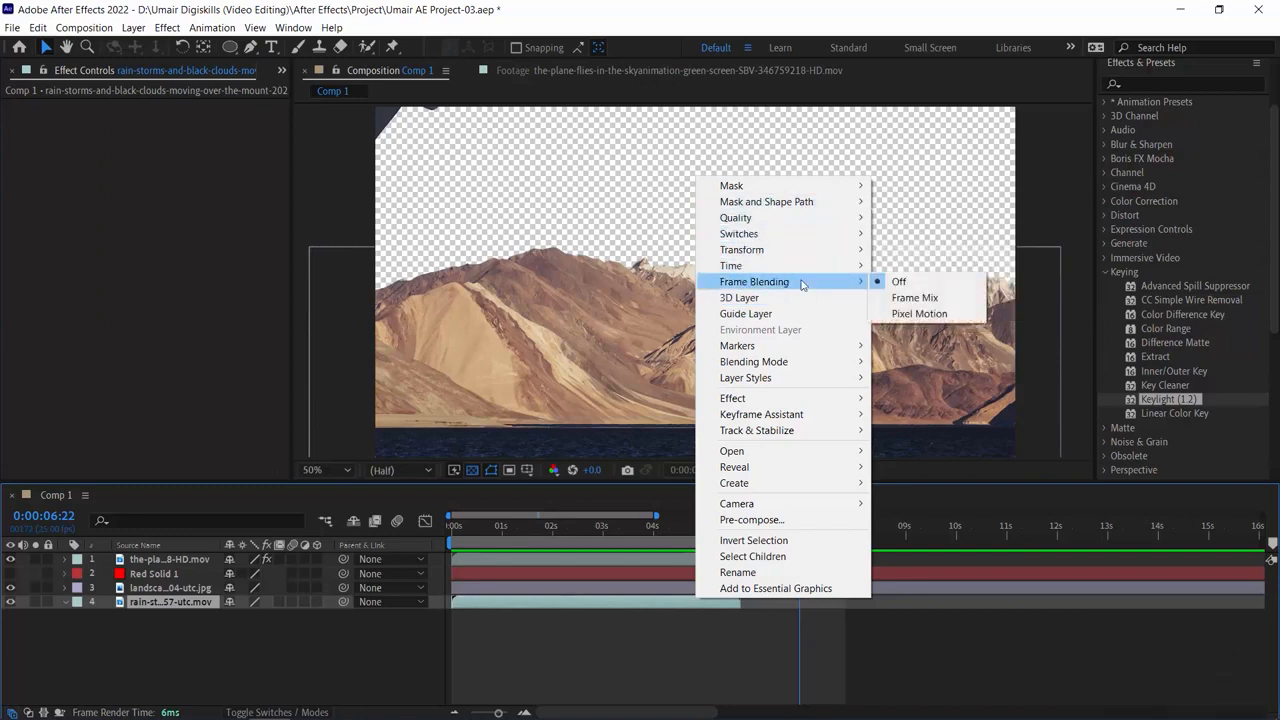
mouse_move(826, 264)
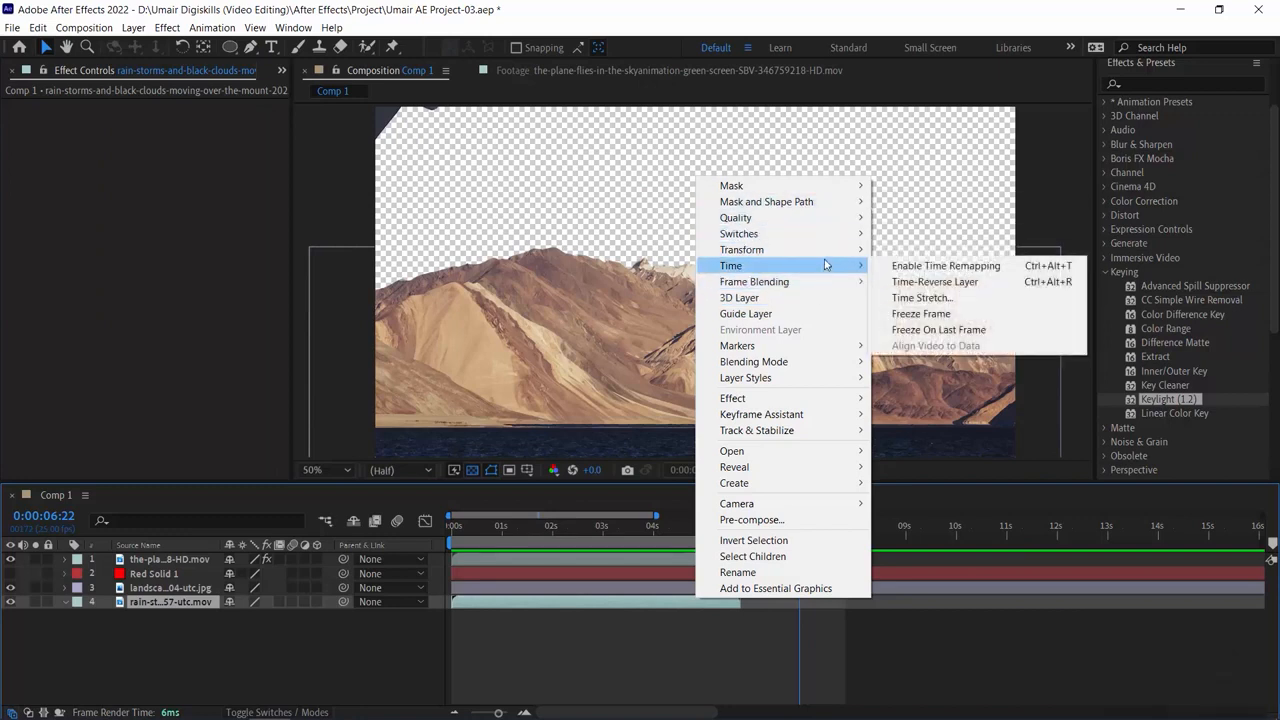
left_click(975, 270)
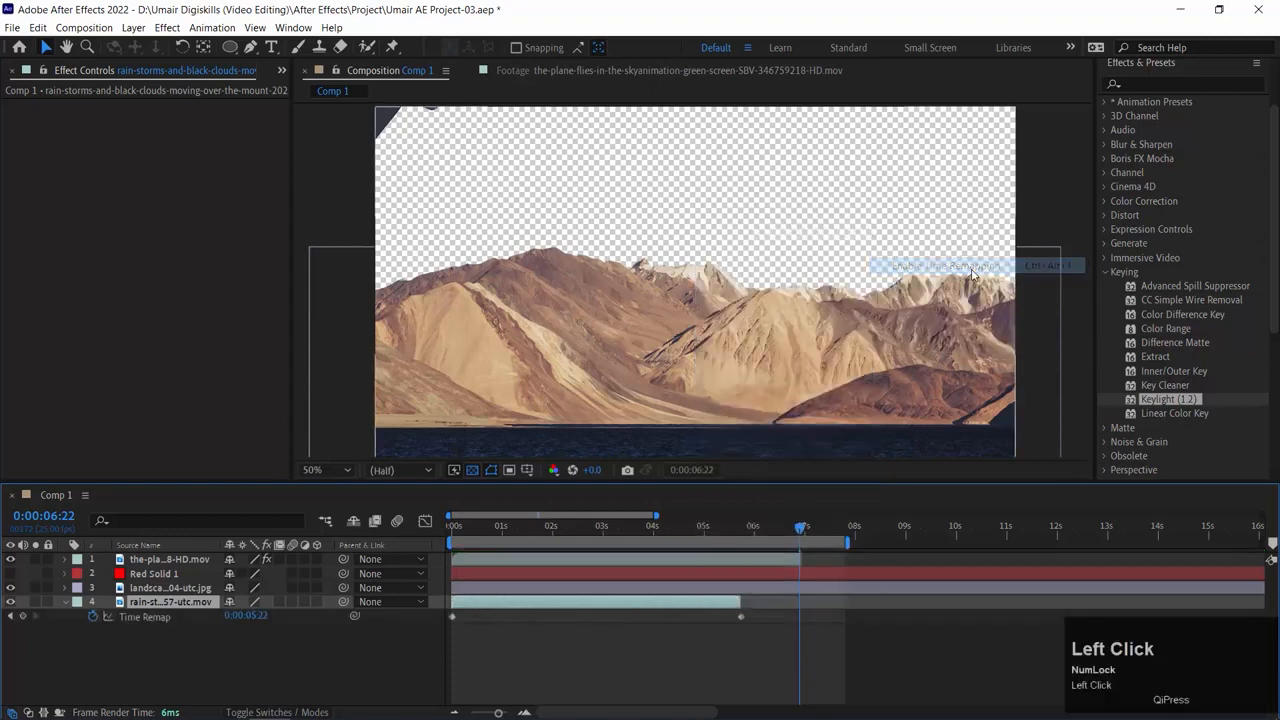
Step: Set the rain video's Time Remap value to 0:00:02:17 at its end keyframe at 0:00:05:18
left_click(11, 616)
mouse_move(245, 621)
left_mouse_down()
mouse_move(256, 621)
mouse_move(233, 616)
left_mouse_up()
key("ctrl")
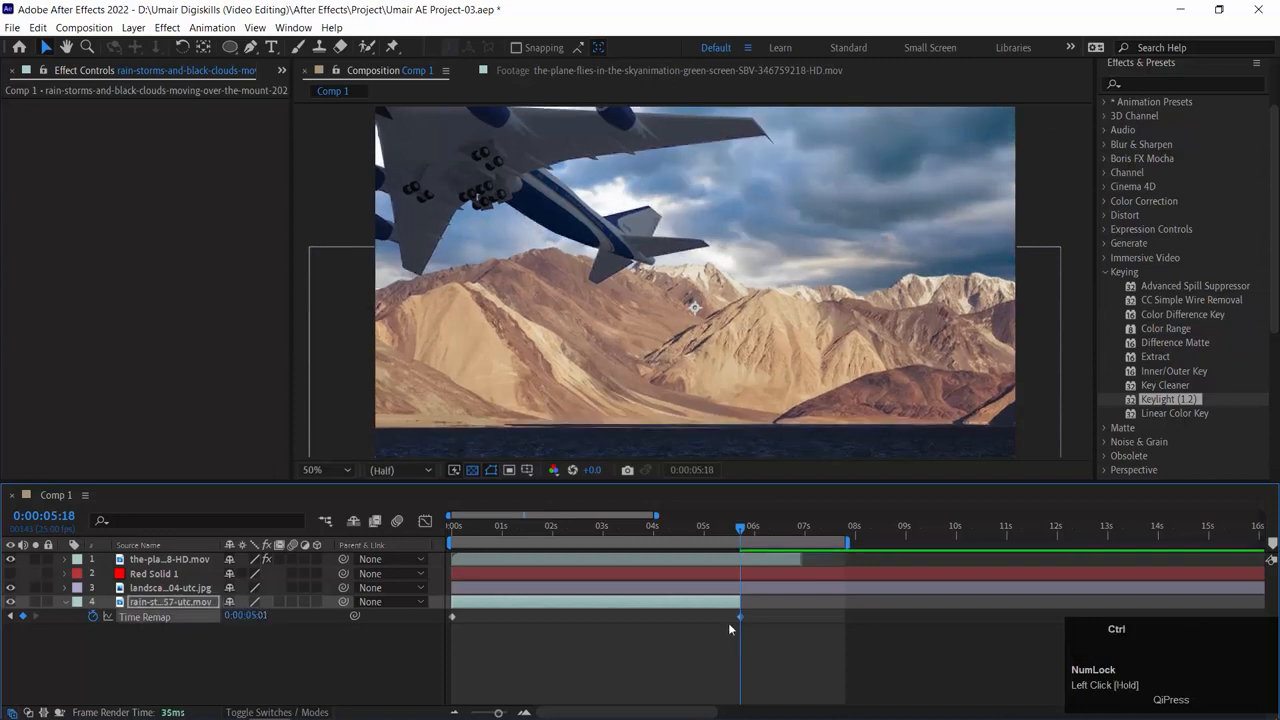
left_click_drag(260, 618, 201, 617)
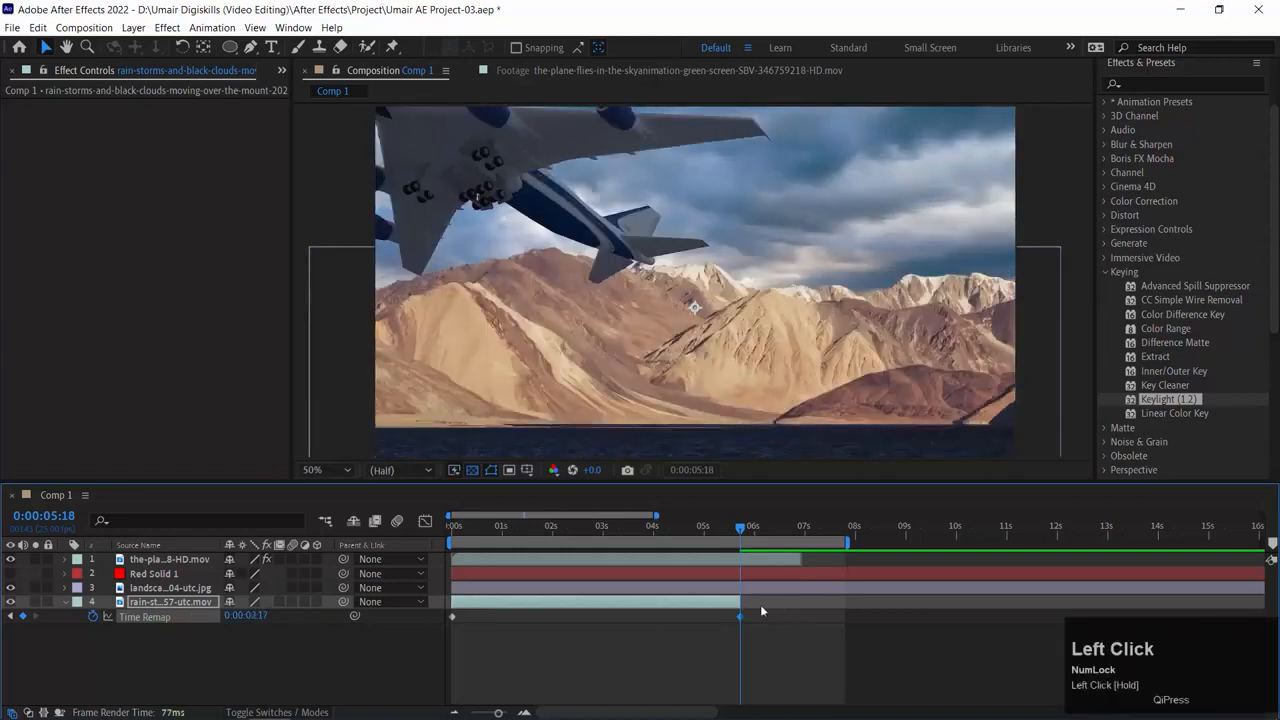
Step: Extend the rain video layer to the end of the plane clip and shorten the work area to about the same point
left_click_drag(740, 602, 797, 600)
key("space")
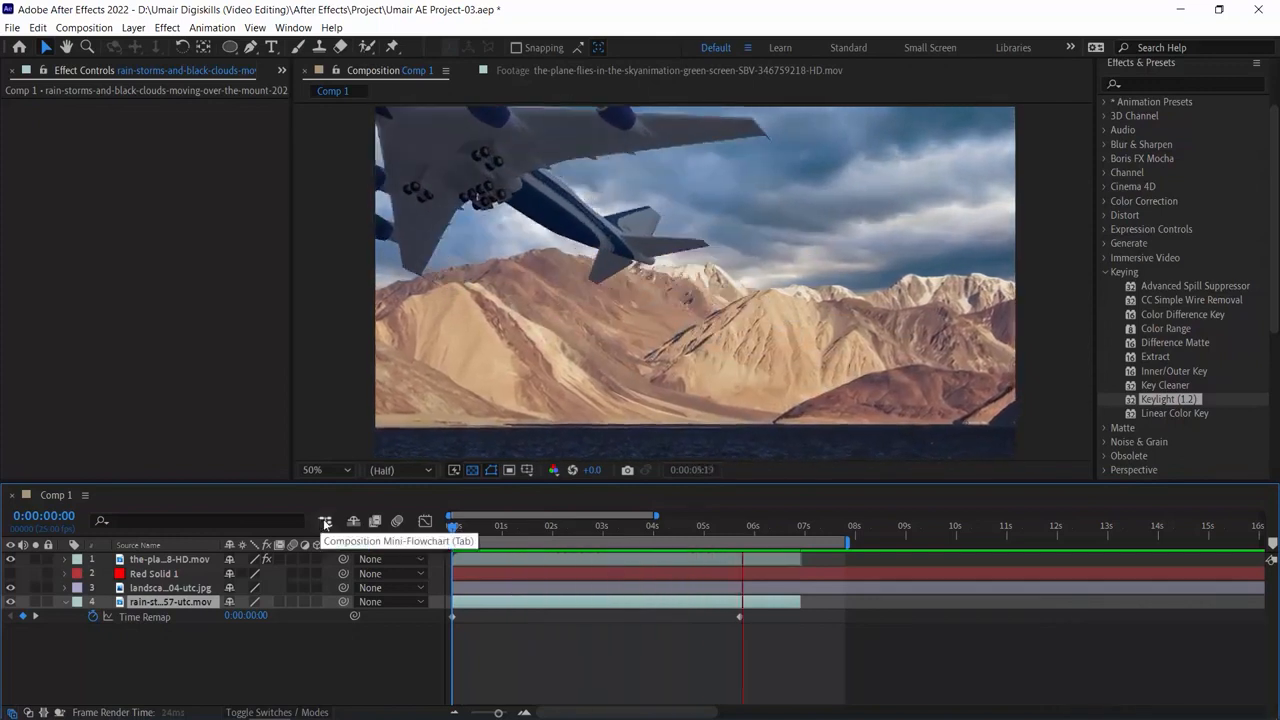
key("space")
left_click(586, 527)
left_click_drag(588, 530, 714, 528)
left_click_drag(836, 546, 811, 543)
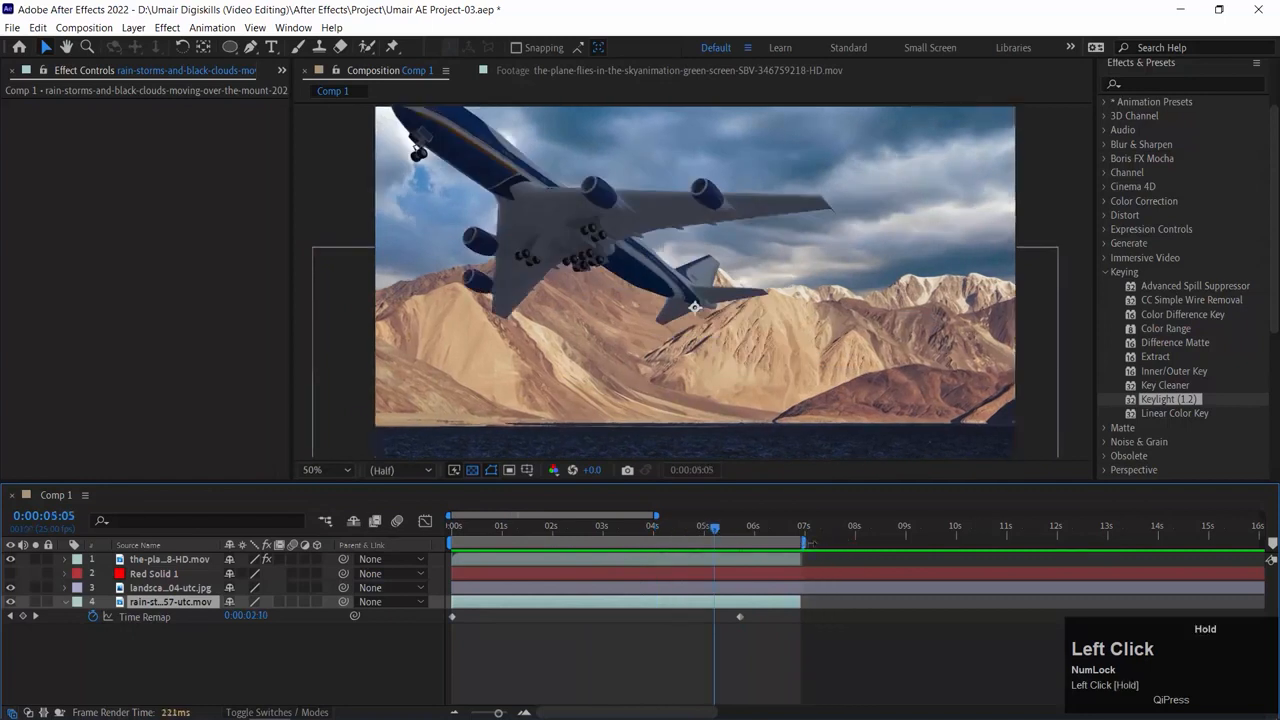
Step: Toggle the visibility of the plane and landscape layers to check how each contributes to the composite
left_click_drag(155, 551, 119, 562)
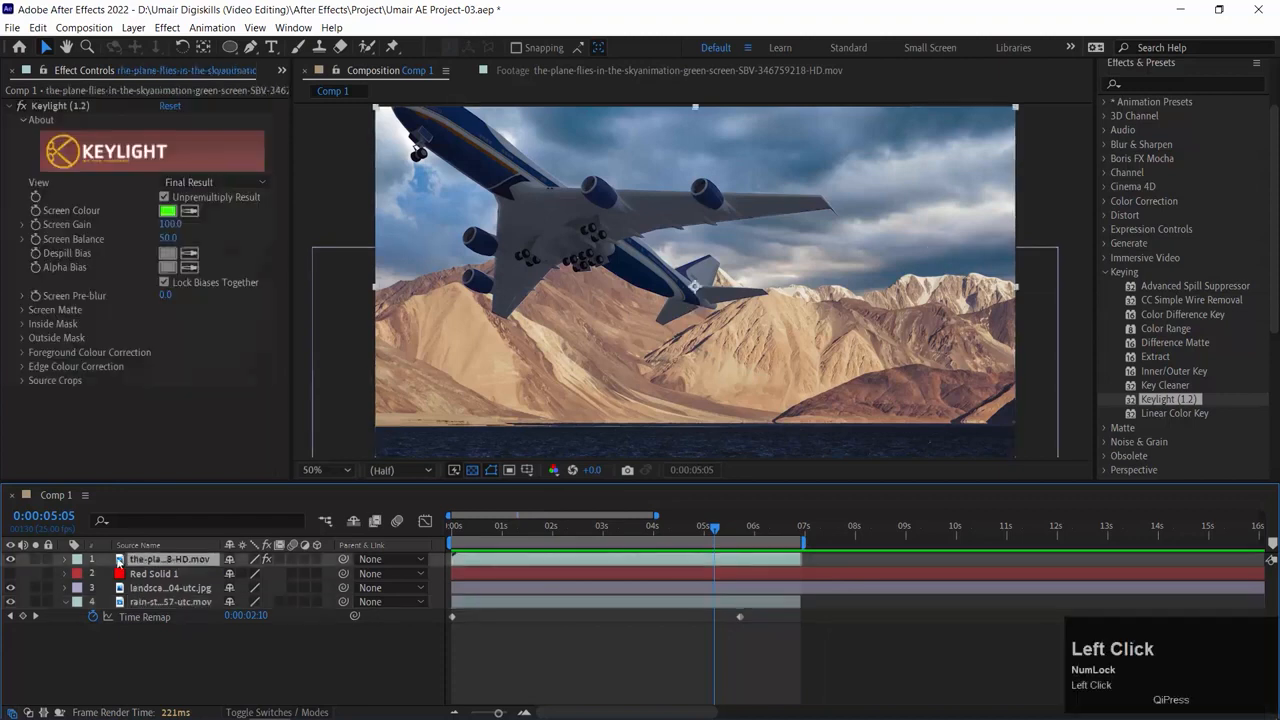
left_click(9, 560)
left_click(9, 560)
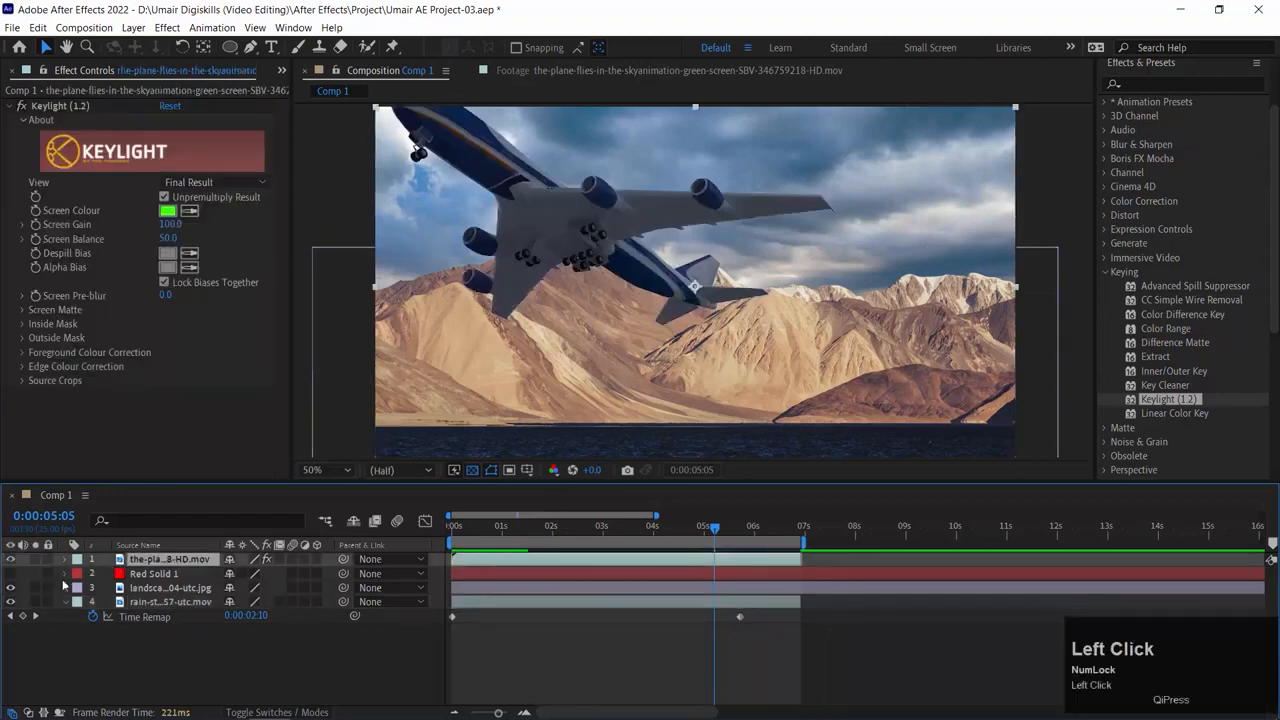
left_click_drag(119, 560, 121, 563)
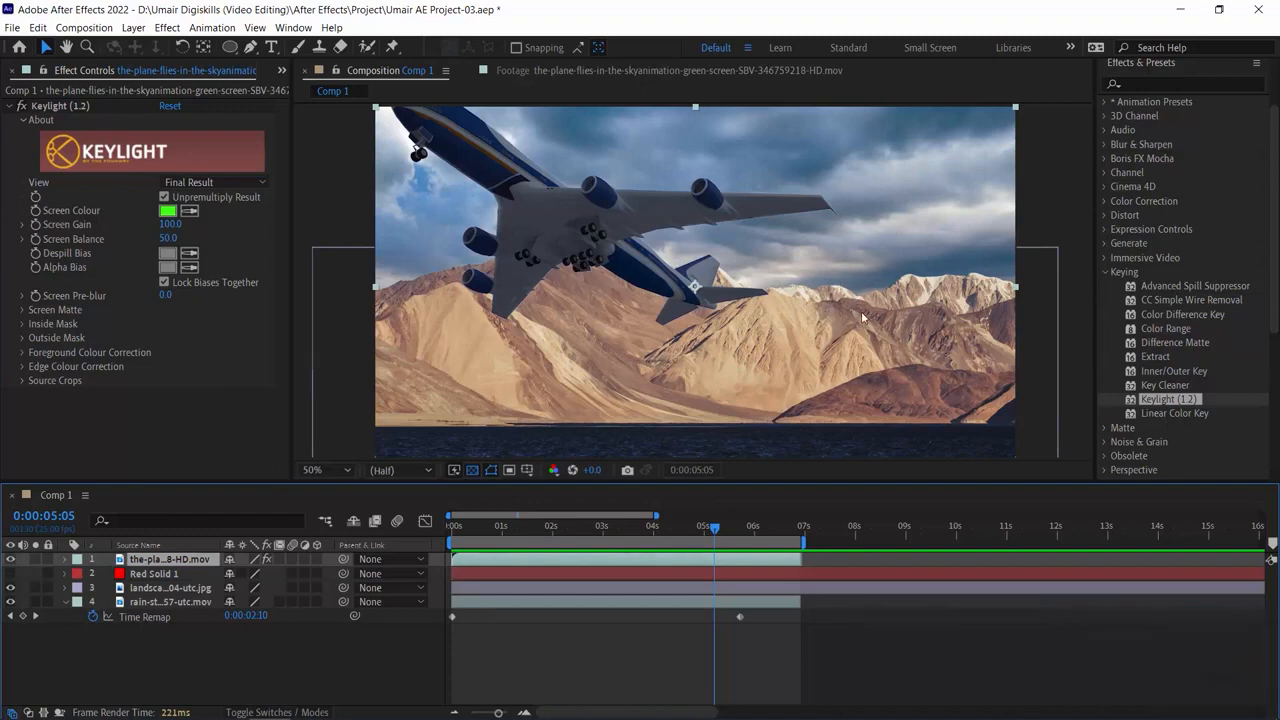
left_click(11, 588)
left_click(11, 588)
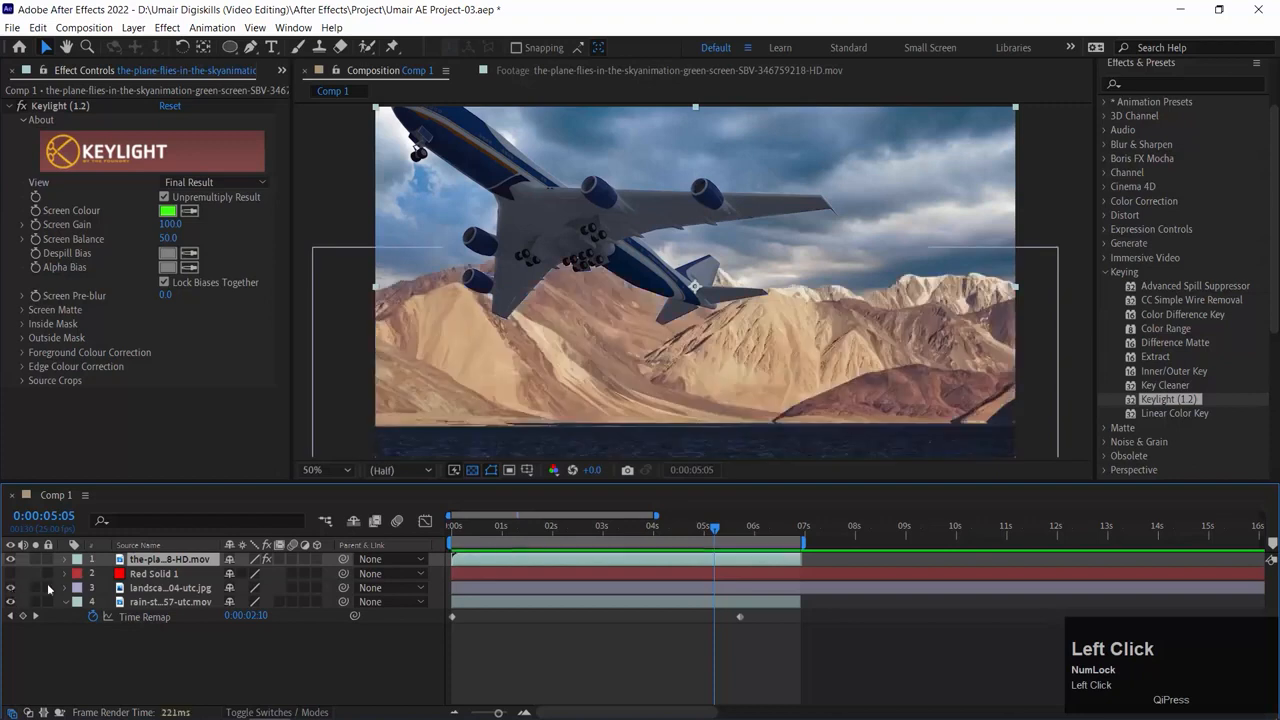
left_click(11, 588)
left_click(11, 588)
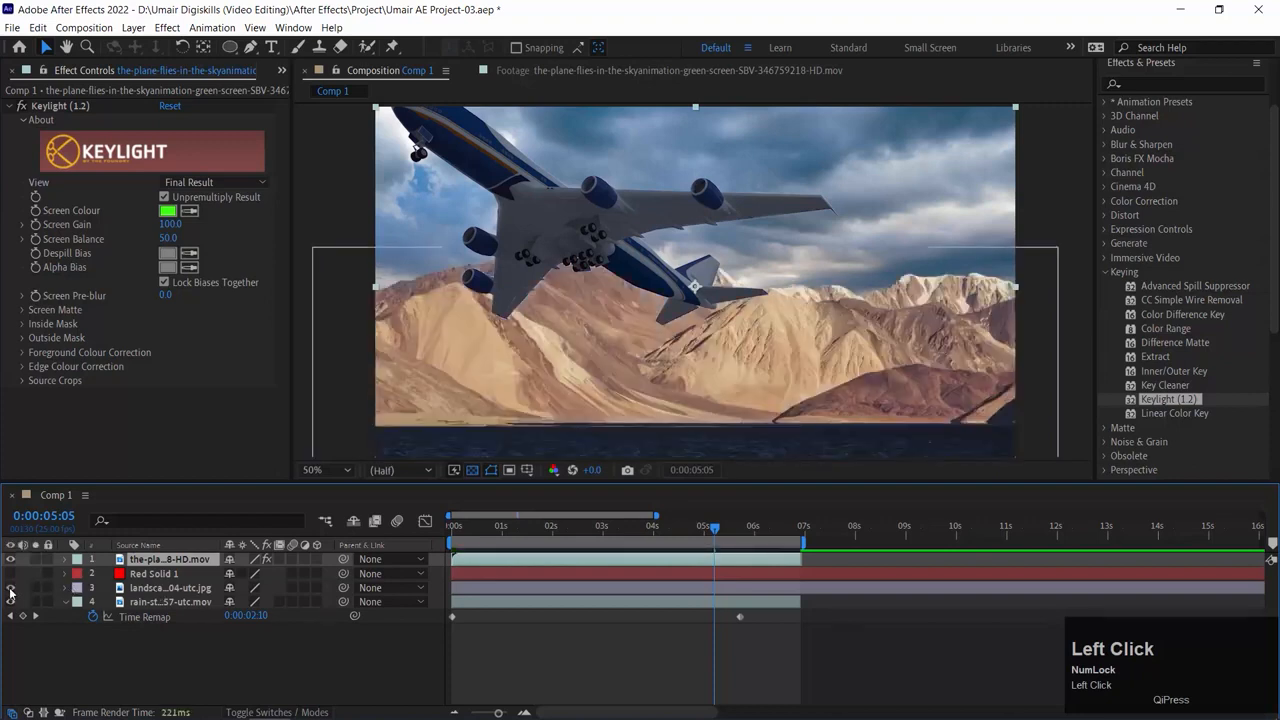
Step: Move the plane layer below the landscape image layer and preview the plane rising from behind the mountains
left_click_drag(119, 560, 124, 597)
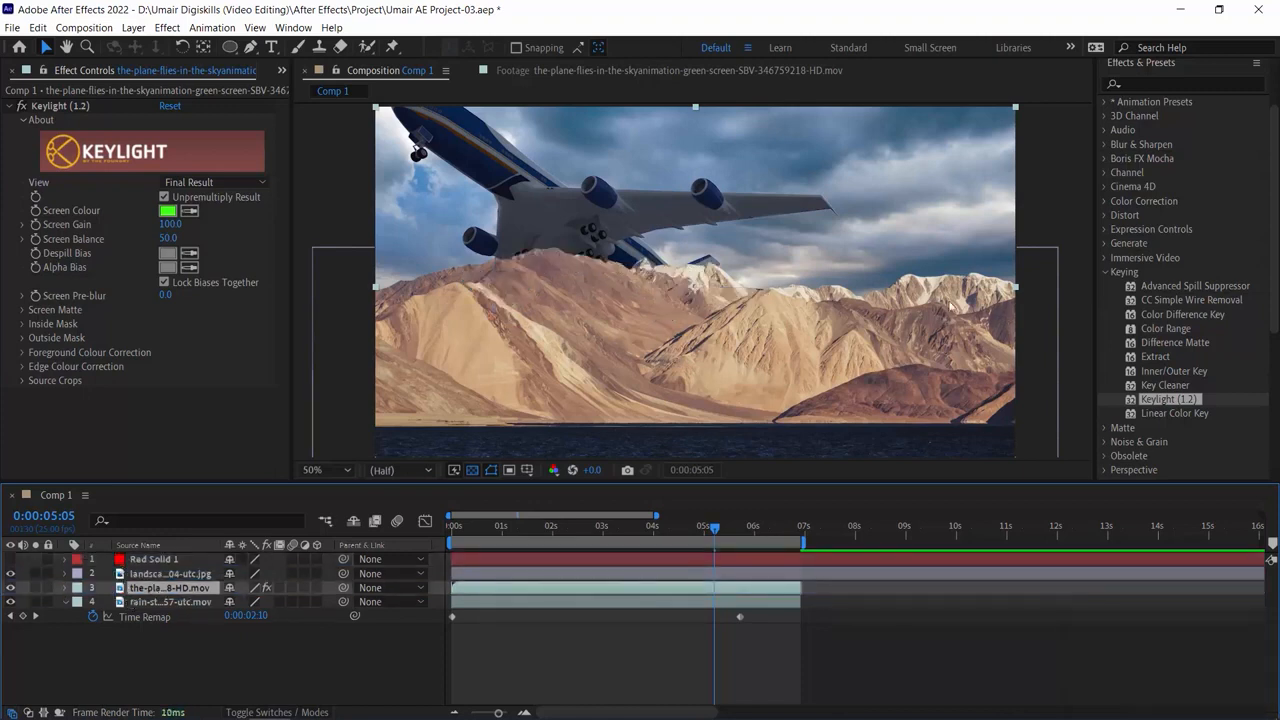
left_click_drag(700, 527, 475, 528)
key("space")
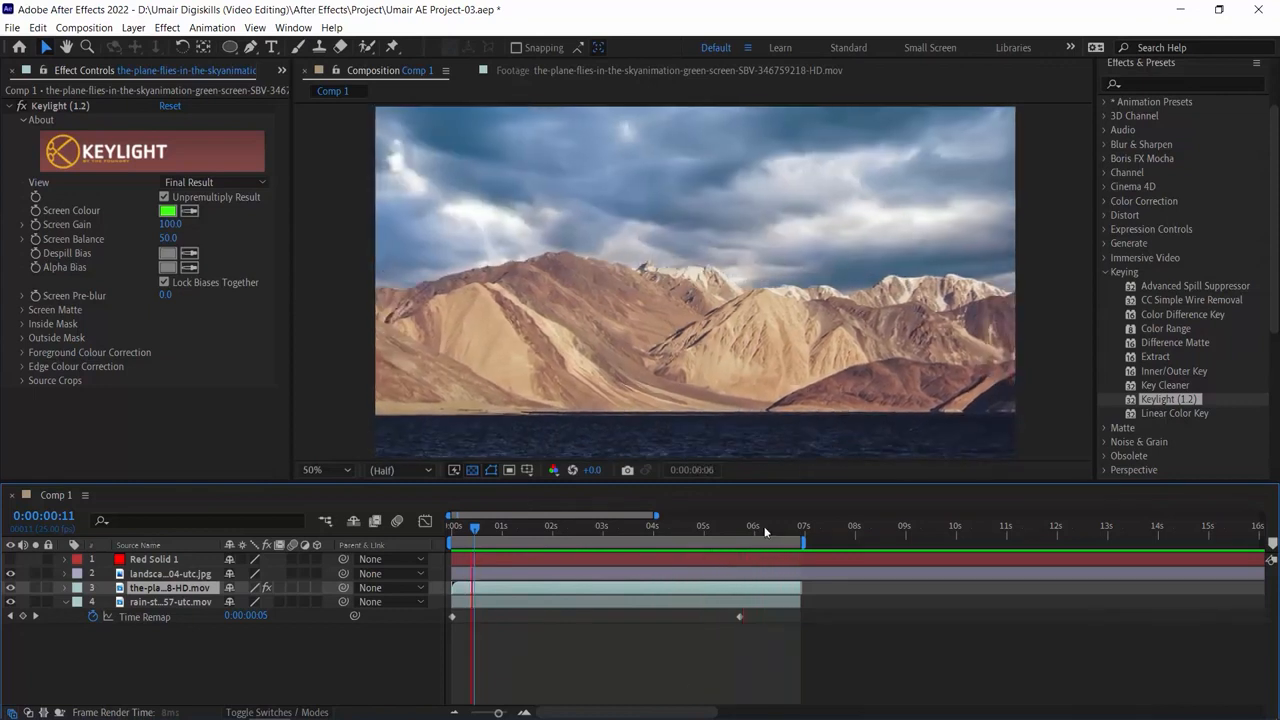
key("space")
left_click_drag(650, 529, 713, 524)
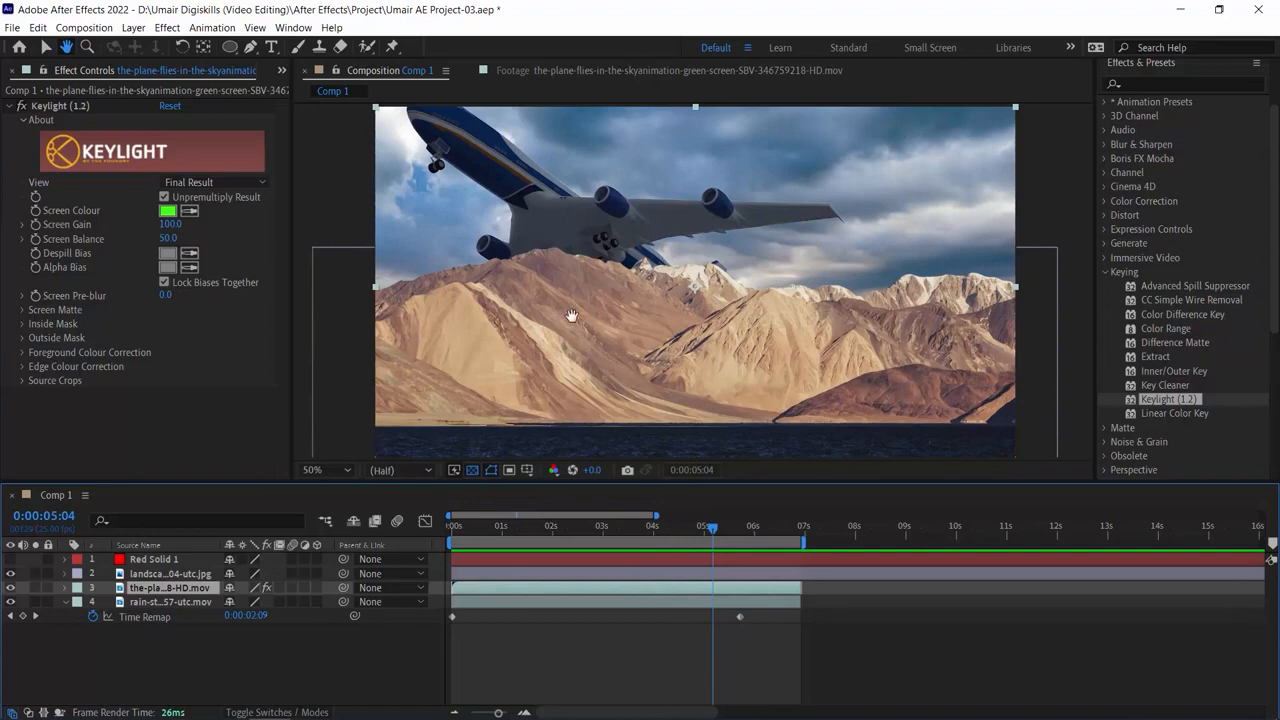
Step: Scale the plane layer to 68%, move it up and to the right in the frame, and play the composite from the start
key("s")
left_click_drag(250, 603, 218, 603)
left_click_drag(739, 317, 889, 259)
left_click(455, 535)
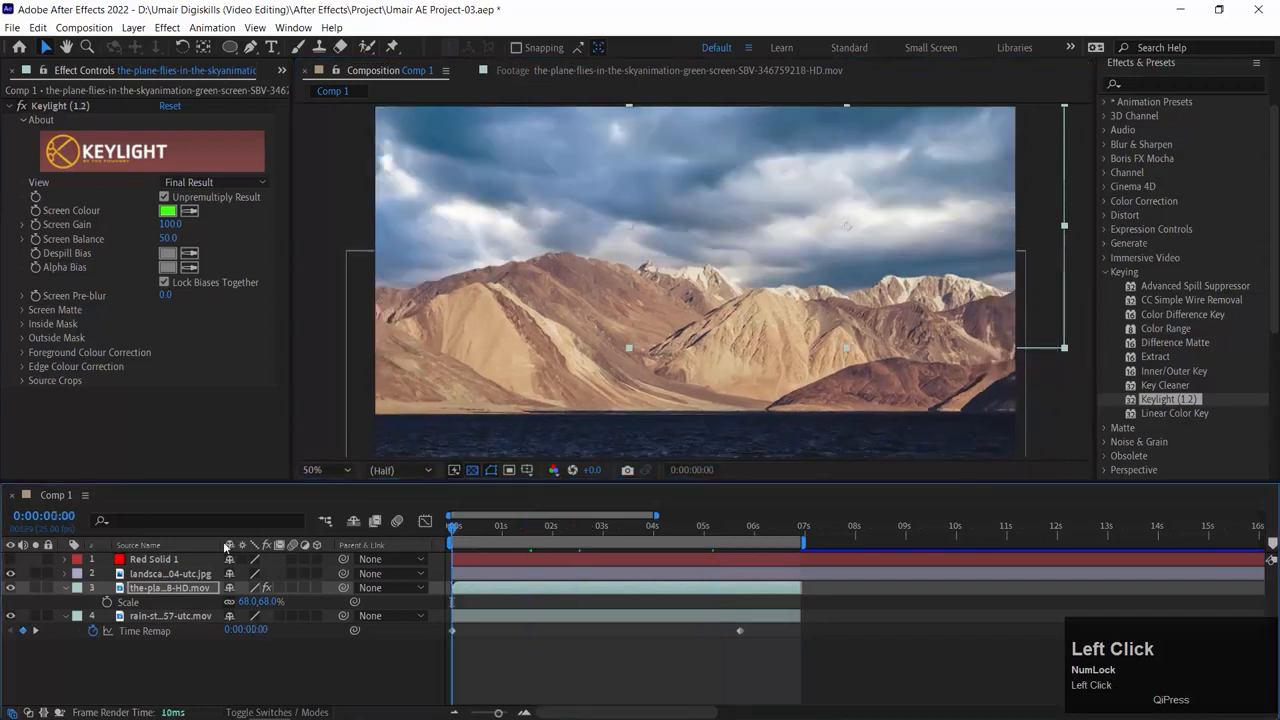
key("space")
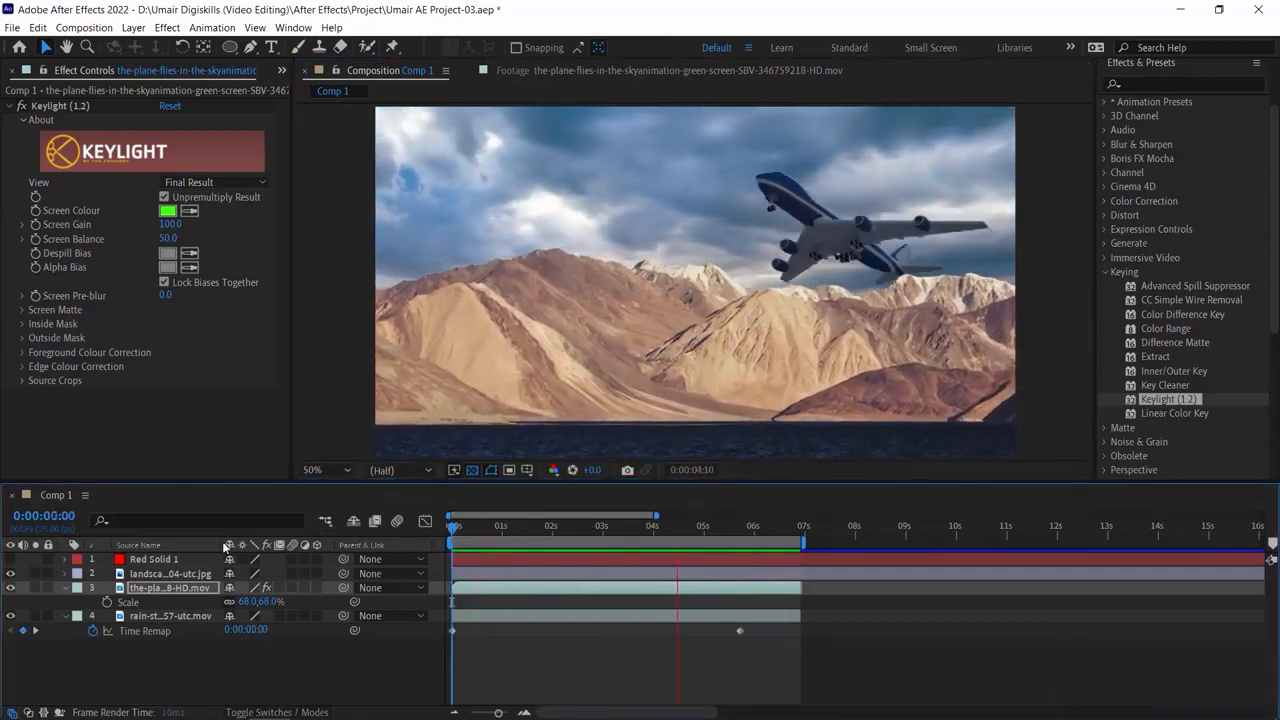
key("space")
Step: Move the plane layer left at 0:00:05:19 until its clipped side meets the frame's left edge, and preview the flight
mouse_move(760, 529)
left_mouse_down()
mouse_move(709, 529)
mouse_move(743, 531)
left_mouse_up()
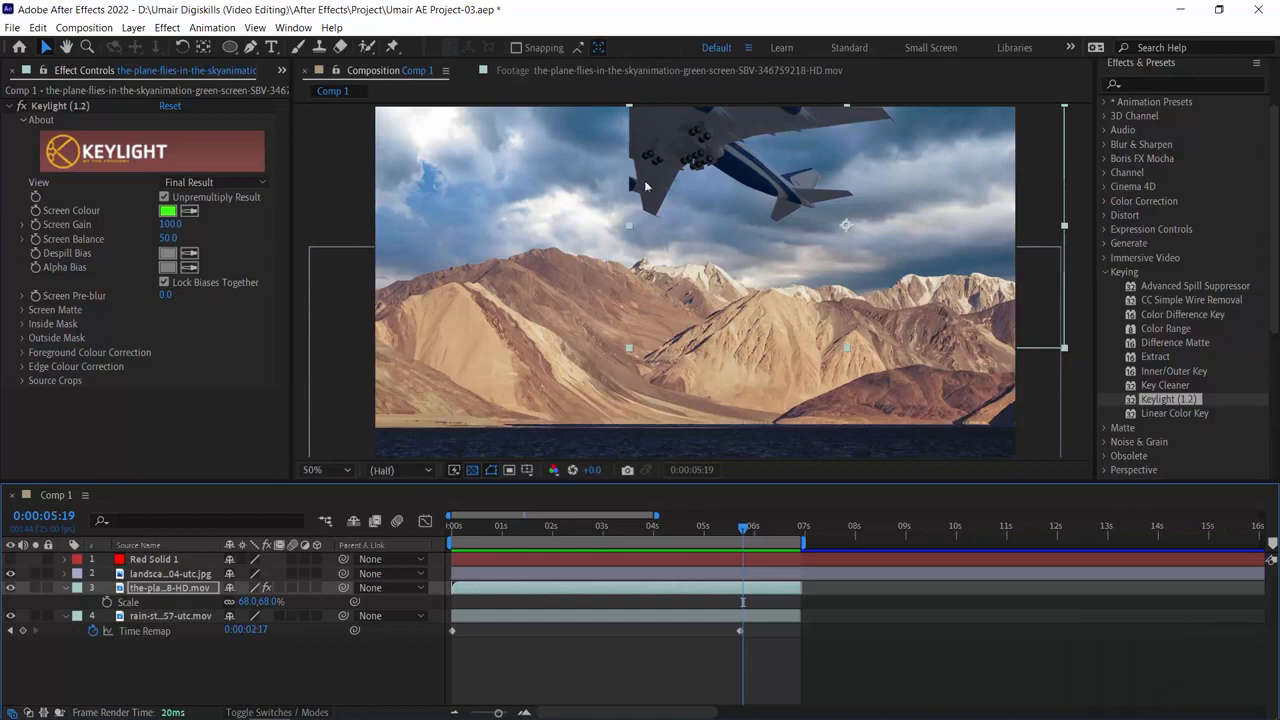
left_click_drag(657, 153, 432, 146)
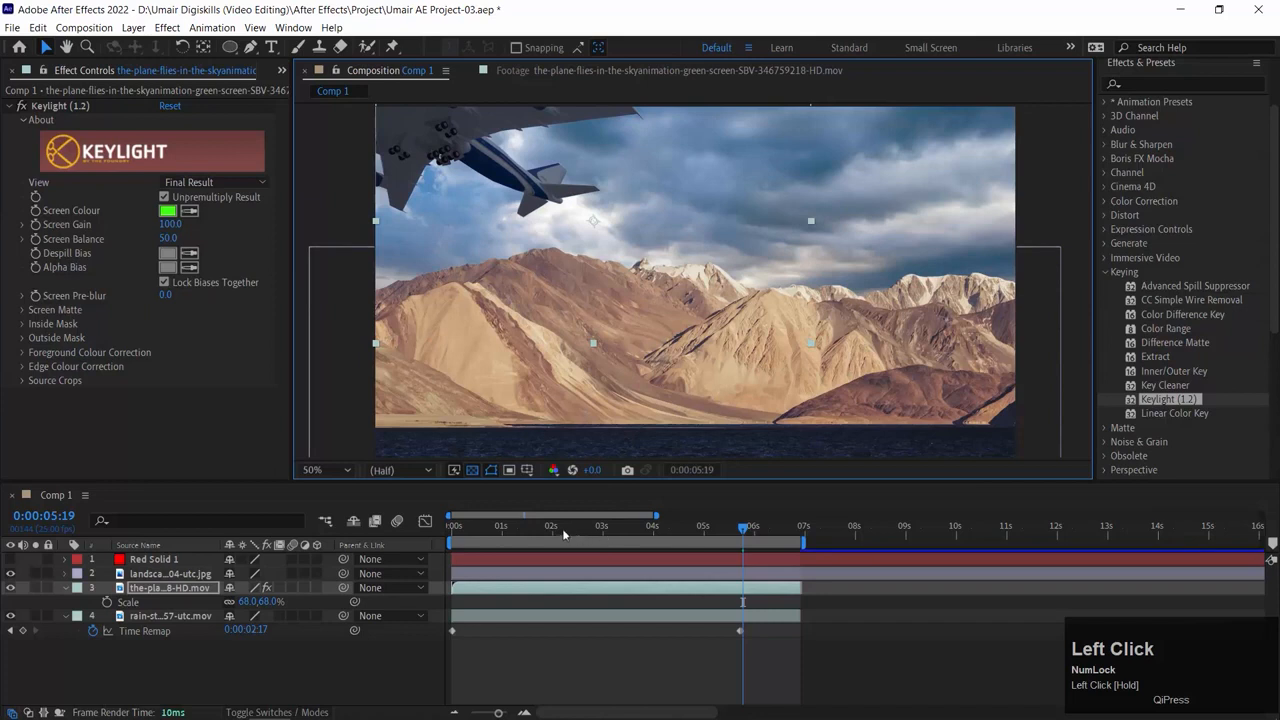
left_click(541, 533)
key("space")
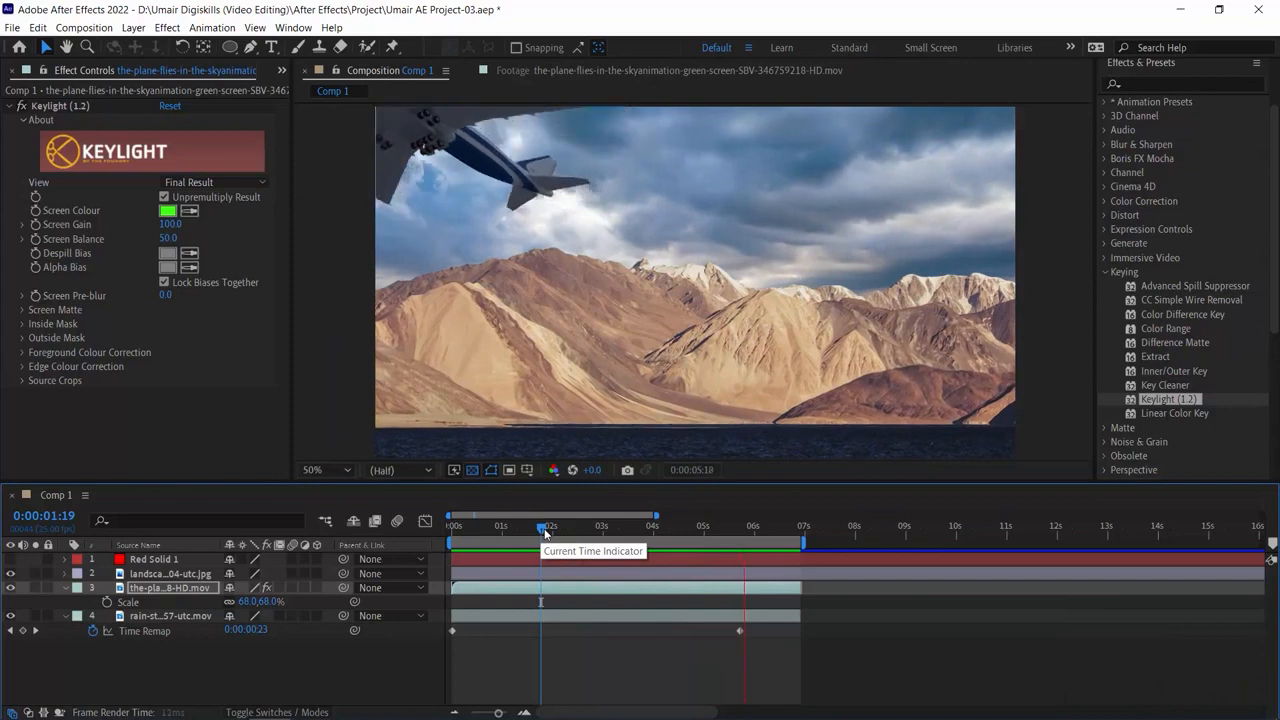
left_click_drag(544, 533, 652, 530)
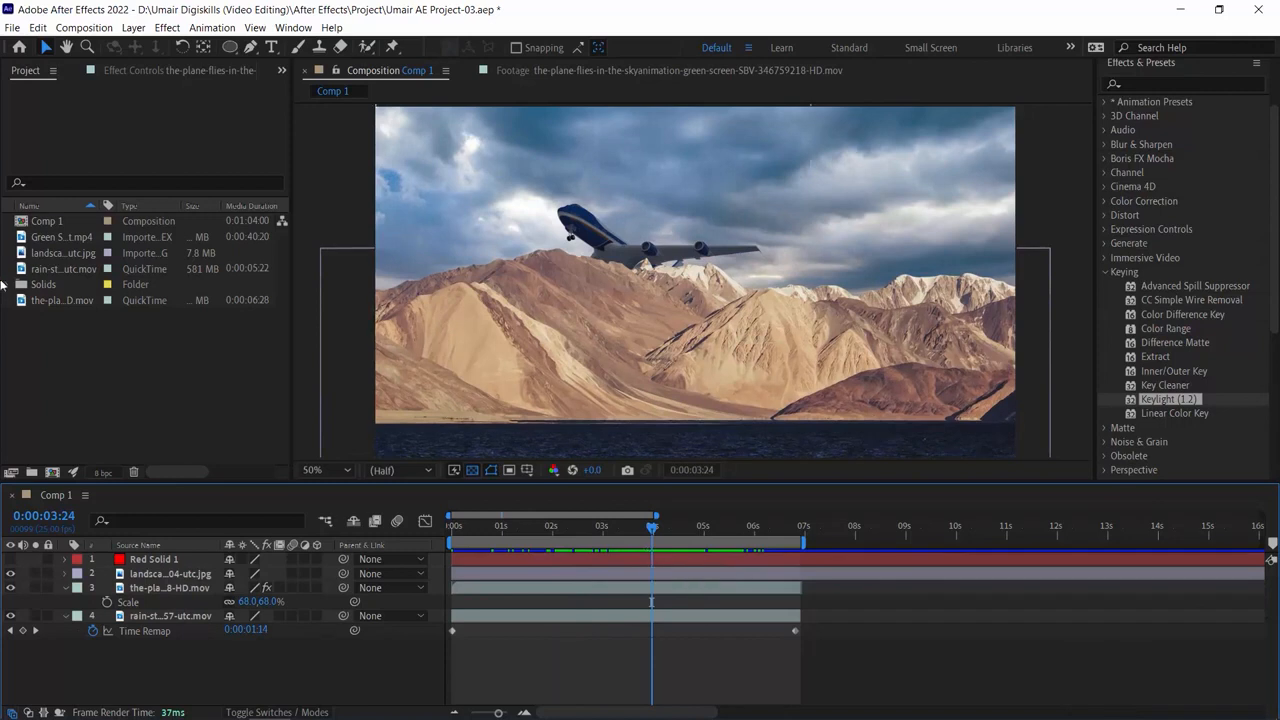
Step: View the original green-screen plane footage, return to the composition and check the keyed plane at 0:00:04:14
left_click(612, 72)
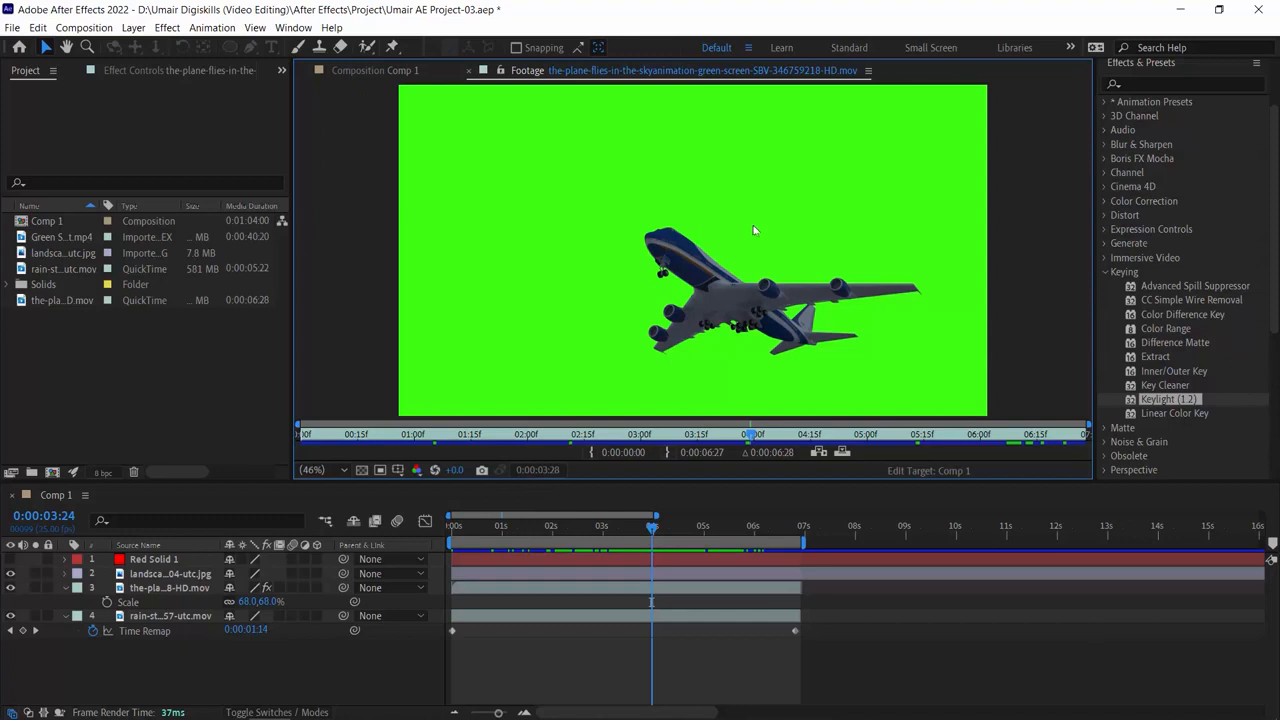
left_click(384, 70)
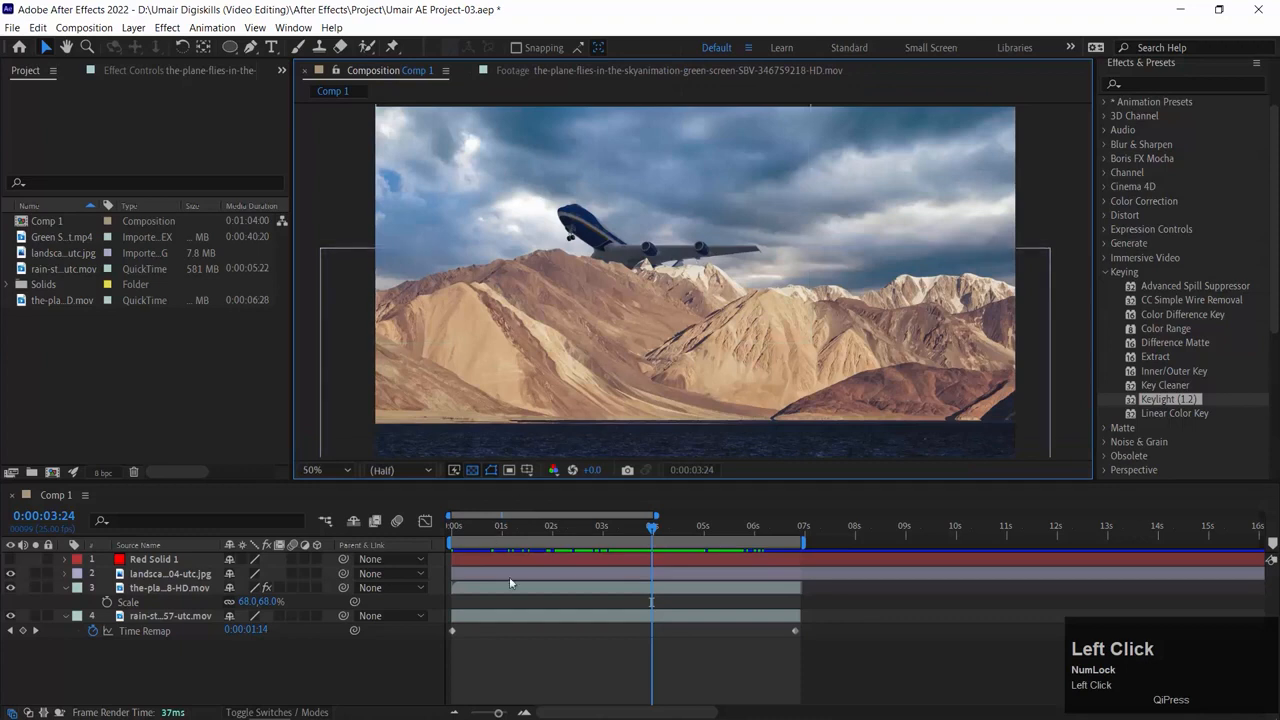
left_click_drag(651, 526, 681, 518)
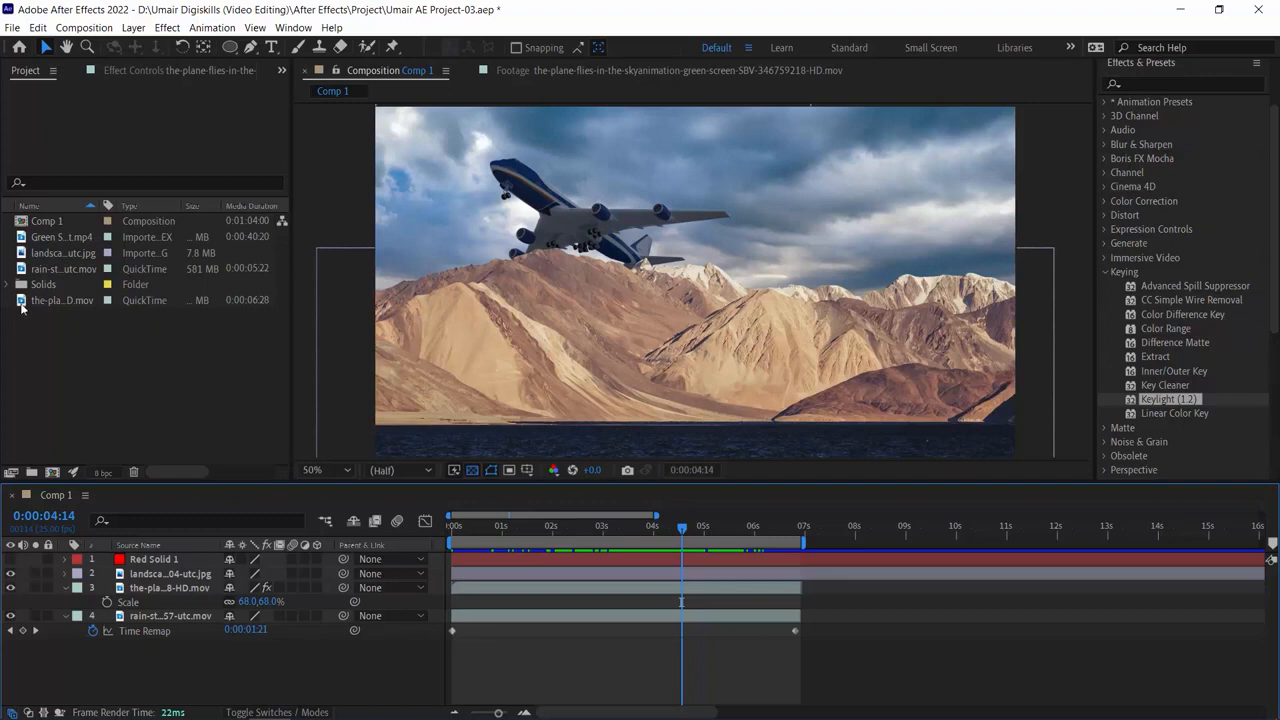
Step: Create a new composition named Comp 2 with the HDTV 1080 25 preset, 1920 x 1080, lasting 0:01:04:00
right_click(137, 402)
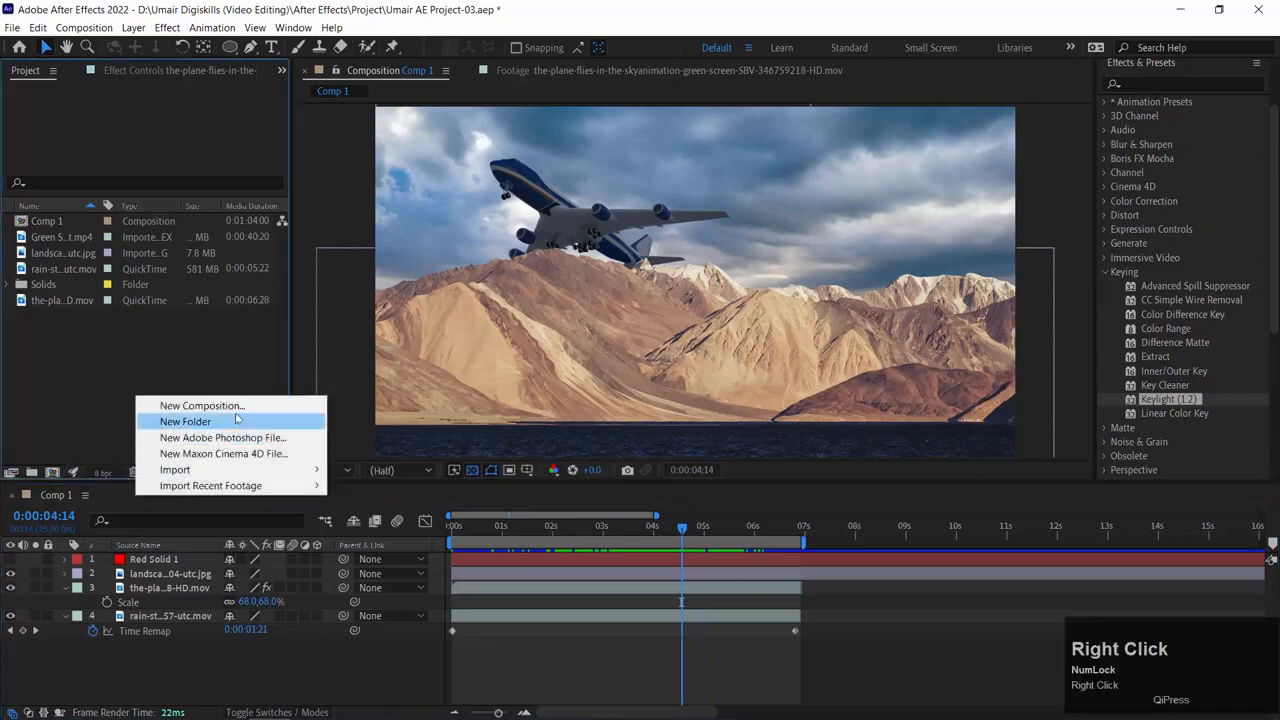
left_click(215, 407)
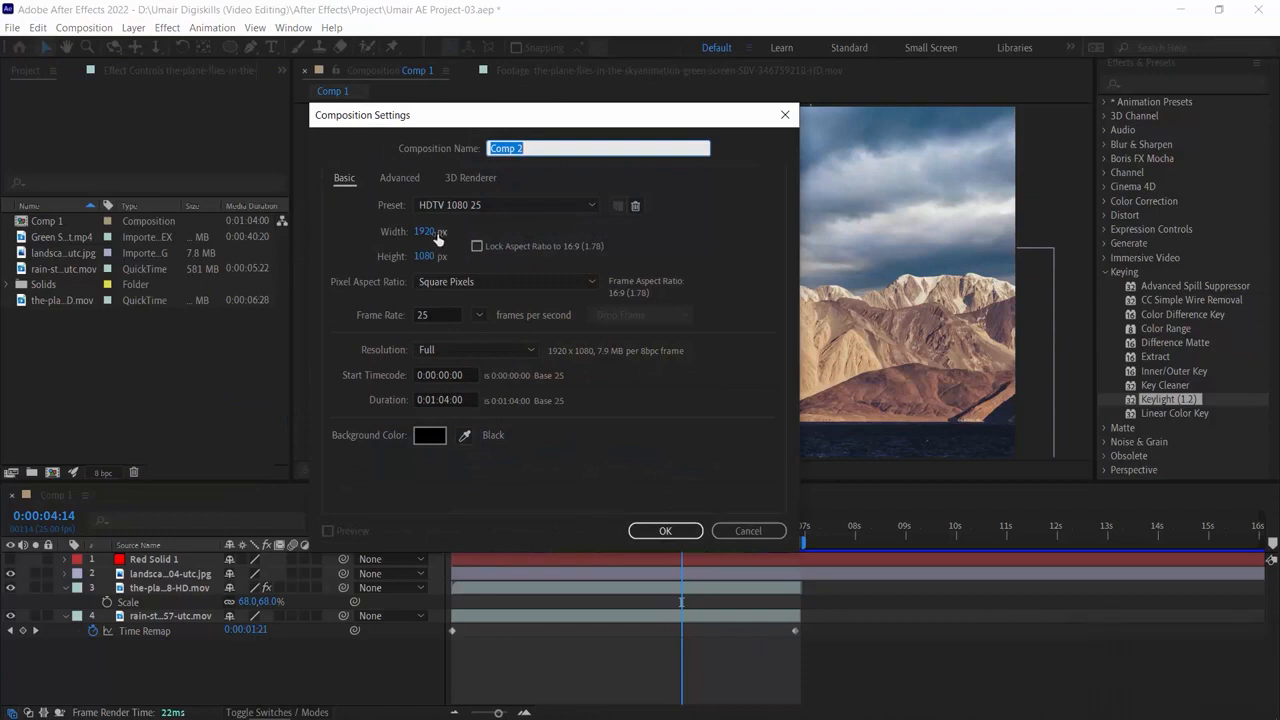
left_click(667, 530)
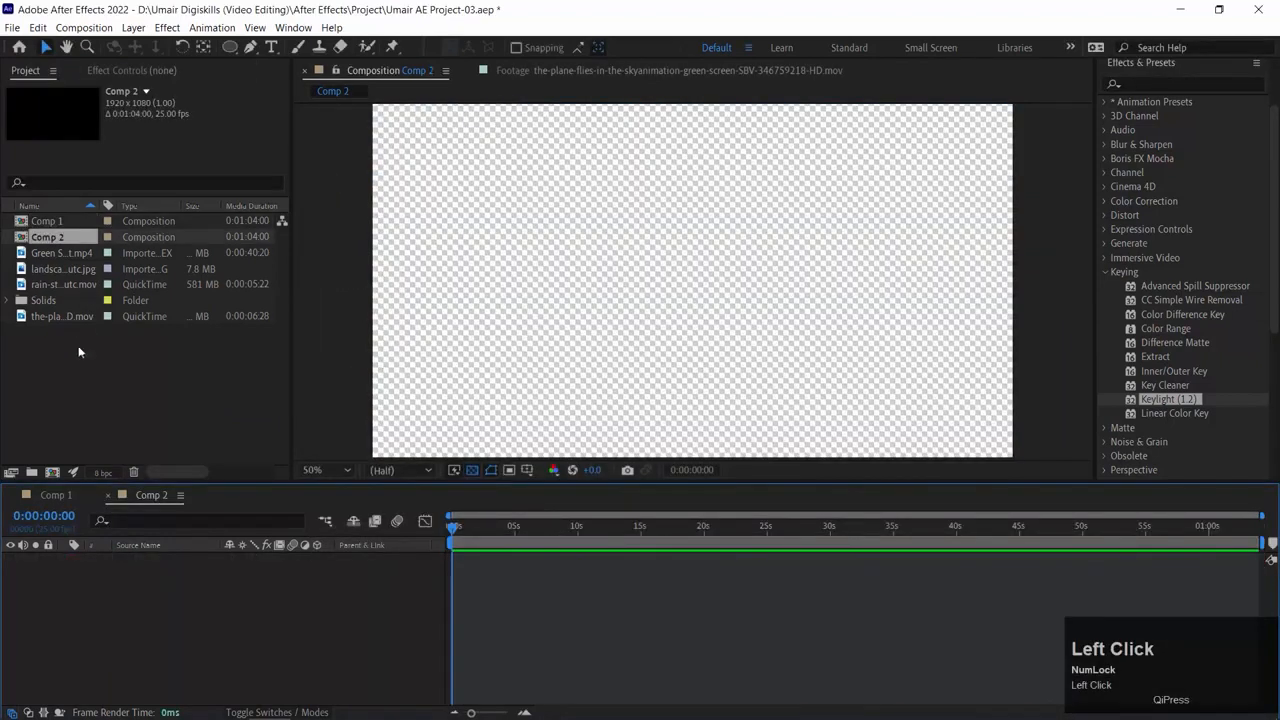
Step: Add Green Screen Shot.mp4 to Comp 2, open its source footage and scrub to 0:05:51:12
mouse_move(30, 253)
left_mouse_down()
mouse_move(71, 600)
mouse_move(10, 243)
mouse_move(40, 254)
left_mouse_up()
double_click(40, 254)
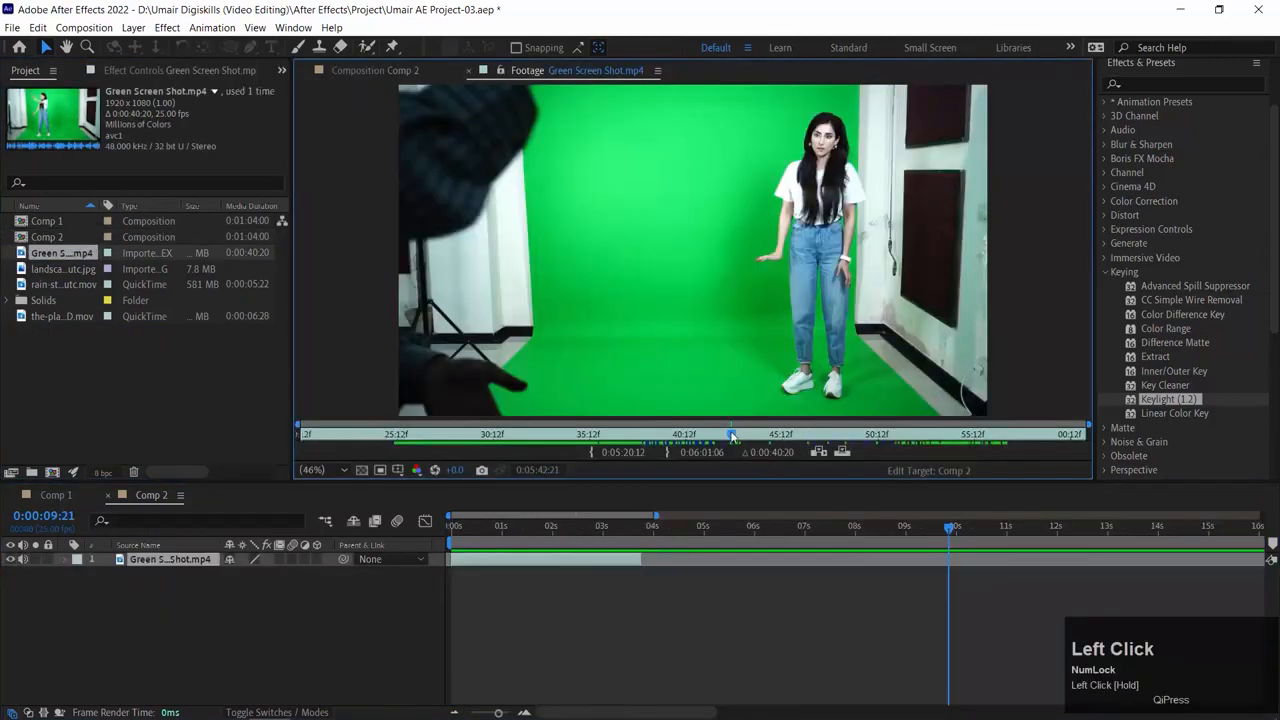
left_click_drag(732, 436, 470, 426)
left_click_drag(380, 433, 902, 431)
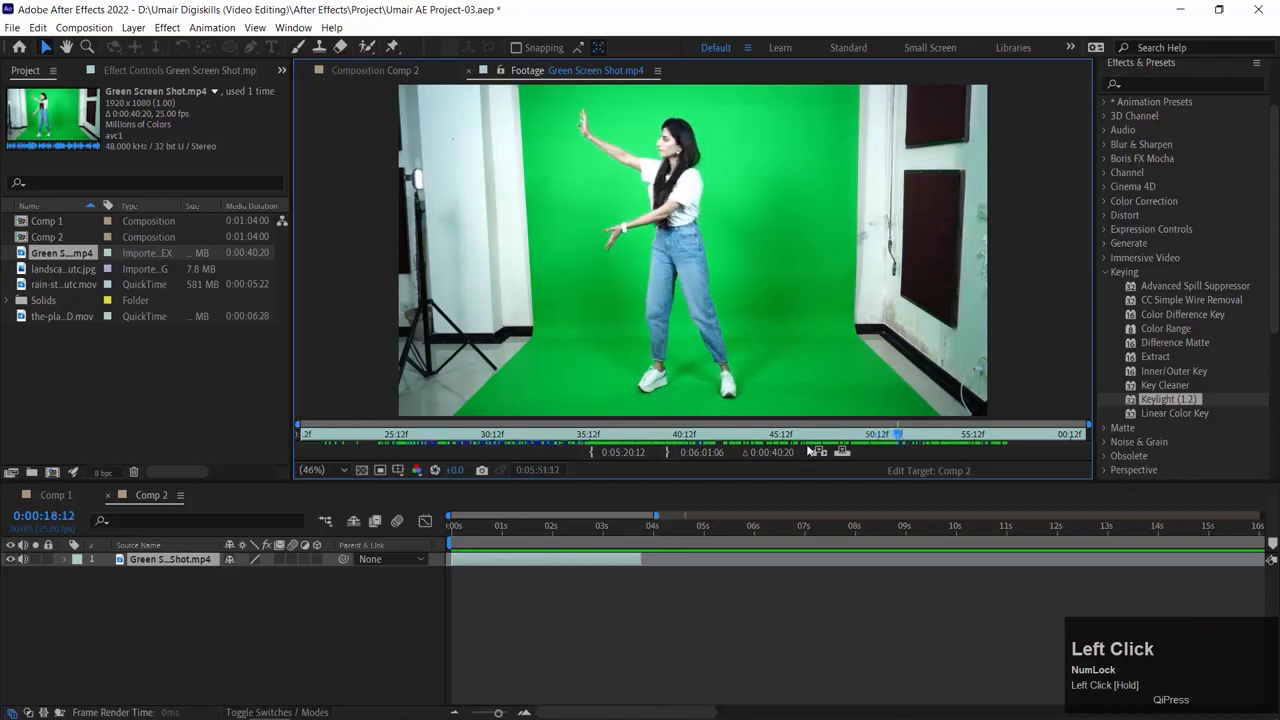
Step: Trim the start of the Green Screen Shot.mp4 footage to 0:05:51:10 and play the remaining part
left_click(304, 433)
left_click_drag(304, 434, 896, 435)
key("space")
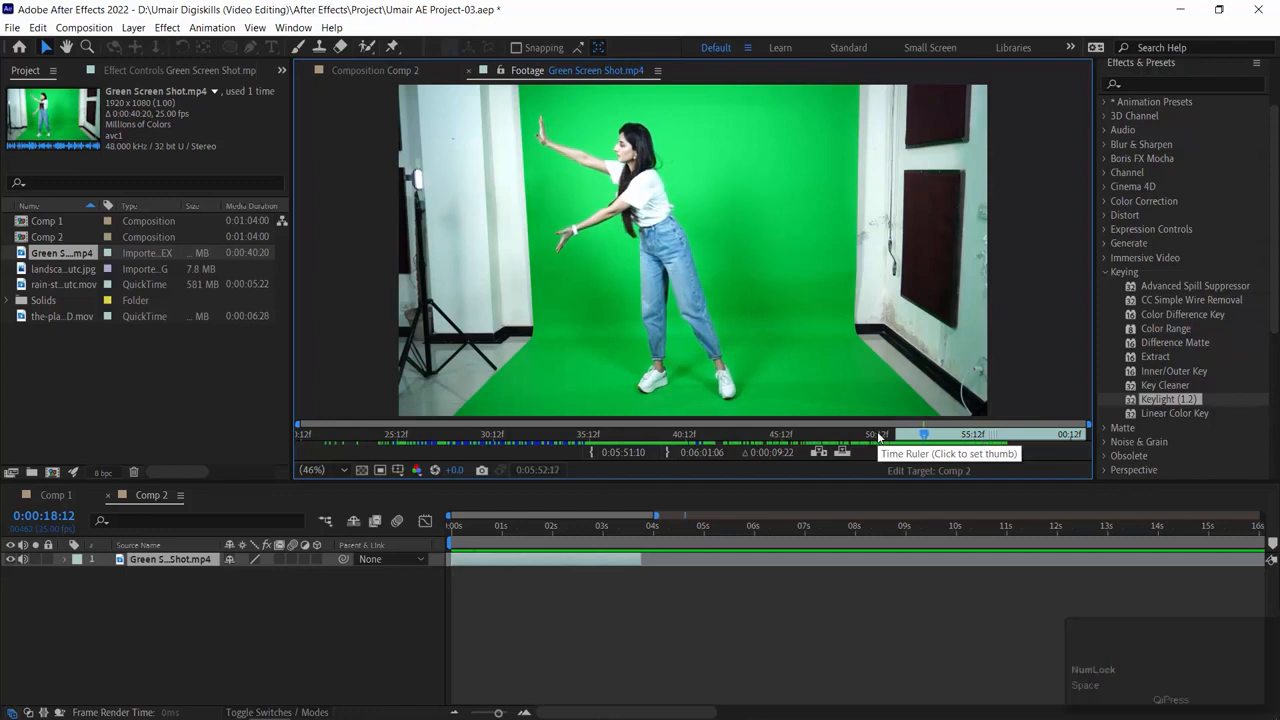
Step: Move the in point of the Green Screen Shot.mp4 footage to 0:05:53:07 and play the trimmed range
left_click_drag(898, 434, 931, 435)
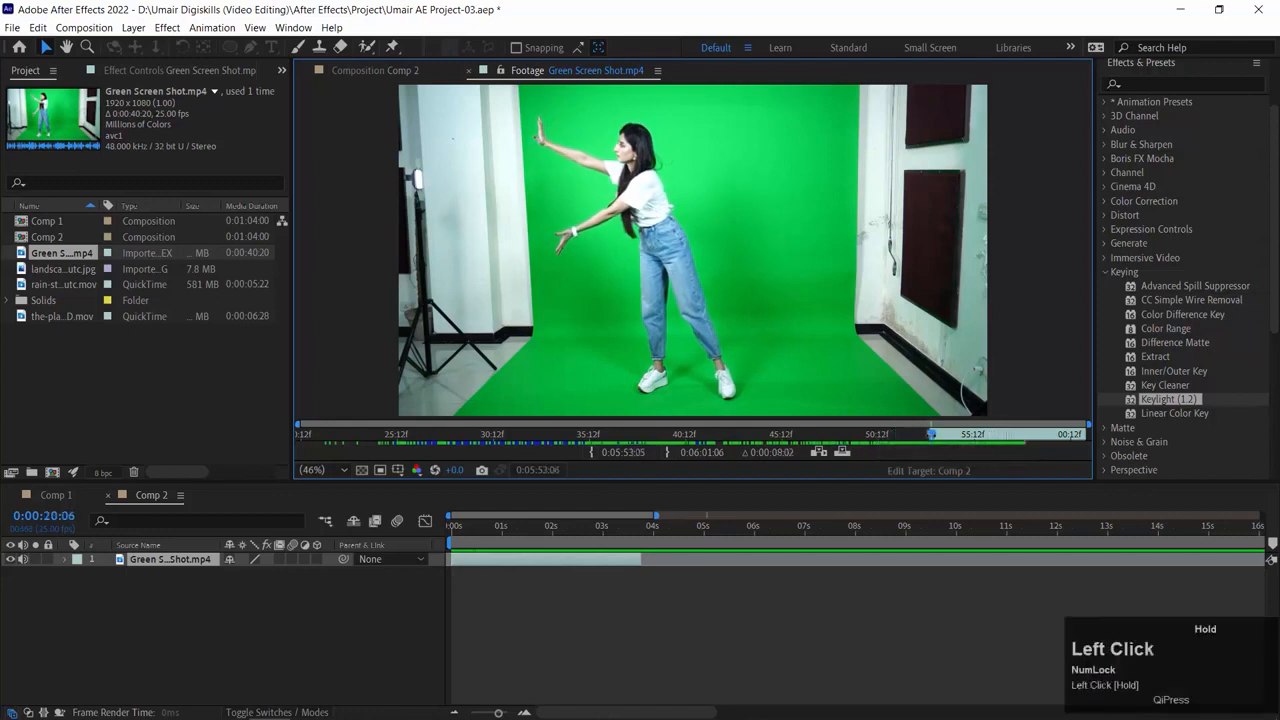
key("space")
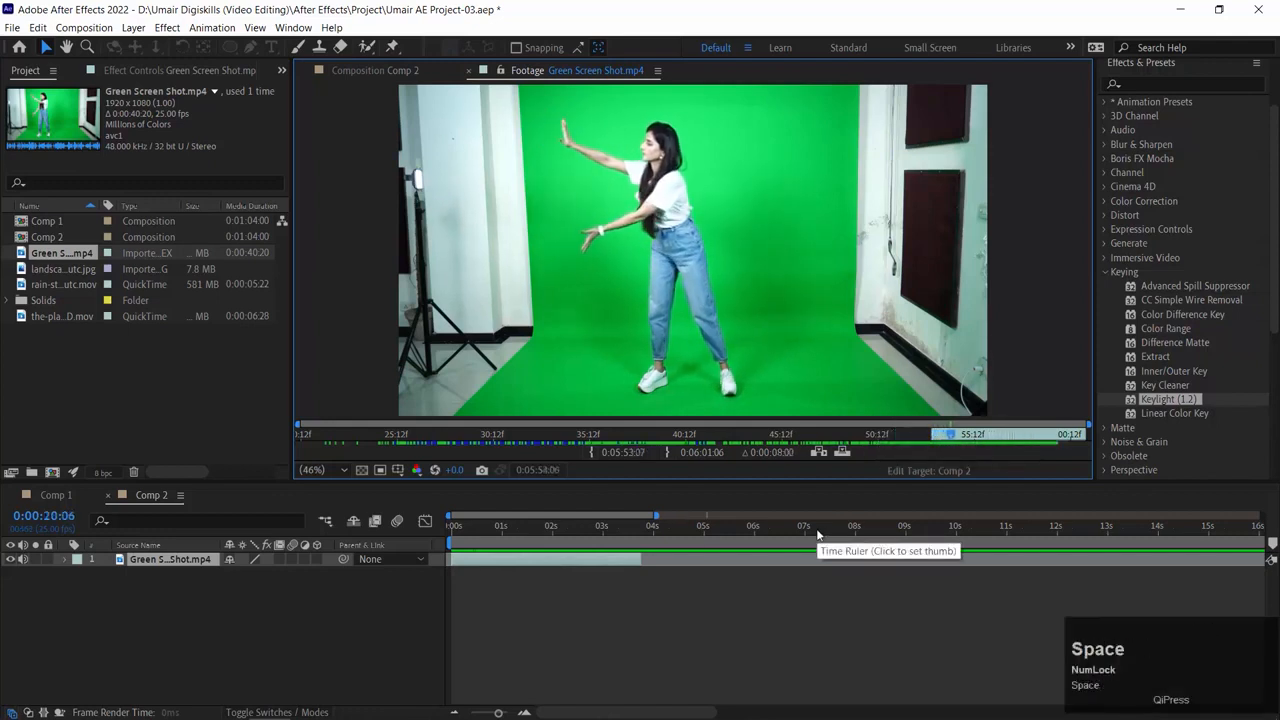
key("space")
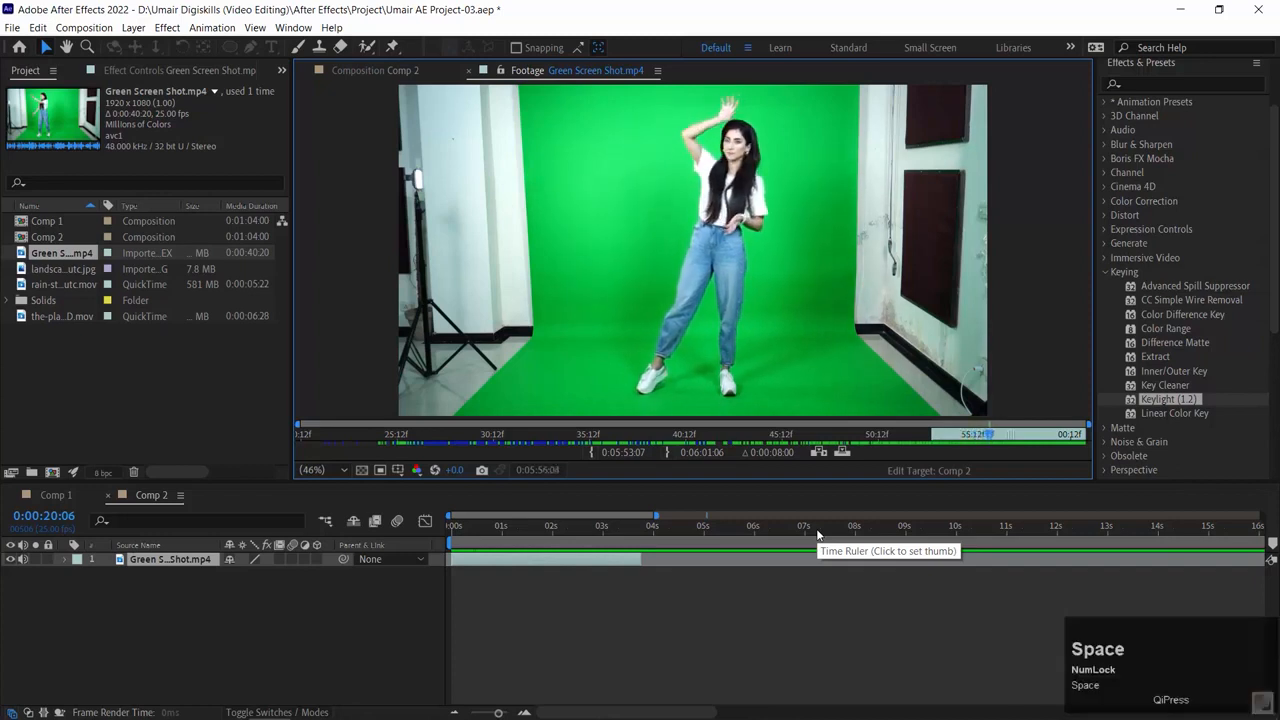
Step: Step through the footage frames around 0:05:55:18 and trim the out point of Green Screen Shot.mp4 to 0:05:55:21
key("ctrl+Left")
key("ctrl+Left")
key("ctrl+Left")
key("ctrl+Left")
key("ctrl+Left")
key("ctrl+Left")
key("ctrl+Left")
key("ctrl+Left")
key("ctrl+Left")
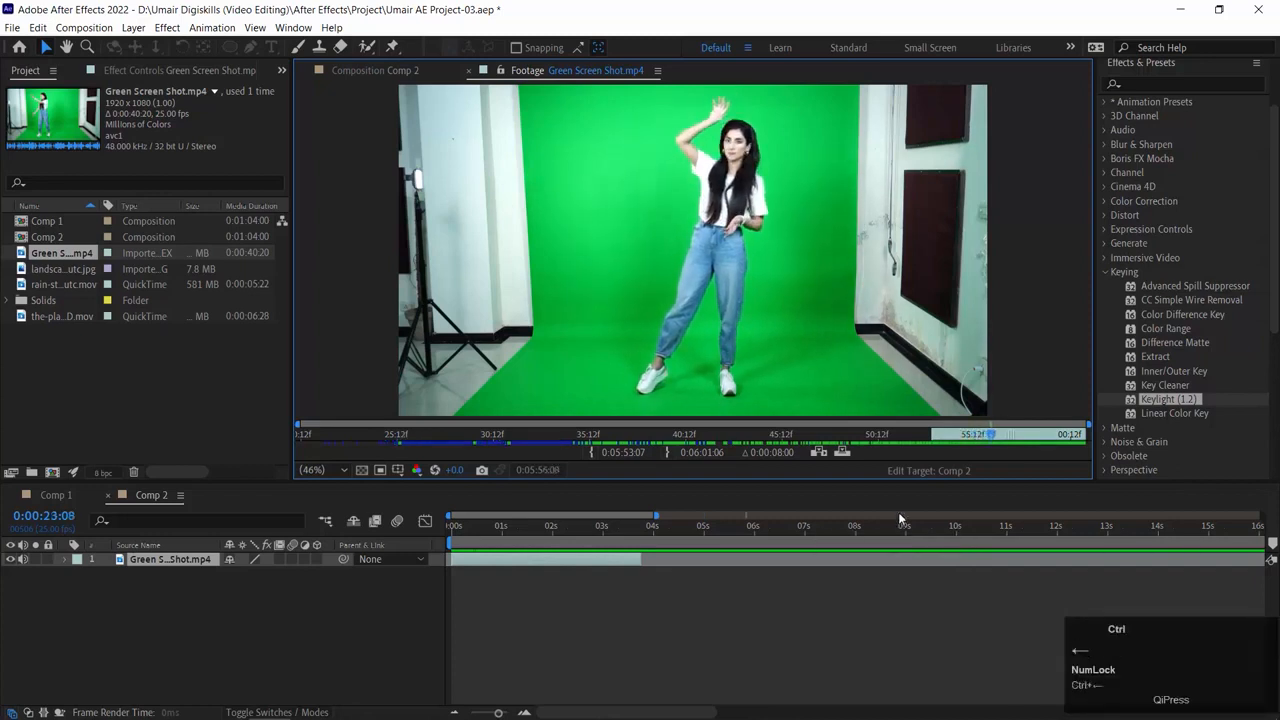
key("ctrl+Left")
key("ctrl+Left")
key("ctrl+Left")
key("ctrl+Left")
key("ctrl+Left")
key("ctrl+Left")
key("ctrl+Left")
key("ctrl+Left")
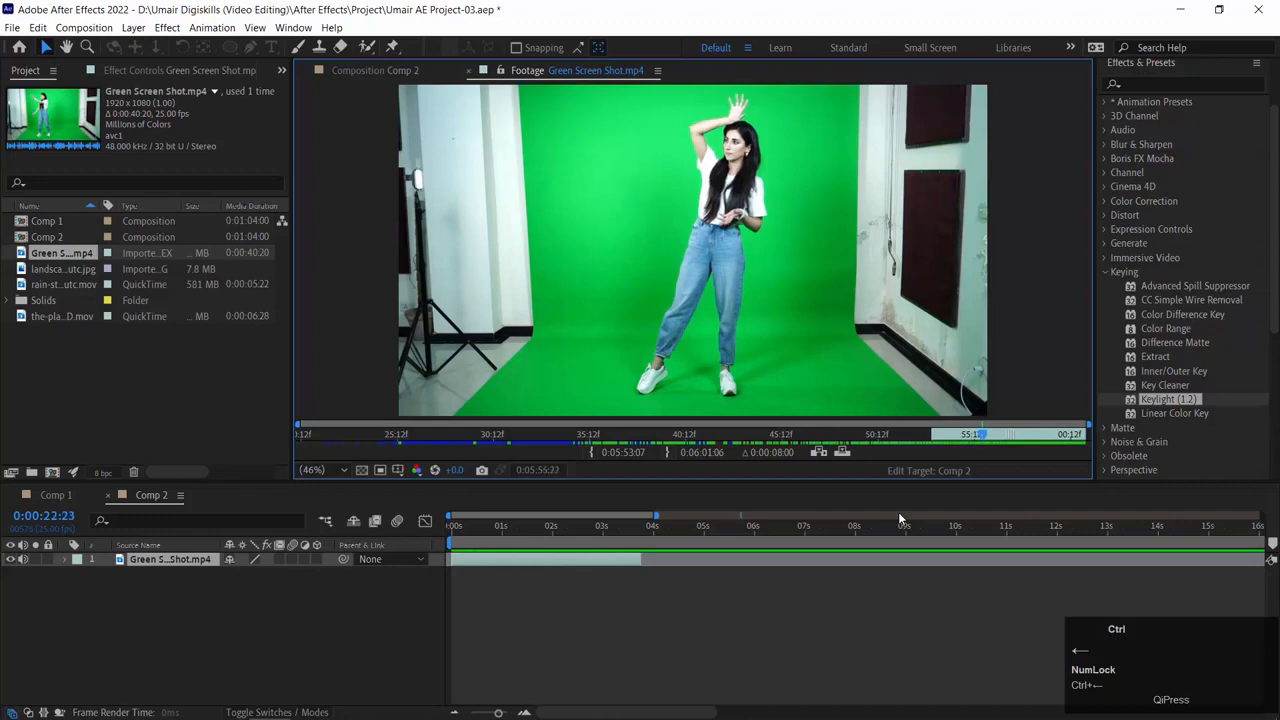
key("ctrl+Right")
key("ctrl+Right")
key("ctrl+Right")
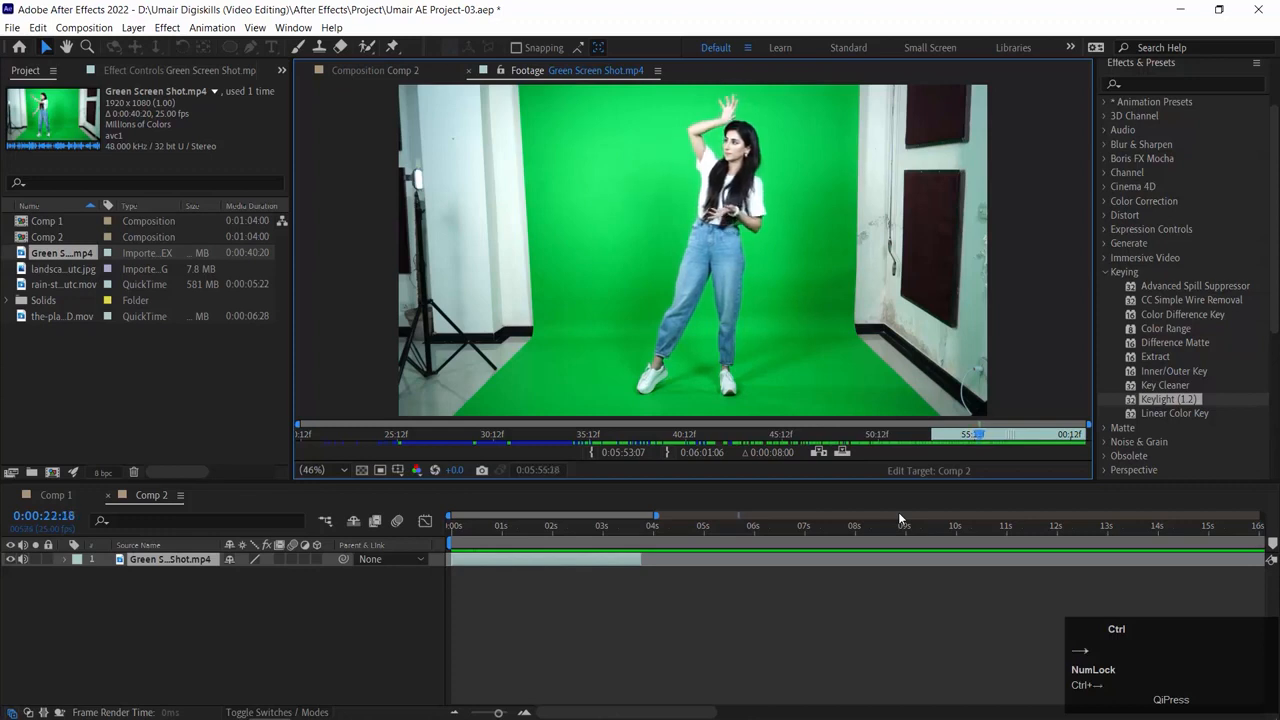
left_click_drag(1085, 432, 978, 434)
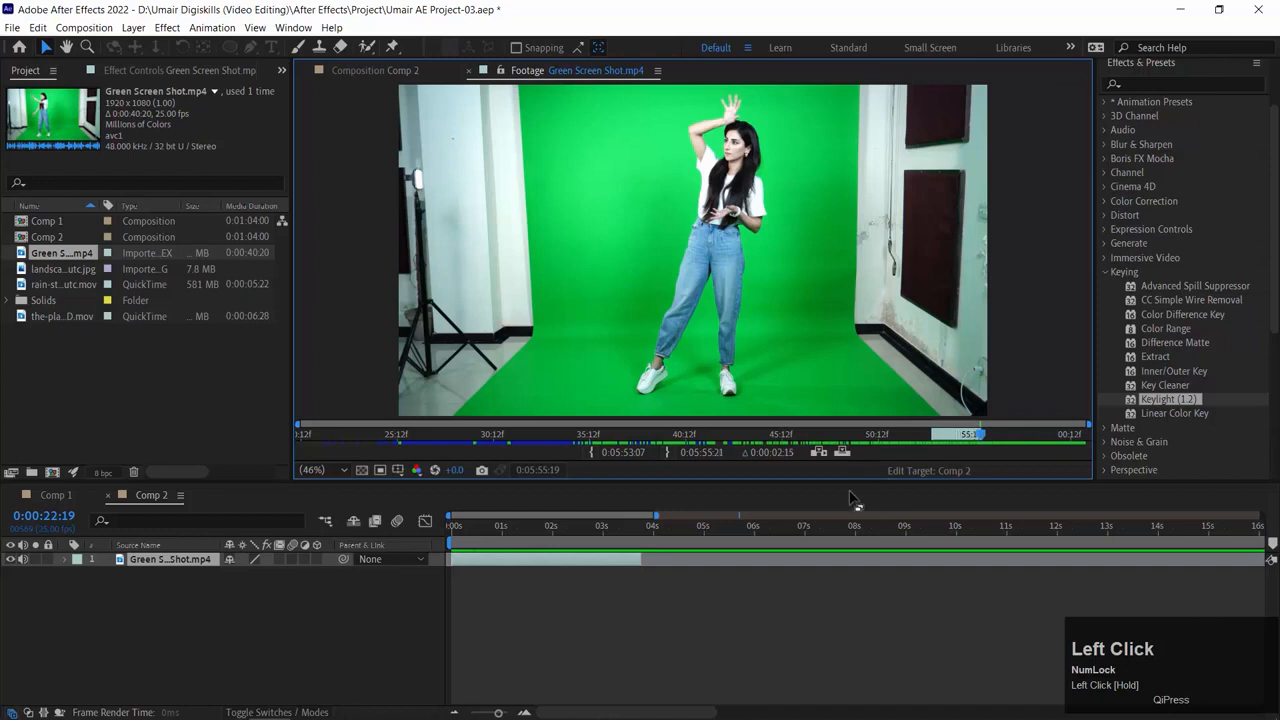
Step: Replace the old footage layer in Comp 2 with the newly trimmed Green Screen Shot.mp4 and play it from the start
left_click(246, 507)
key("Delete")
left_click_drag(28, 254, 74, 613)
left_click_drag(528, 530, 416, 539)
key("space")
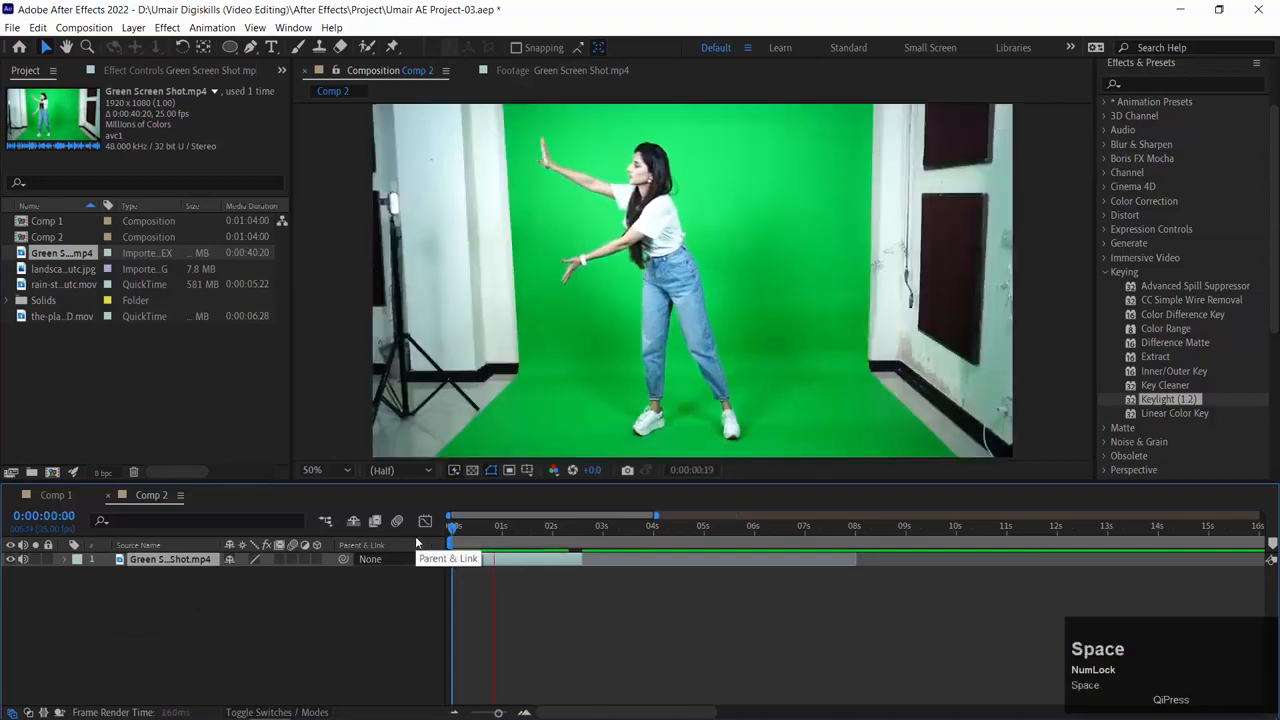
key("space")
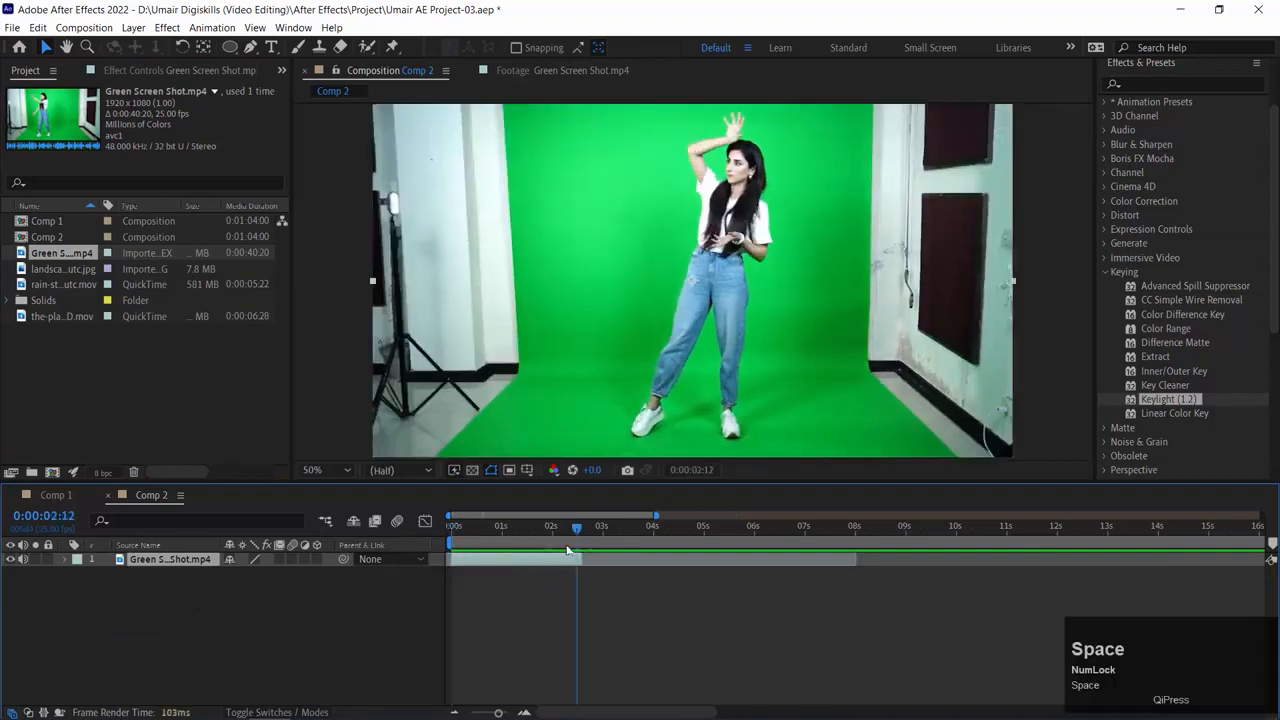
Step: Try extending the end of the Green Screen Shot.mp4 layer to about 7.5 seconds, and undo the extension
left_click(487, 530)
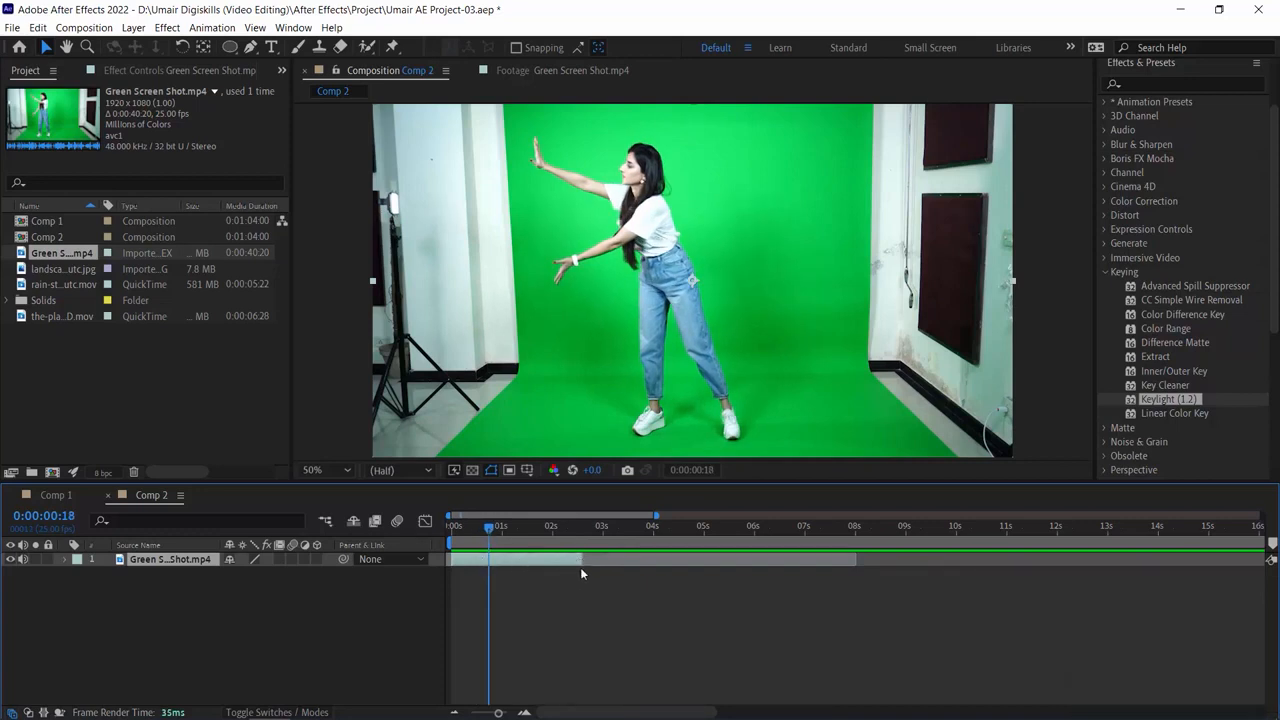
left_click_drag(580, 559, 808, 553)
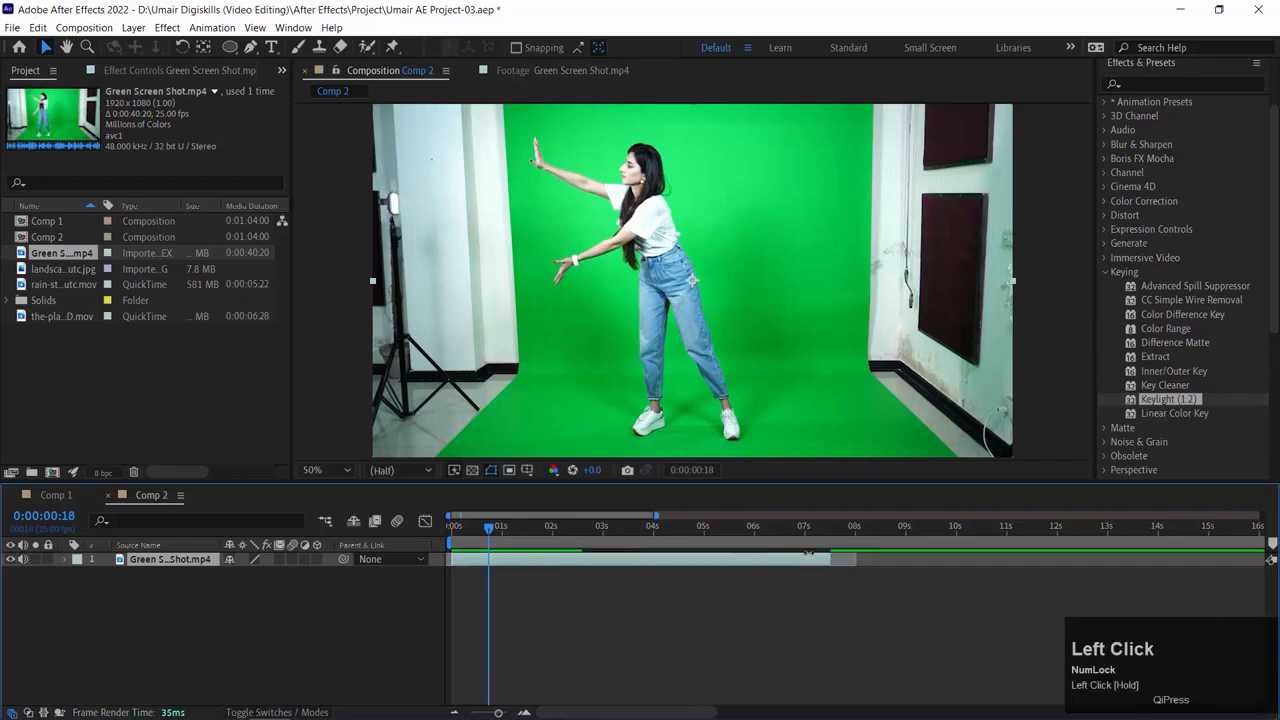
key("ctrl+z")
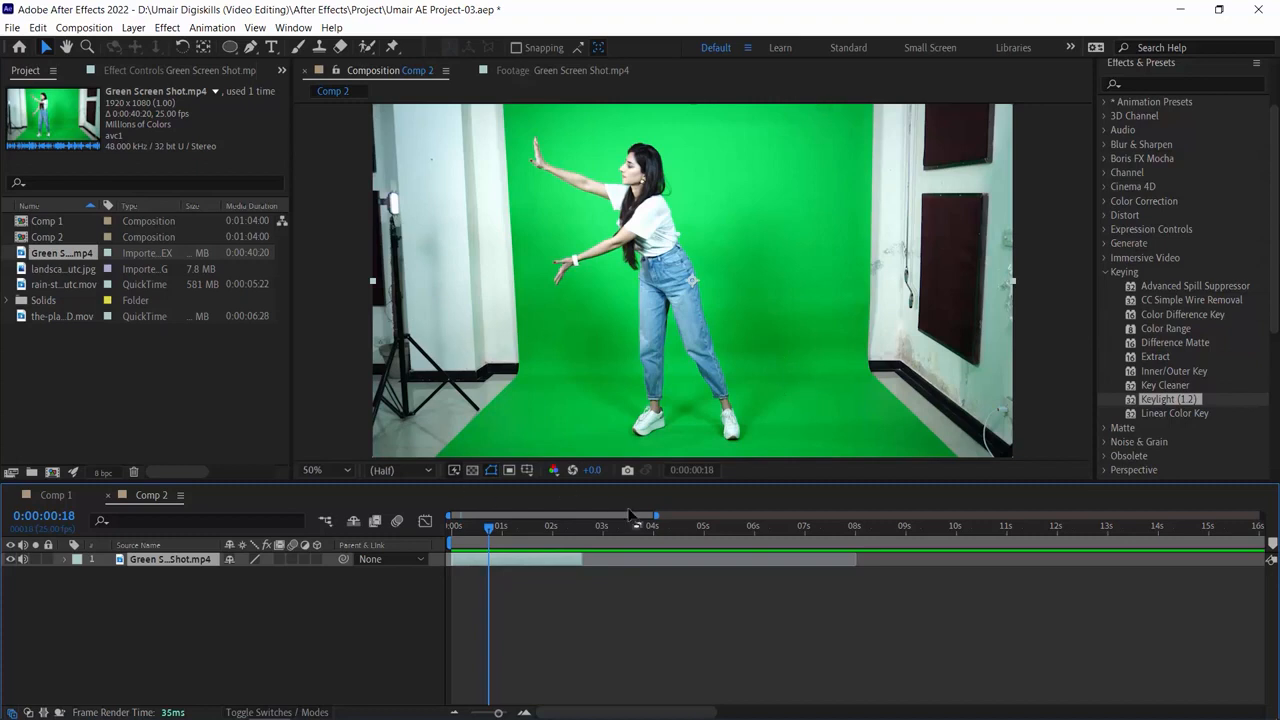
Step: At 0:00:00:19, draw a rectangular mask around the woman on the Green Screen Shot.mp4 layer to cut away the studio sides
left_click(489, 540)
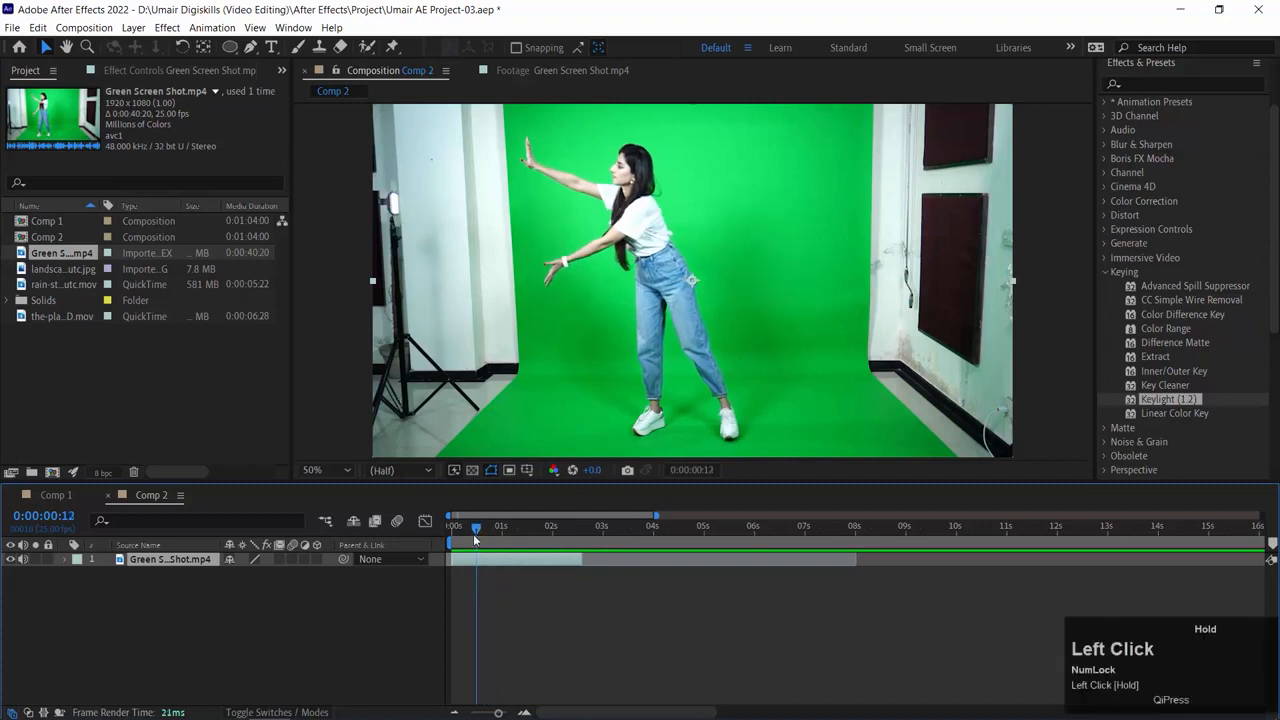
left_click_drag(489, 540, 491, 540)
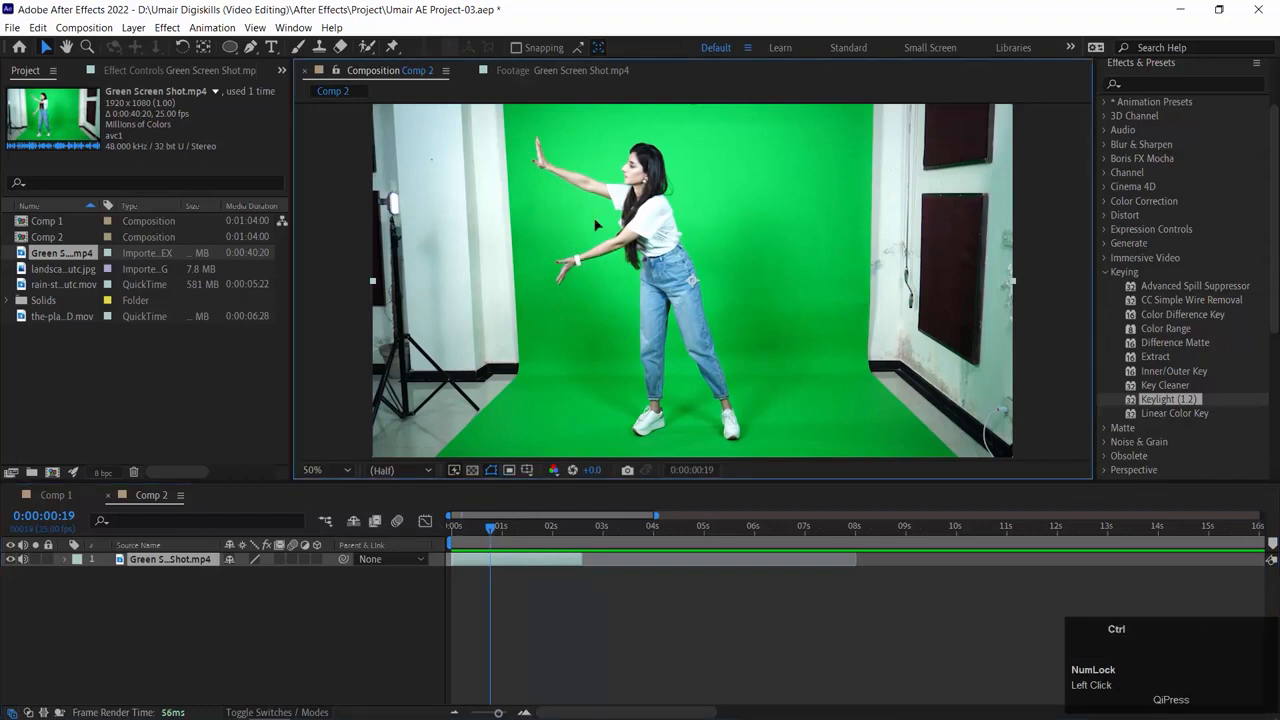
key("ctrl+minus")
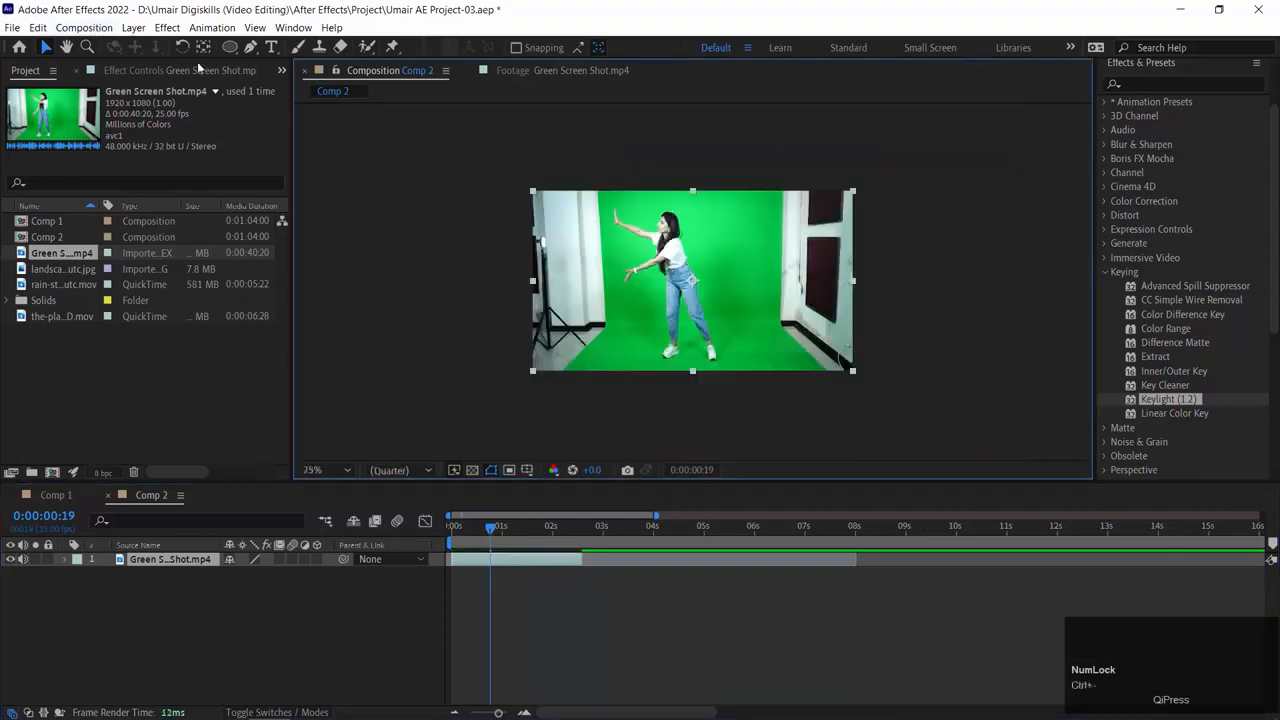
left_click(229, 48)
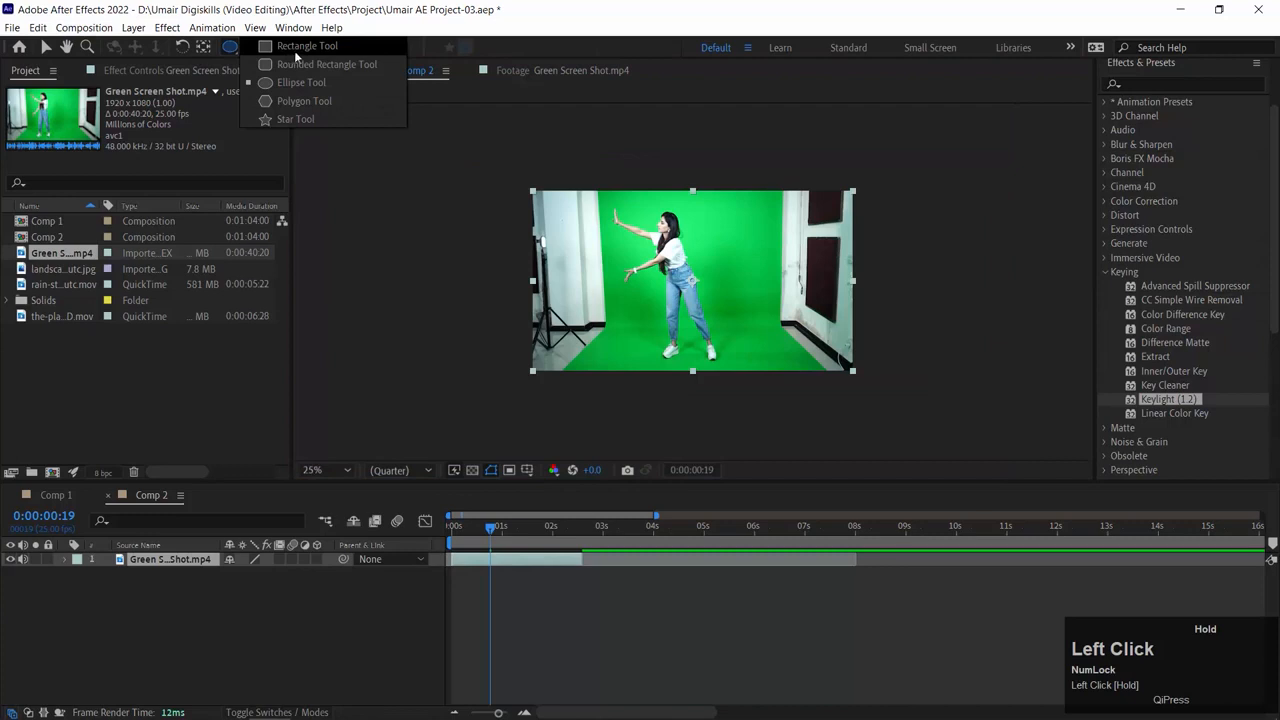
left_click(304, 46)
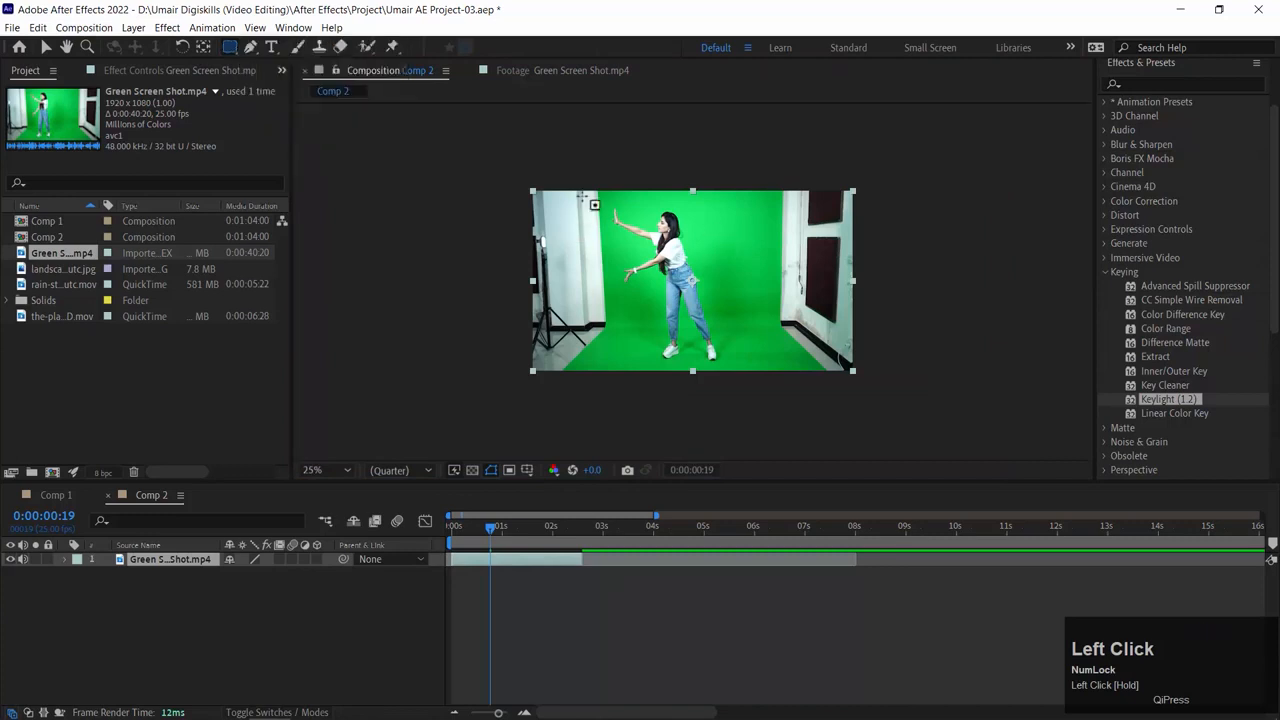
left_click_drag(603, 174, 775, 374)
Step: Move the mask's left edge slightly inward to exclude the white wall, and check the masked footage up to 0:00:02:08
key("ctrl+equal")
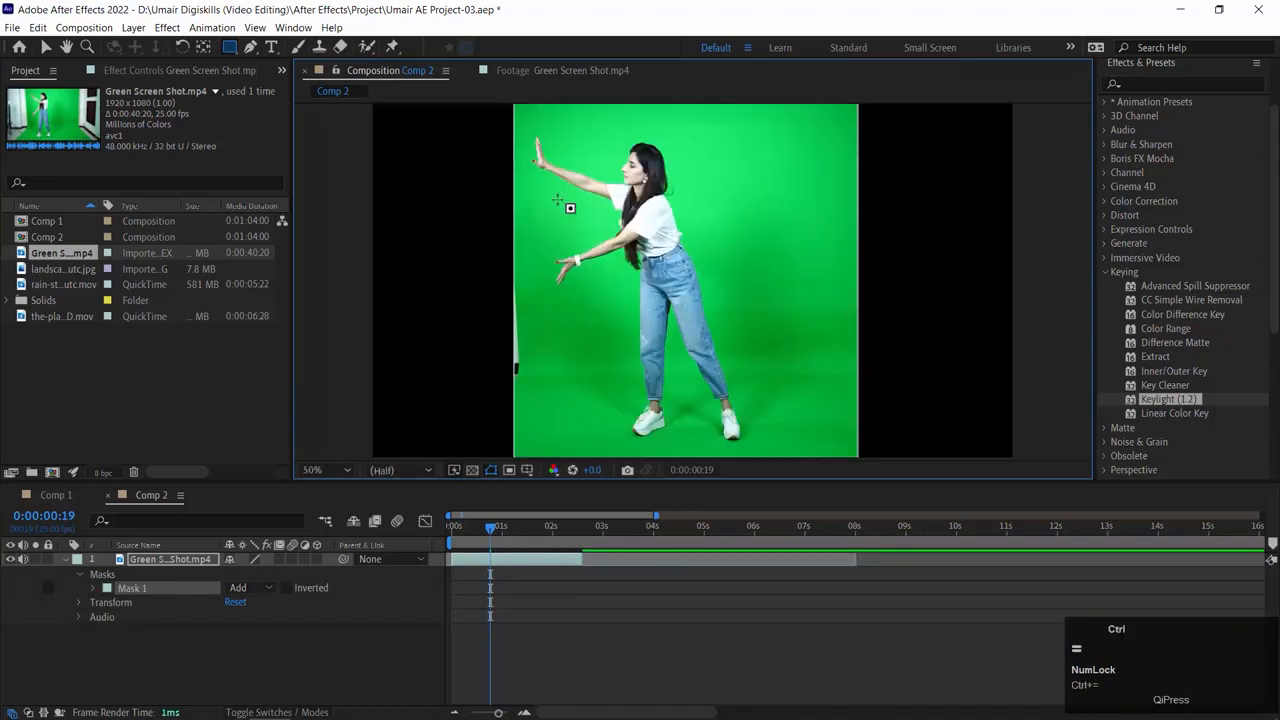
key("ctrl+minus")
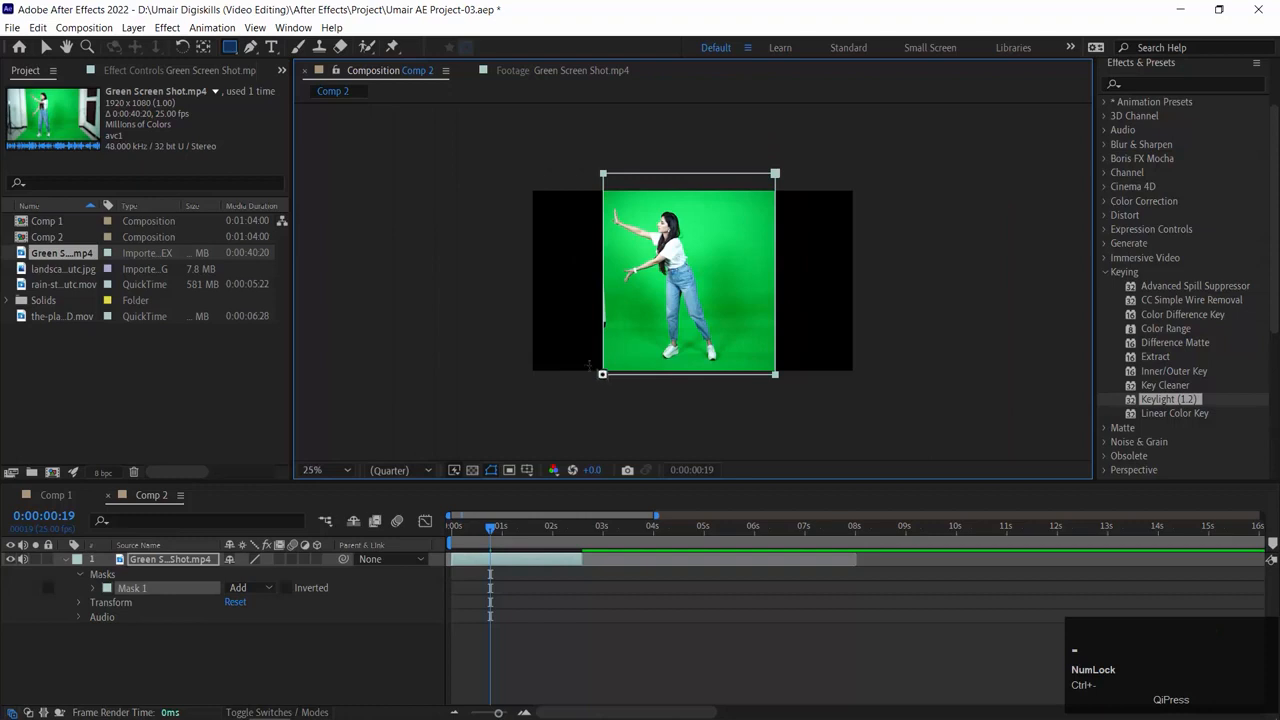
key("v")
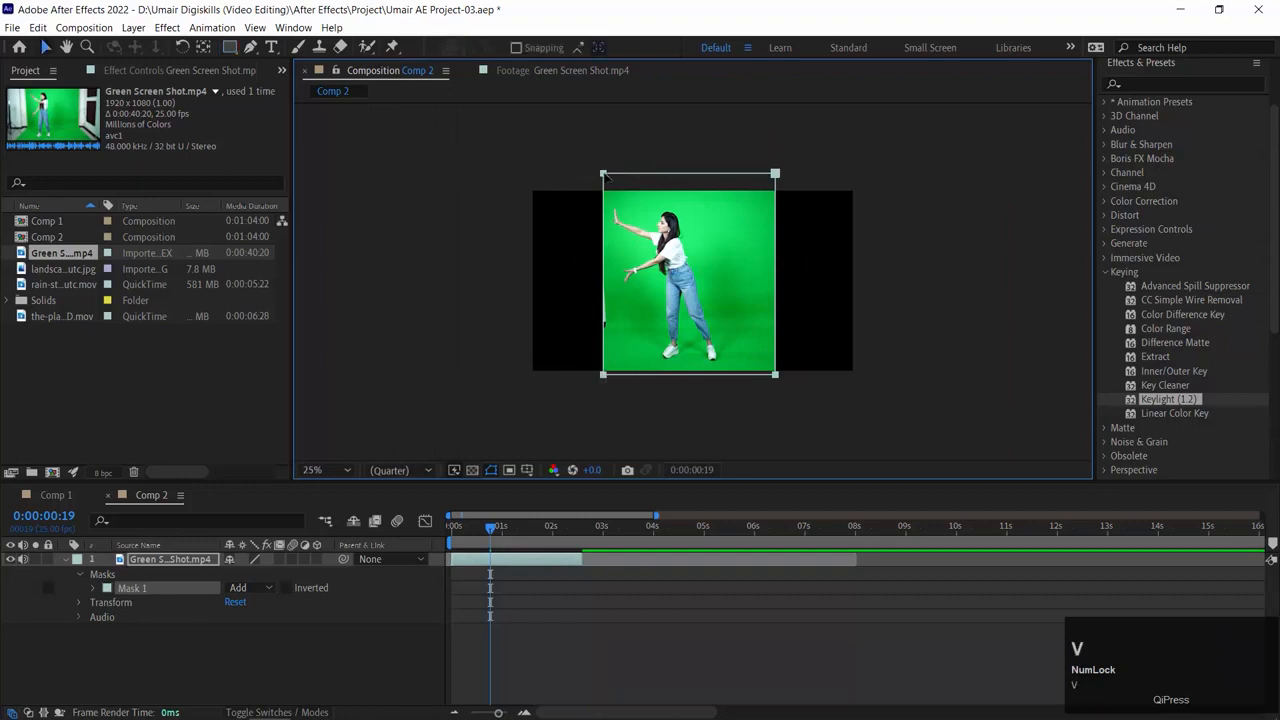
left_click(593, 266)
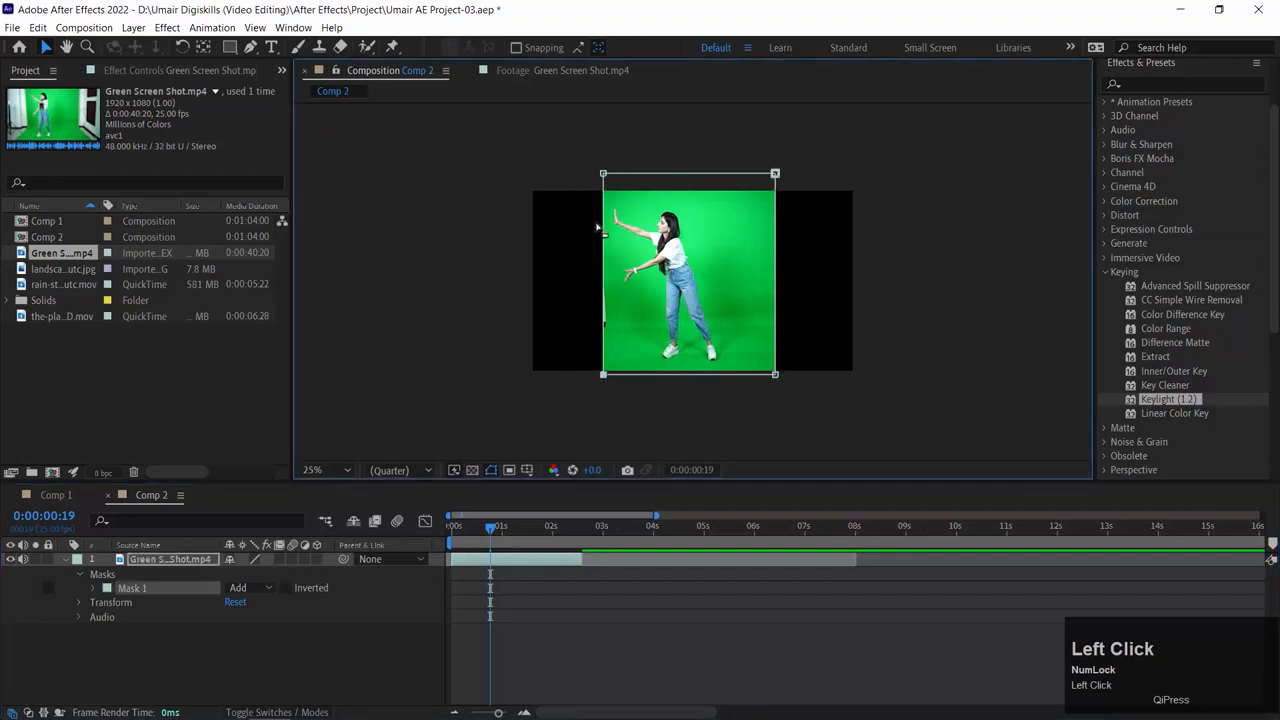
left_click_drag(603, 176, 609, 177)
key(".")
left_click_drag(466, 527, 569, 527)
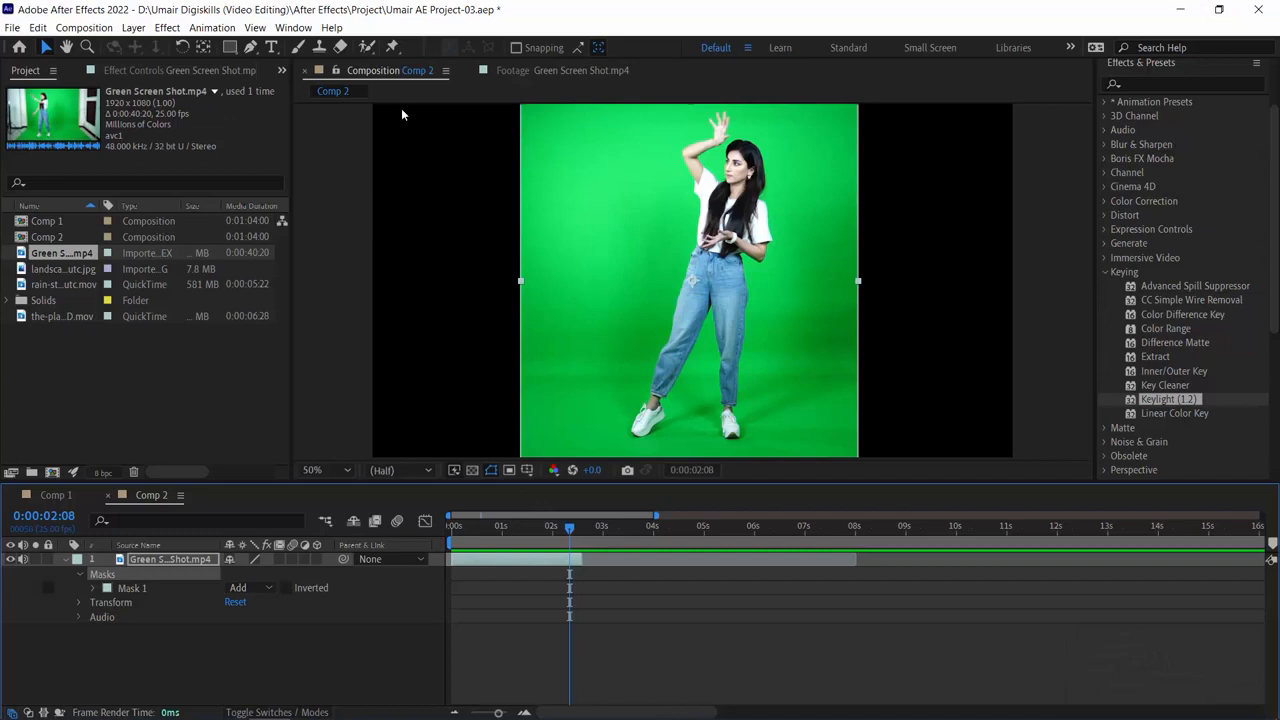
Step: Apply Keylight (1.2) to the Green Screen Shot.mp4 layer and sample the green backdrop beside the woman's feet as Screen Colour
double_click(1160, 399)
double_click(1158, 400)
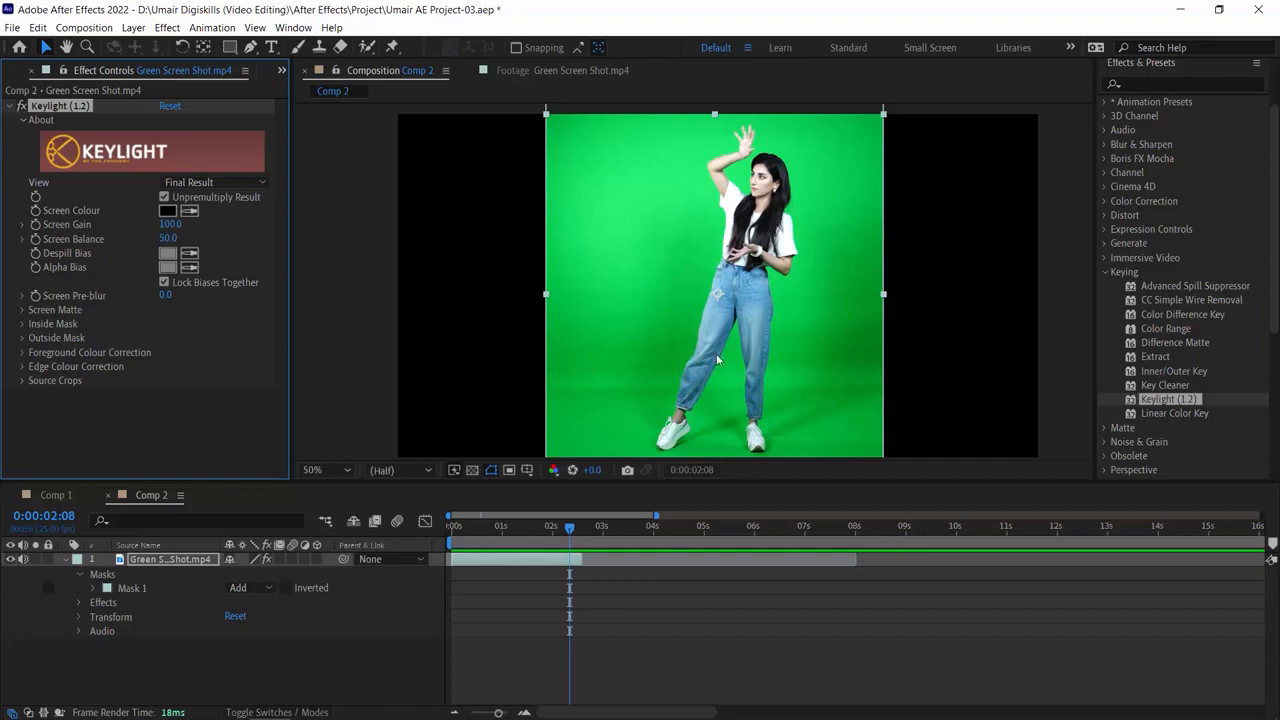
left_click(188, 212)
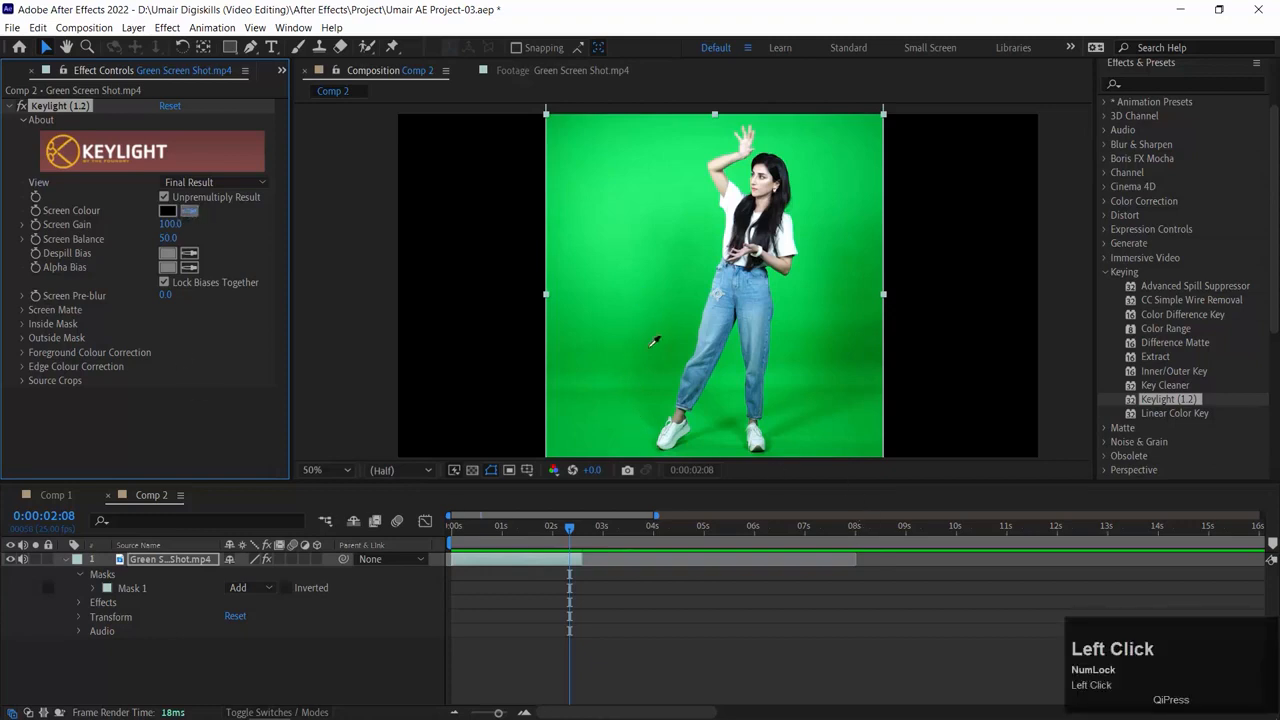
left_click(659, 396)
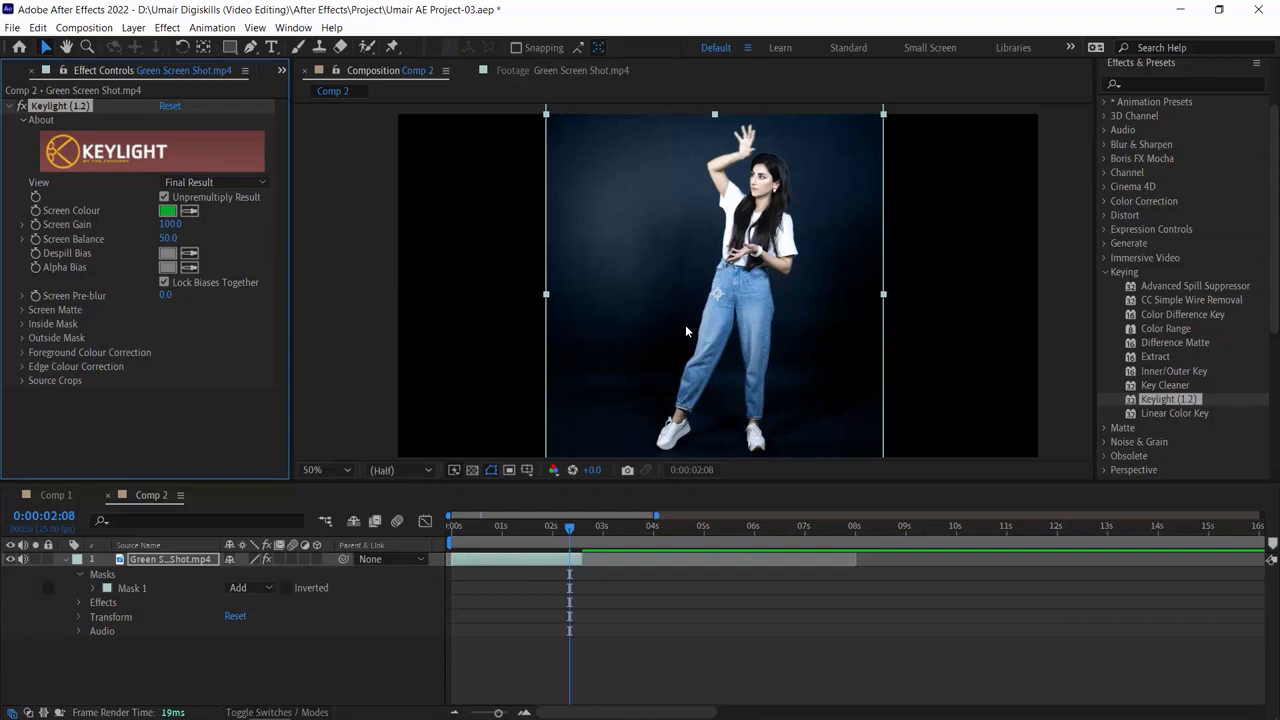
Step: Create a red solid in Comp 2 and place it beneath the Green Screen Shot.mp4 layer
right_click(184, 679)
mouse_move(300, 499)
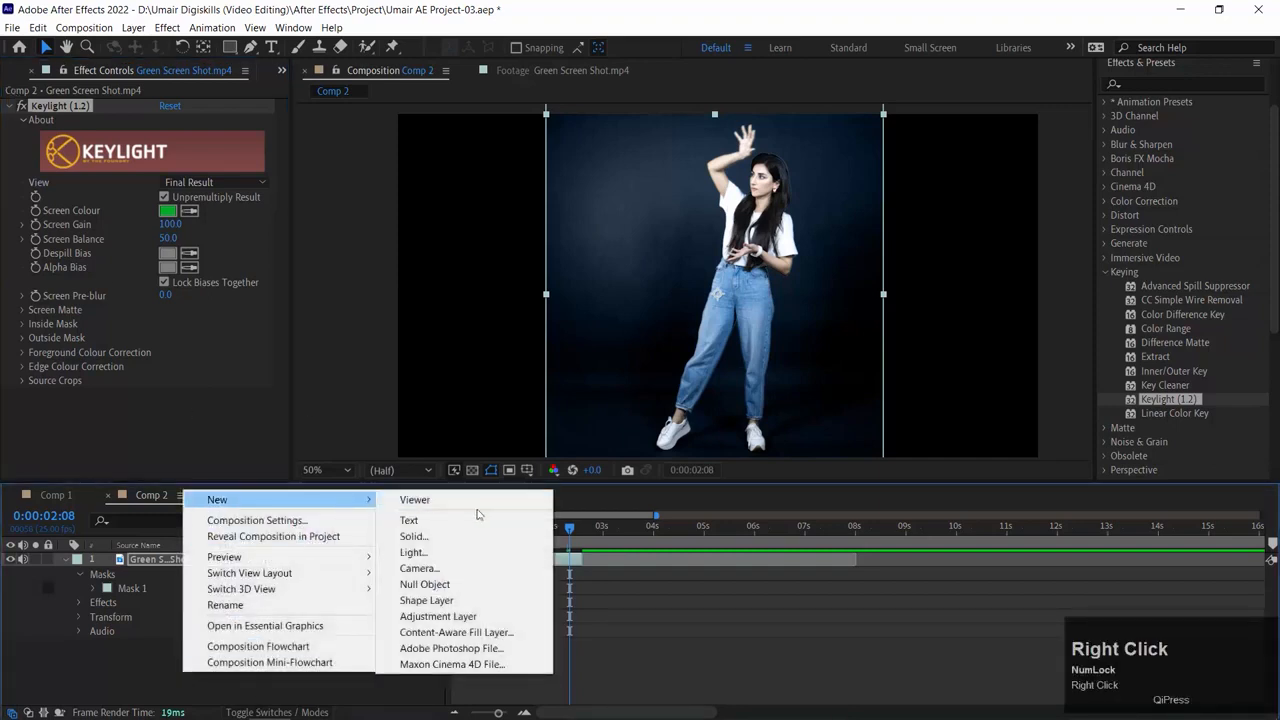
left_click(413, 536)
left_click(700, 515)
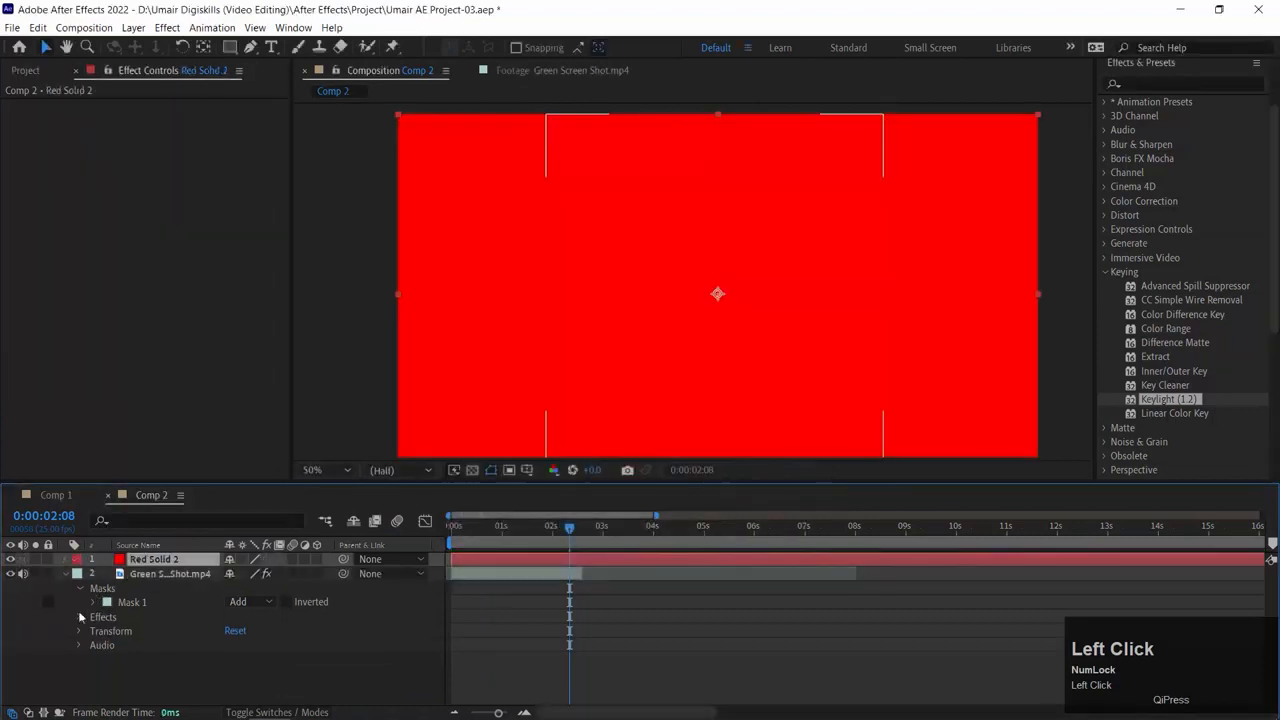
left_click_drag(128, 560, 130, 648)
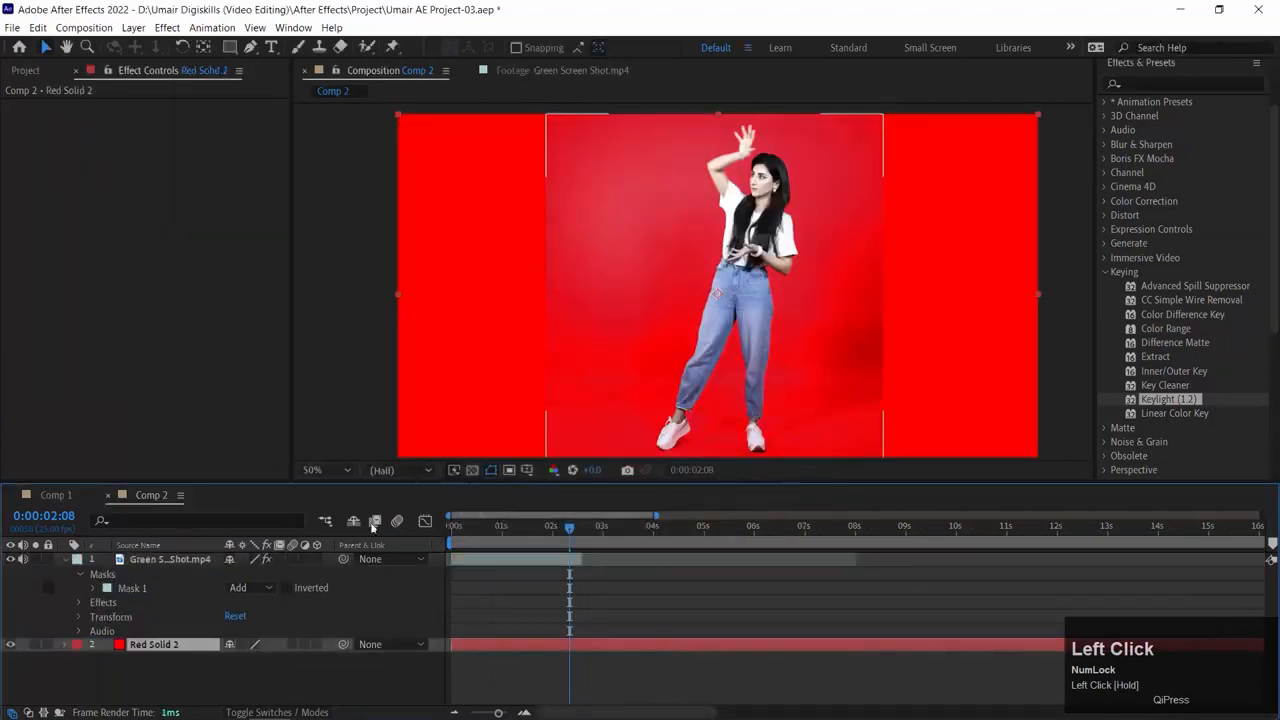
Step: Check the key against the red solid while scrubbing back to 0:00:01:05, and hide the solid
left_click_drag(569, 529, 524, 531)
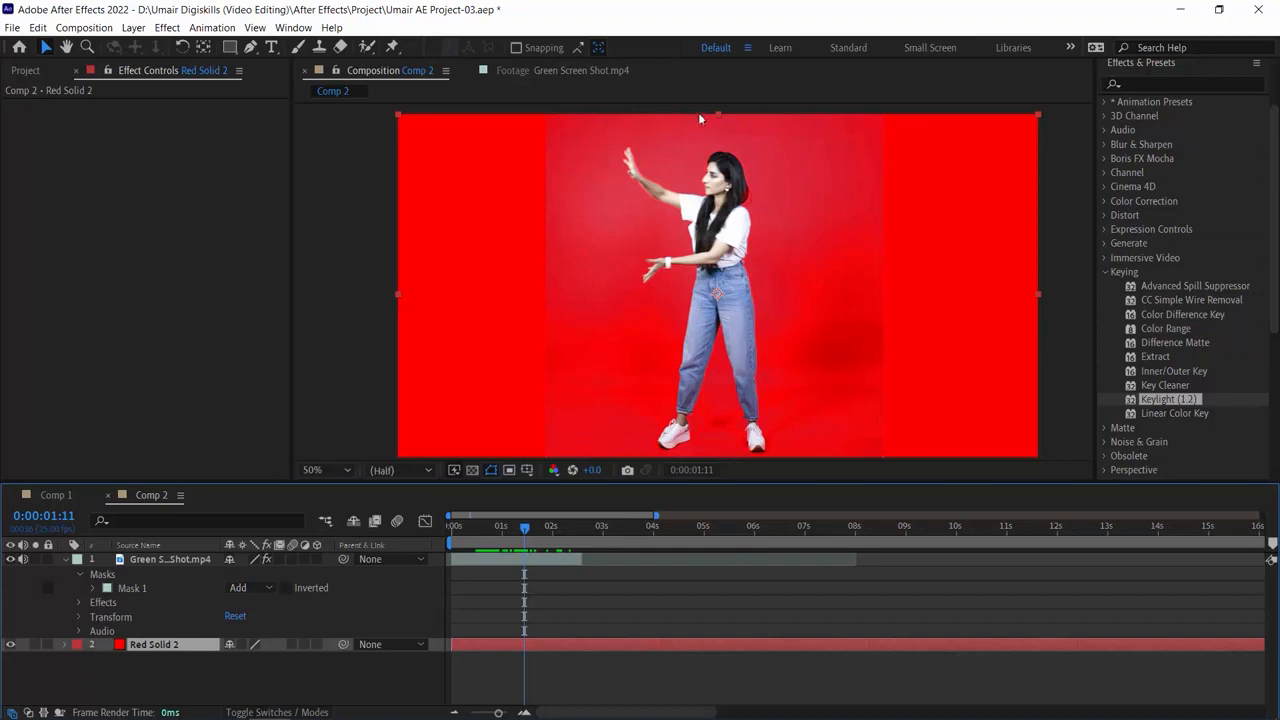
mouse_move(519, 531)
left_mouse_down()
mouse_move(495, 531)
mouse_move(512, 531)
left_mouse_up()
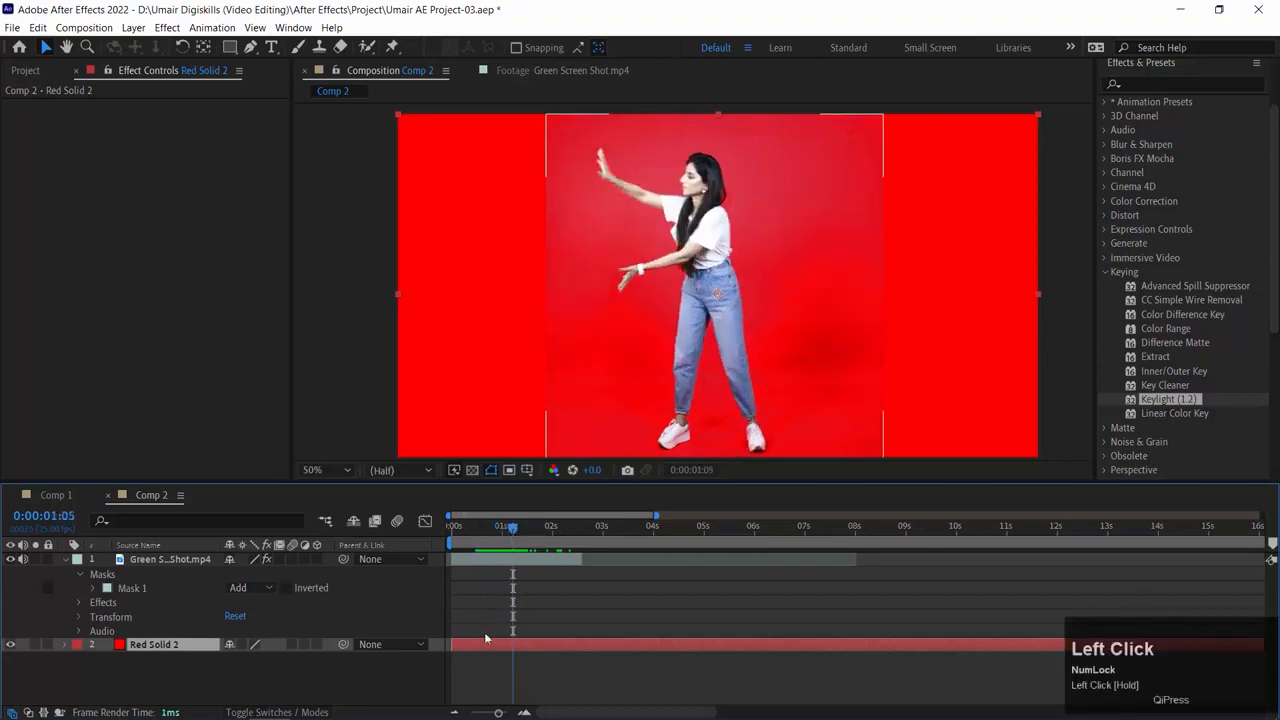
left_click(10, 646)
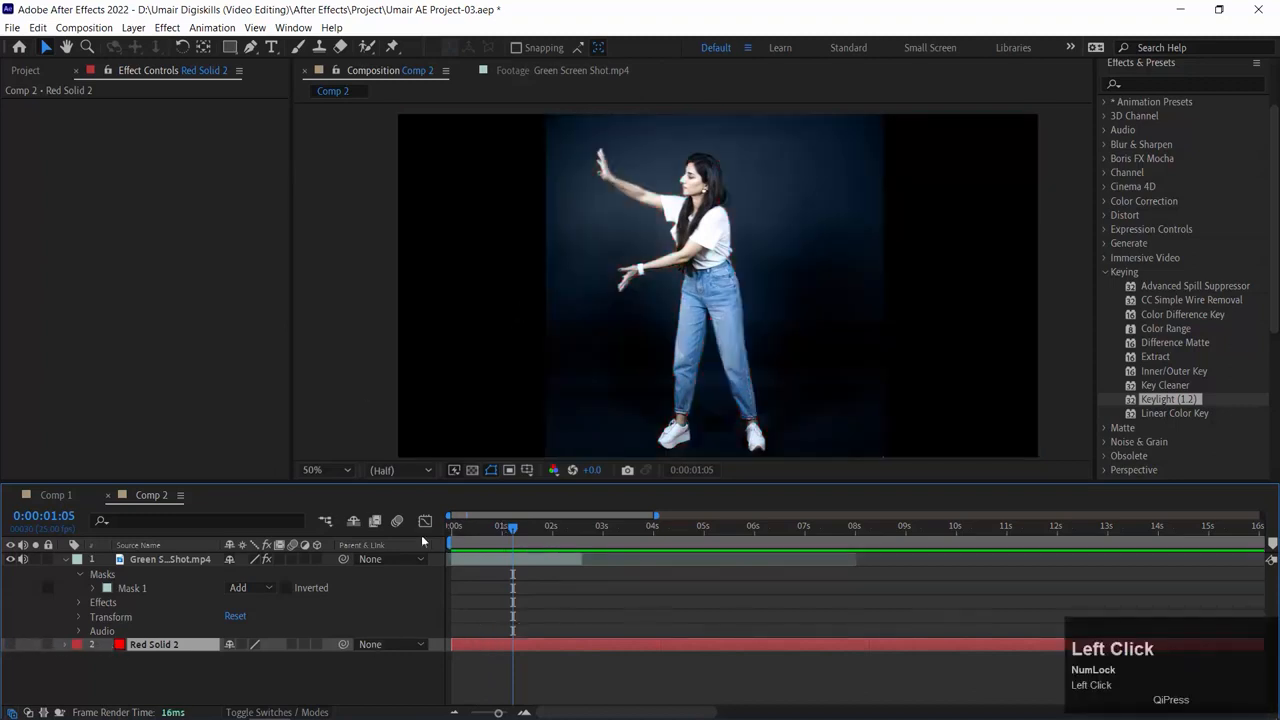
Step: Set the Keylight view of the Green Screen Shot.mp4 layer to Screen Matte and its Screen Gain to 105
left_click(144, 561)
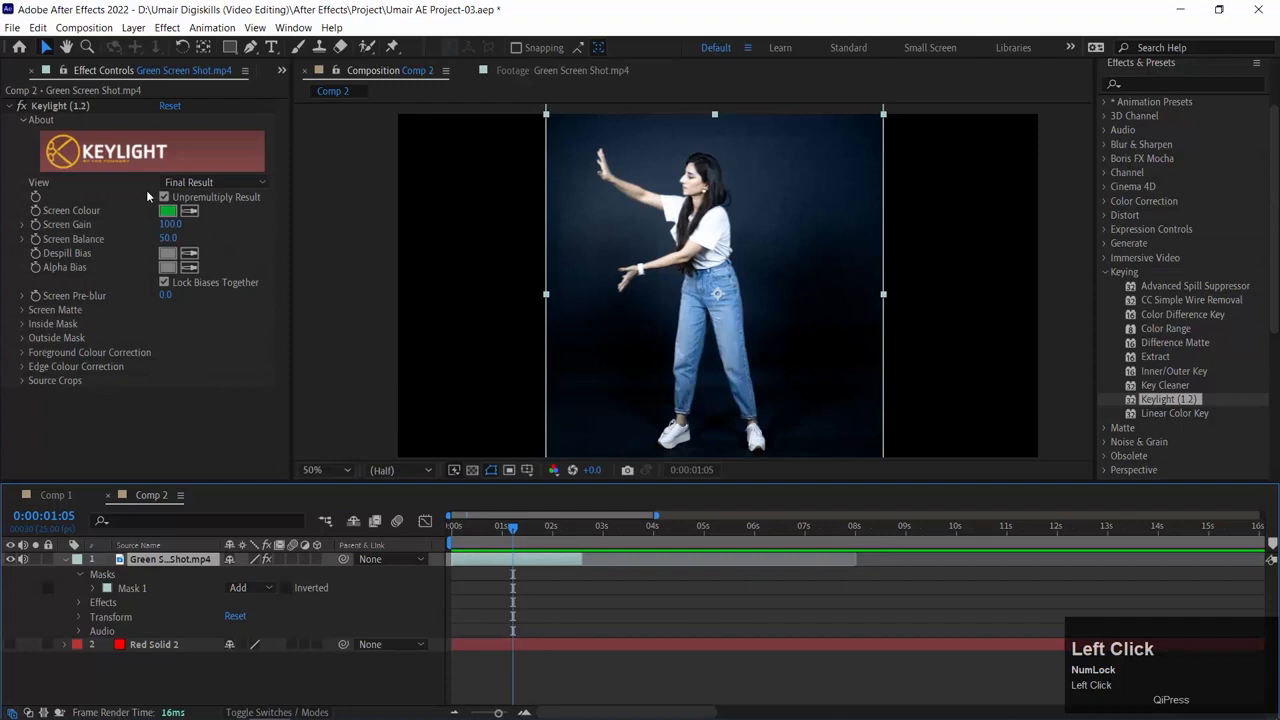
left_click(230, 185)
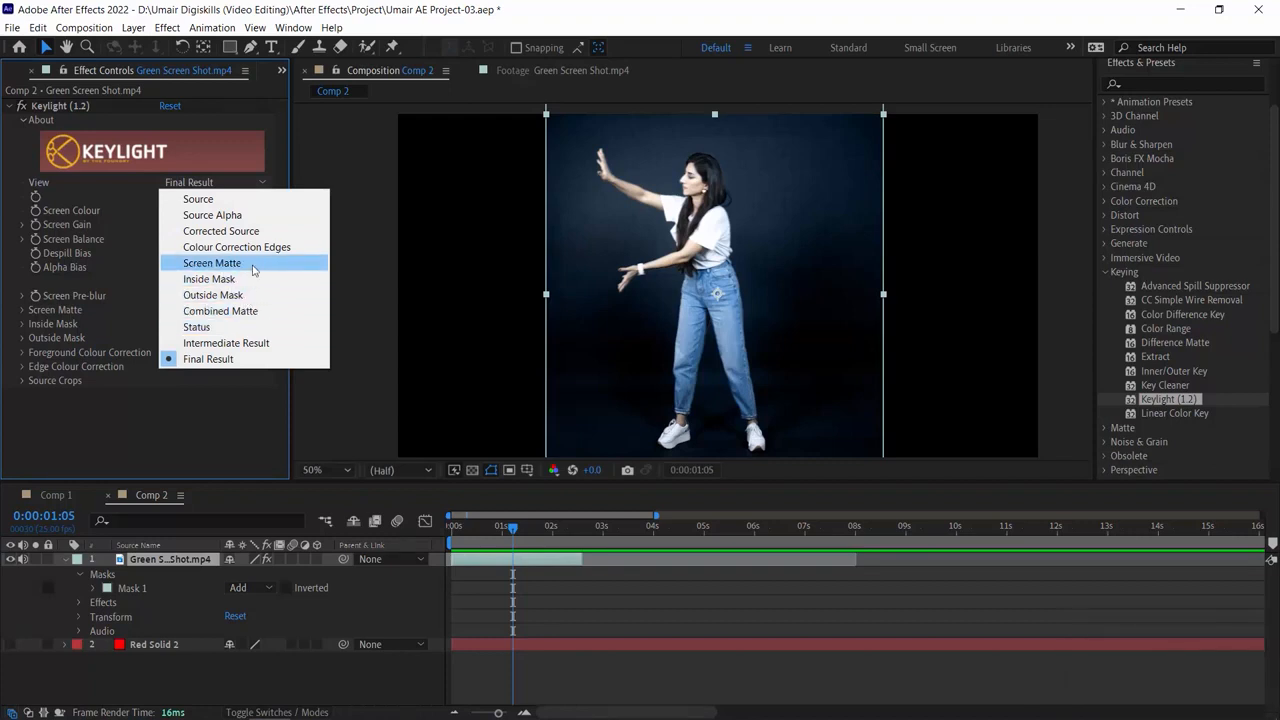
left_click(212, 263)
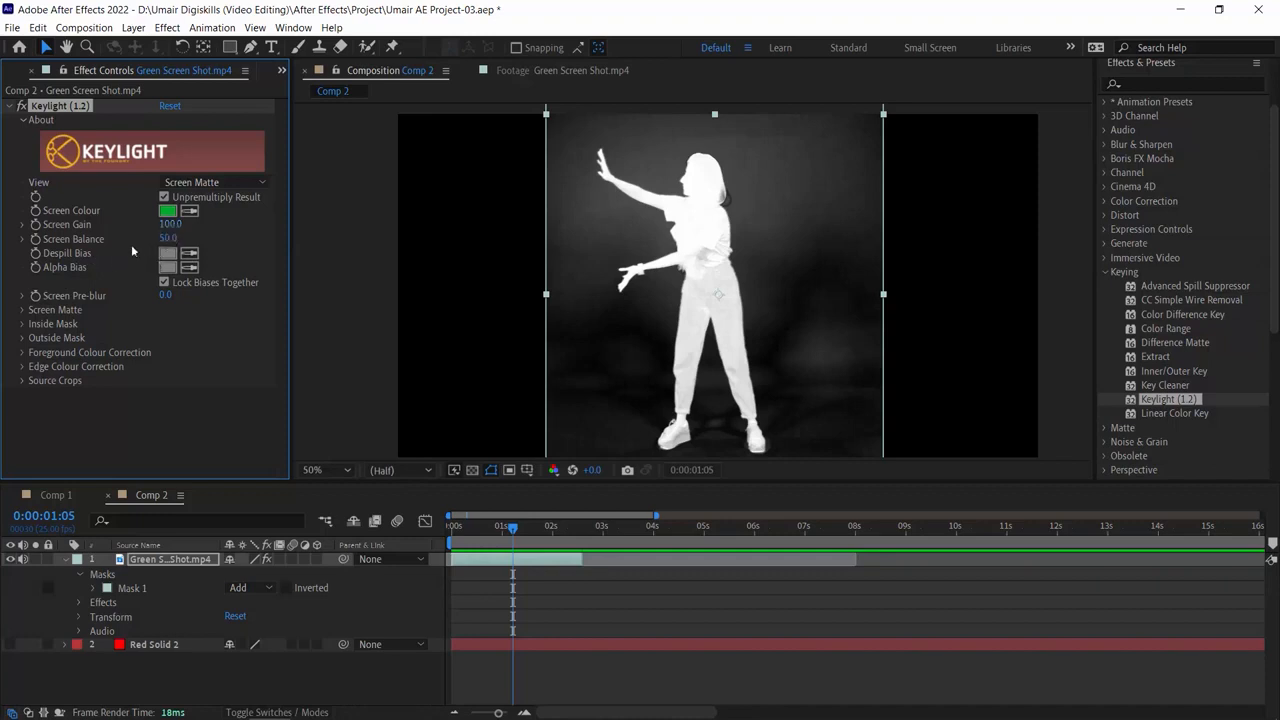
mouse_move(168, 224)
left_mouse_down()
mouse_move(133, 224)
mouse_move(148, 224)
left_mouse_up()
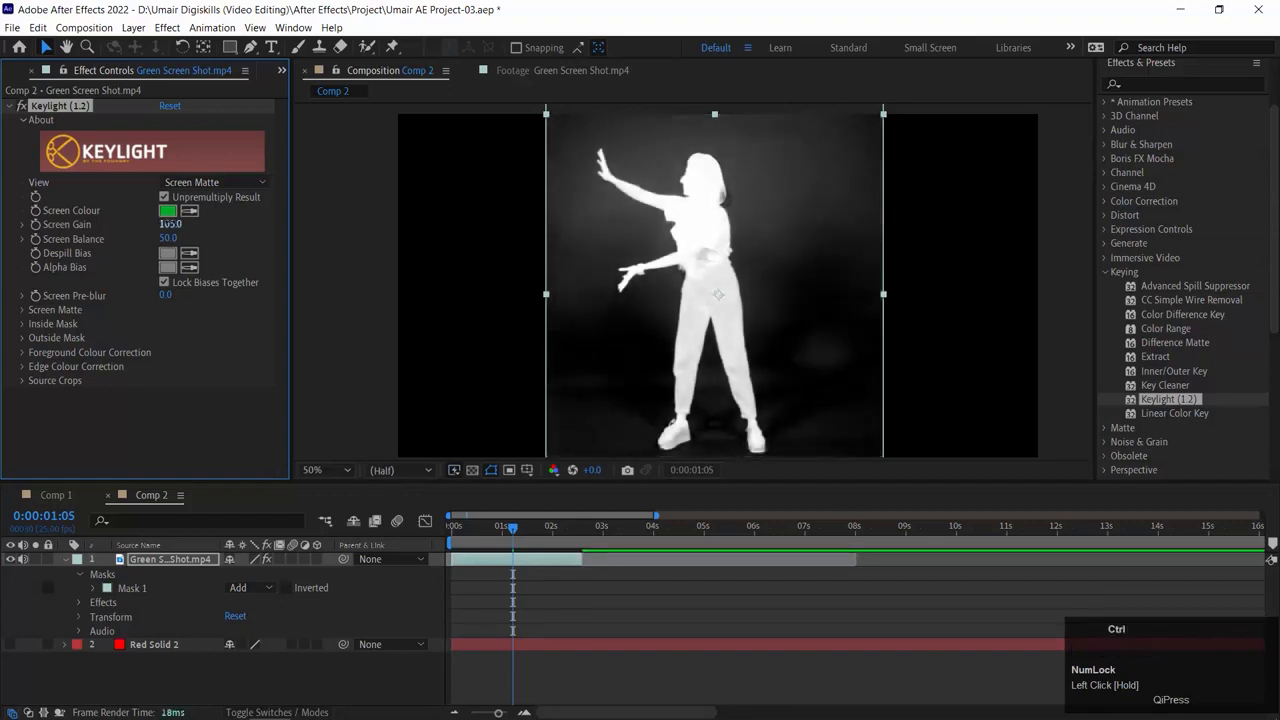
Step: Undo the last Screen Gain change, then try lowering Screen Balance to about 4 and undo that as well
key("ctrl+z")
left_click_drag(170, 241, 128, 237)
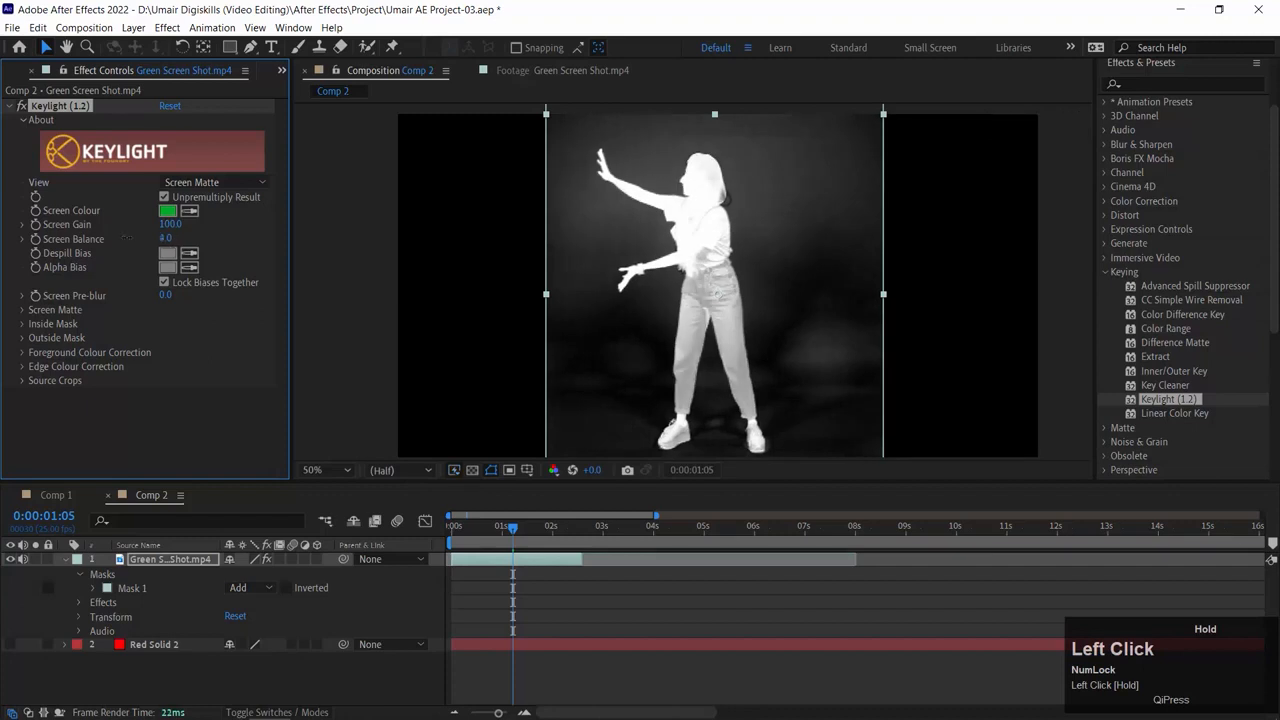
key("ctrl+z")
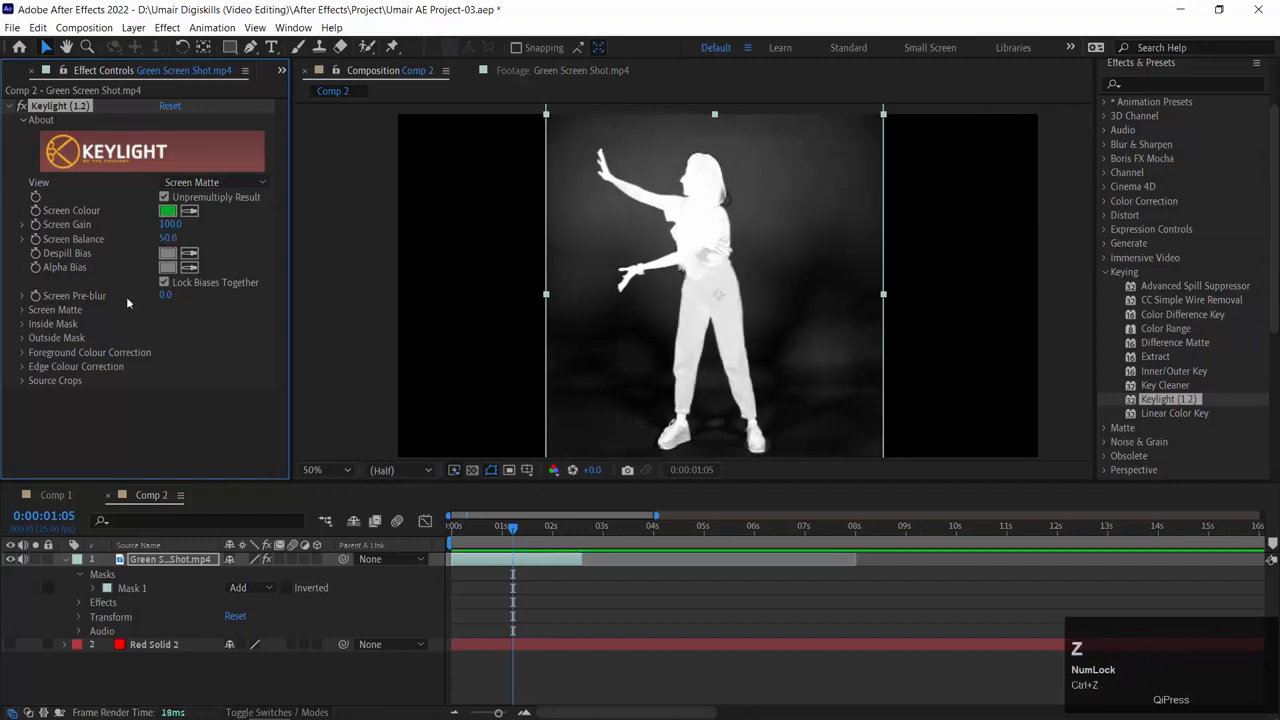
Step: Raise Clip Black to 26 in Keylight's Screen Matte settings to darken the grey backdrop
left_click(24, 312)
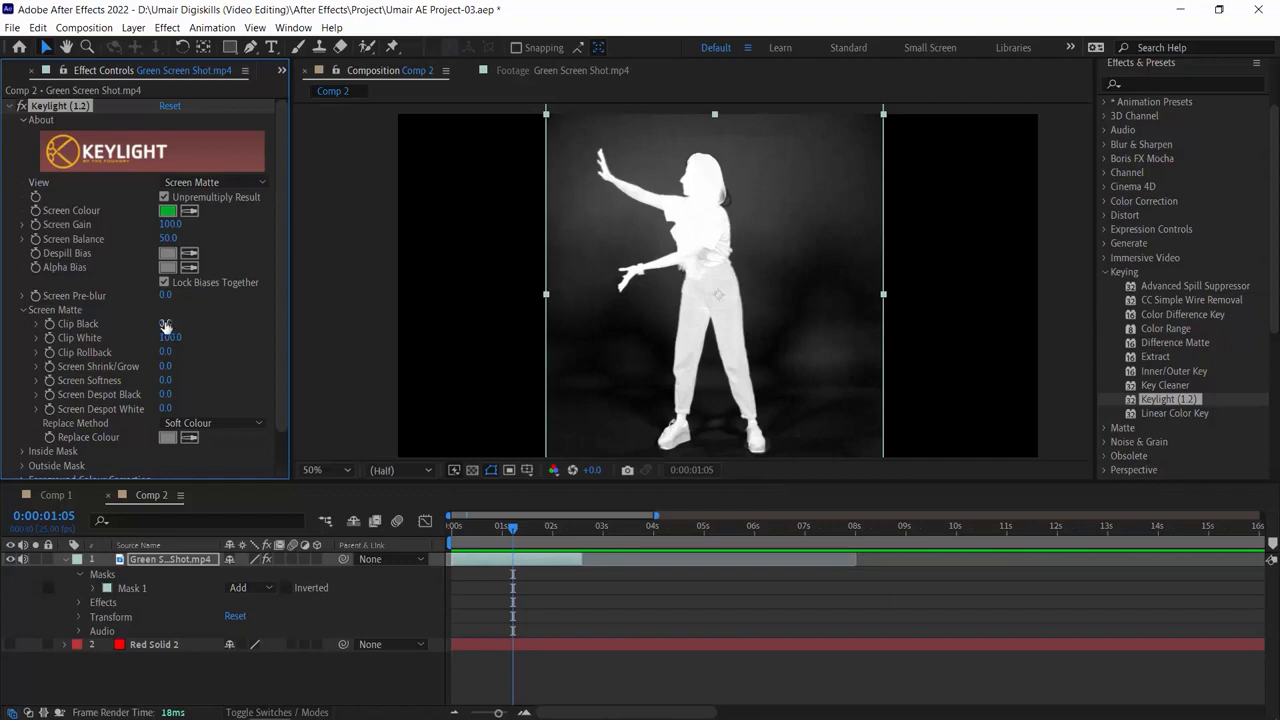
mouse_move(165, 324)
left_mouse_down()
mouse_move(196, 323)
mouse_move(164, 323)
left_mouse_up()
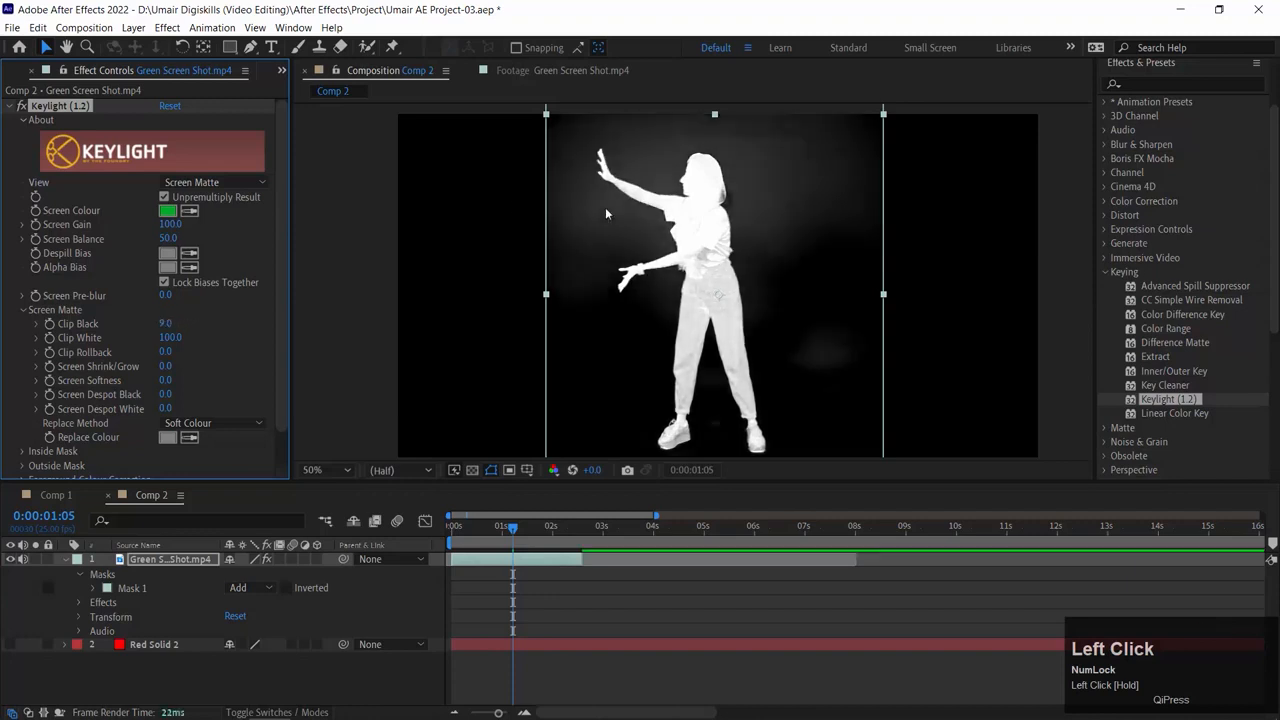
mouse_move(165, 324)
left_mouse_down()
mouse_move(178, 322)
mouse_move(163, 322)
left_mouse_up()
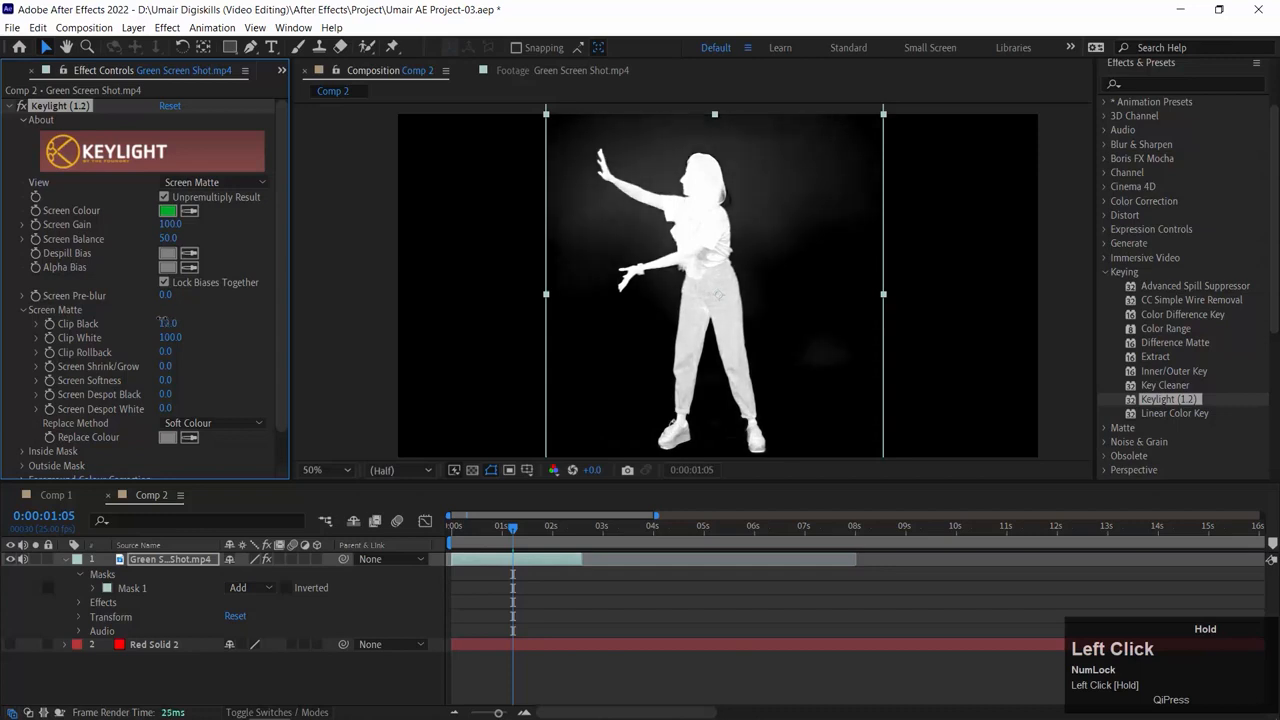
left_click_drag(166, 322, 170, 321)
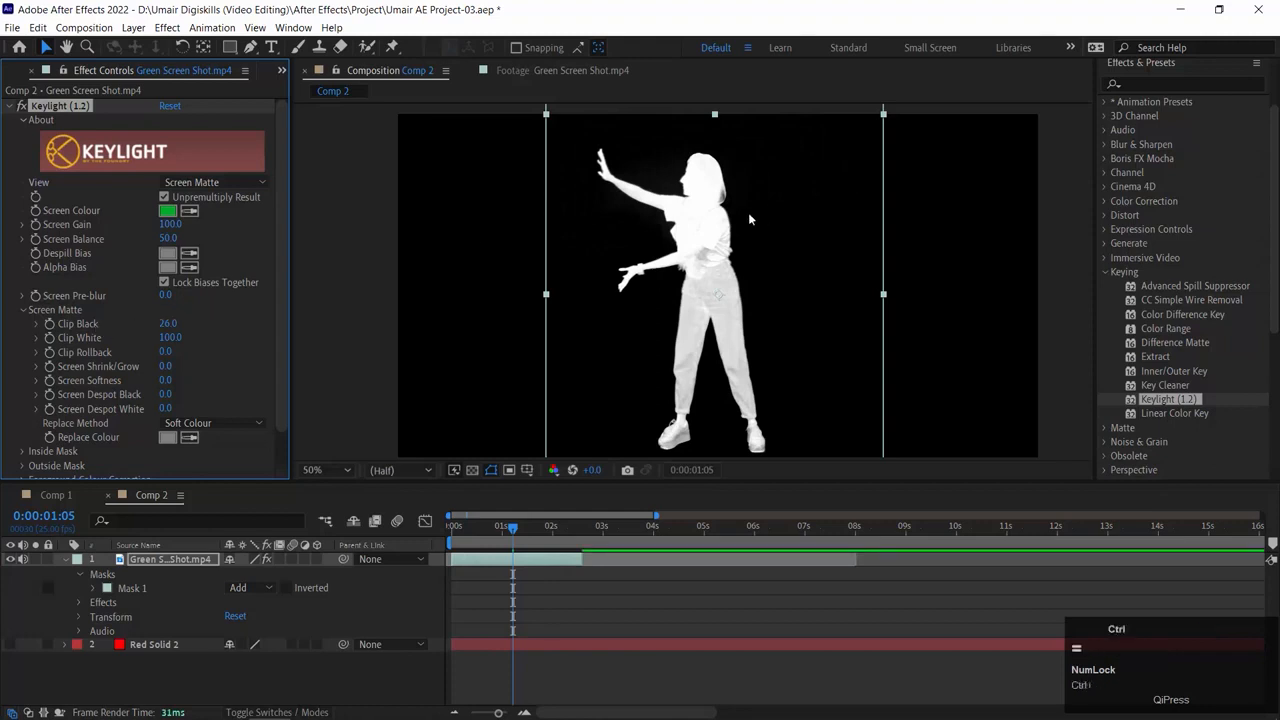
Step: Examine the screen matte around the woman's hands, head and torso up close at 0:00:00:20
key("ctrl+equal")
key("ctrl+equal")
left_click_drag(730, 217, 714, 571)
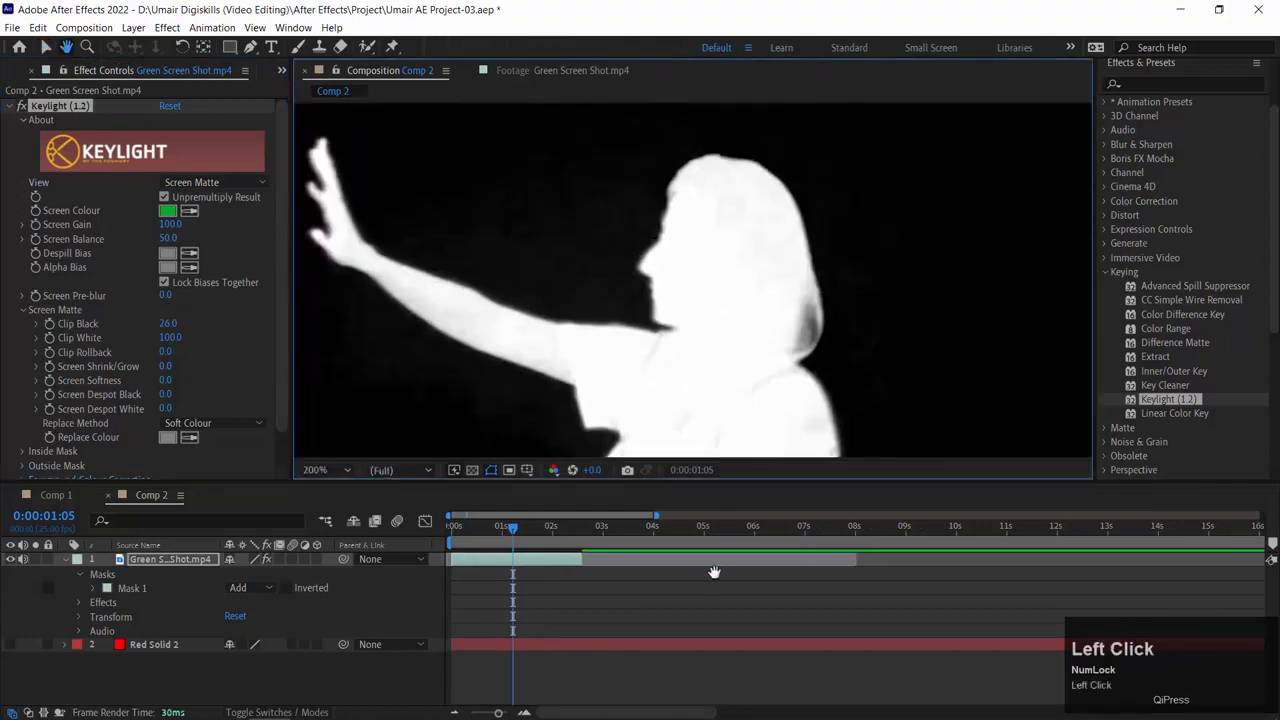
left_click_drag(777, 366, 793, 406)
left_click_drag(737, 360, 793, 344)
left_click_drag(511, 532, 491, 532)
left_click_drag(507, 267, 659, 231)
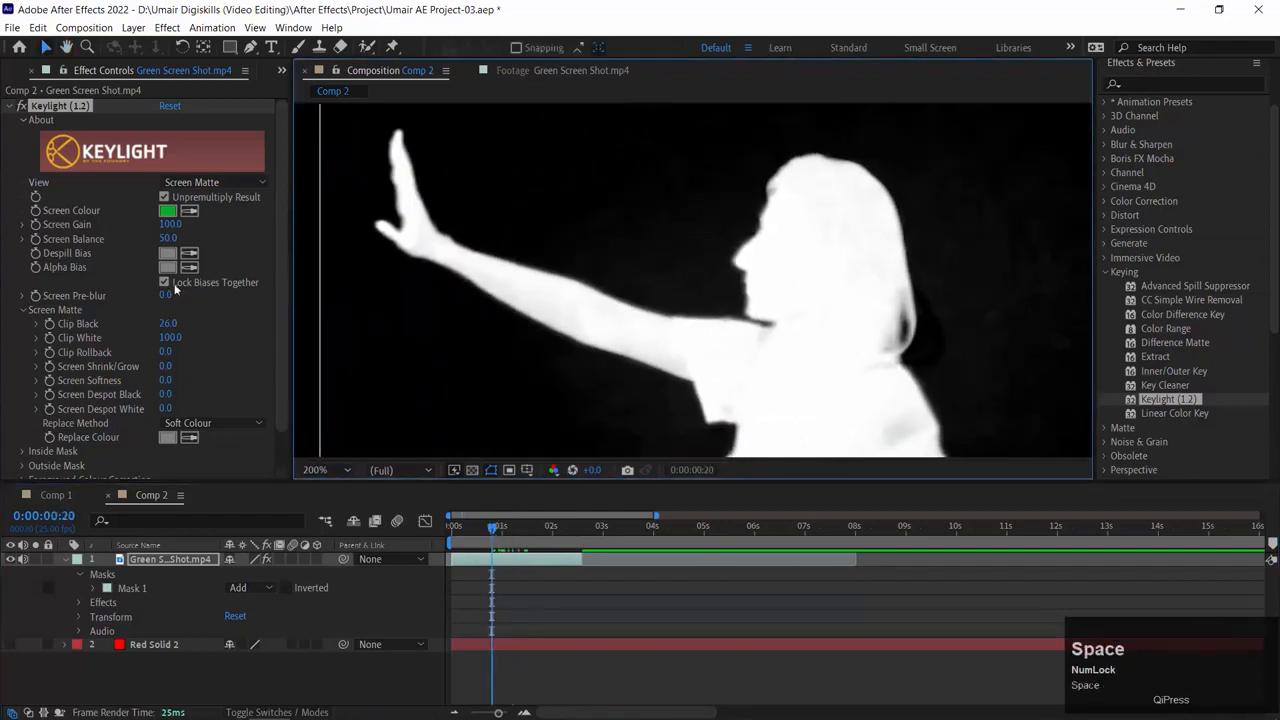
key("ctrl+z")
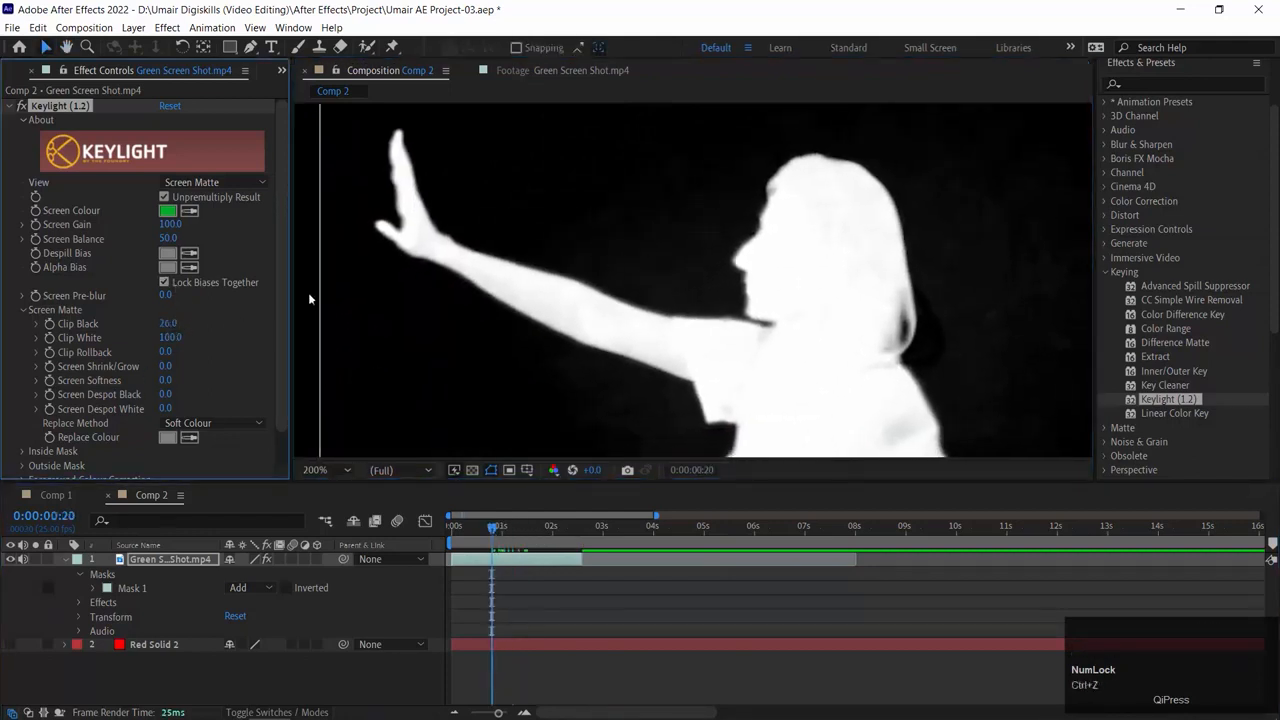
left_click(622, 231)
scroll(622, 230, "down", 1)
key("space")
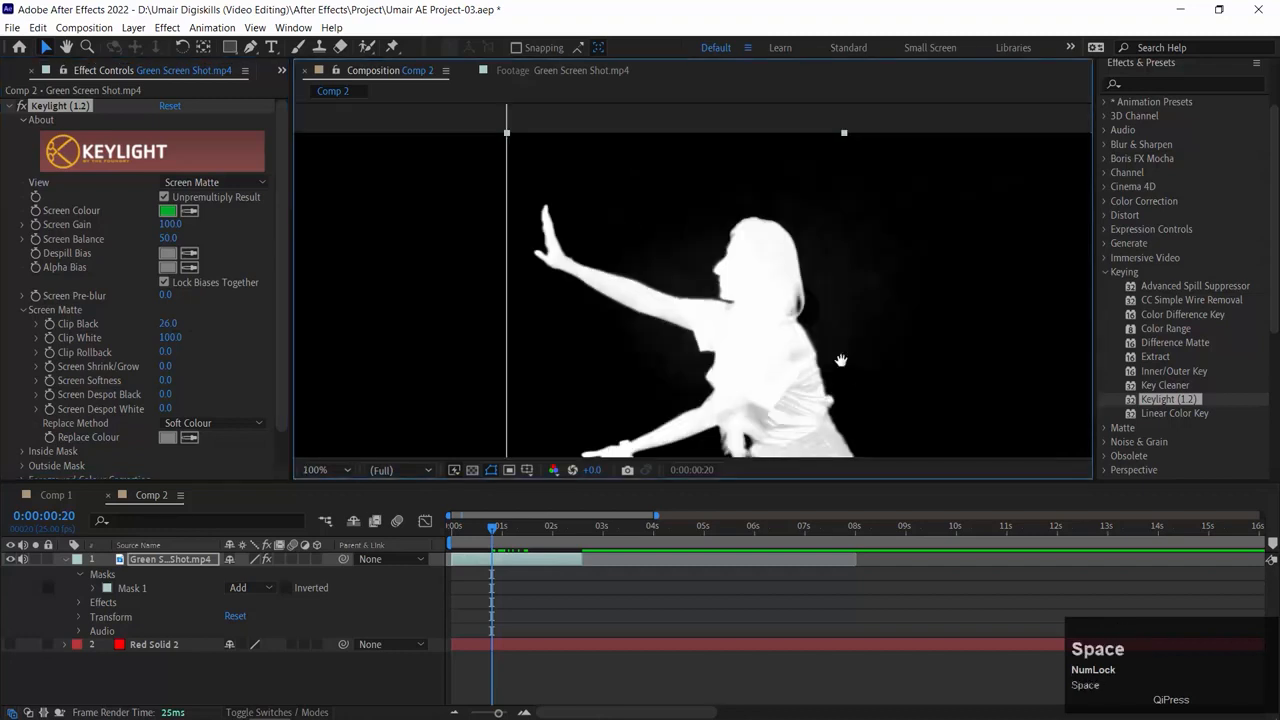
left_click_drag(840, 360, 775, 277)
key("ctrl+minus")
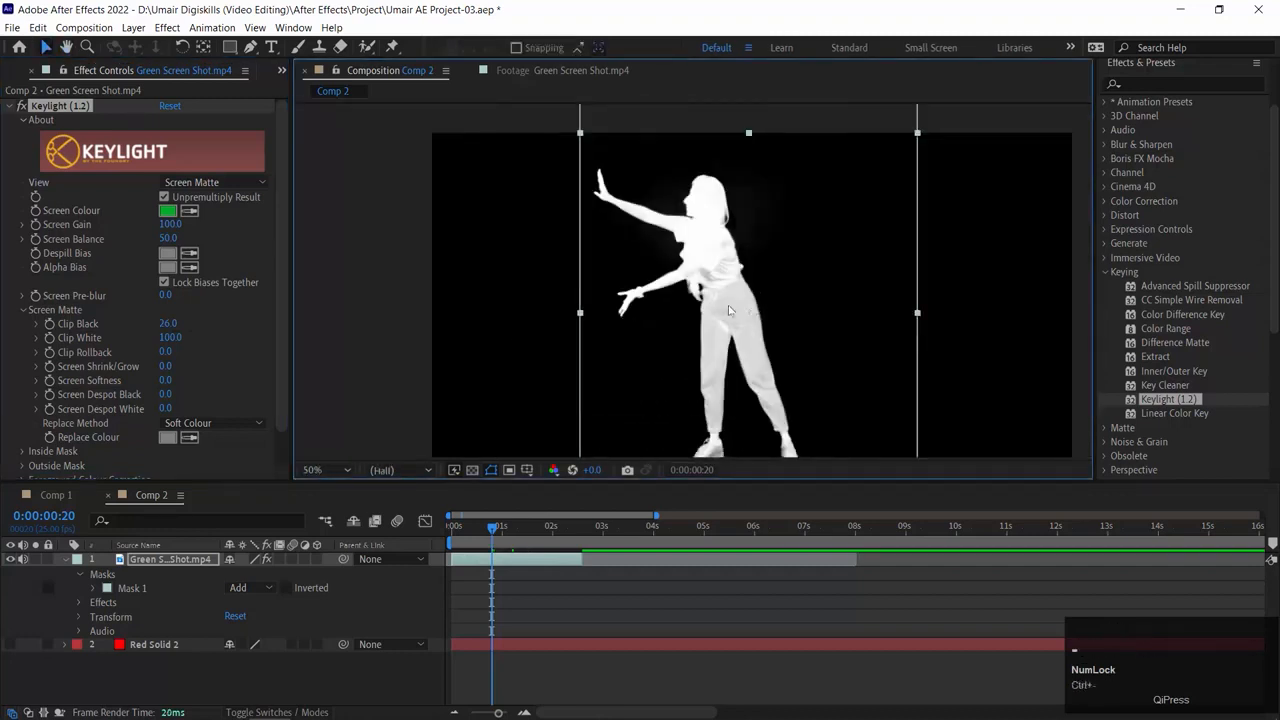
Step: Lower Clip White to 75 and compare the matte by undoing and redoing the change
left_click_drag(170, 337, 163, 337)
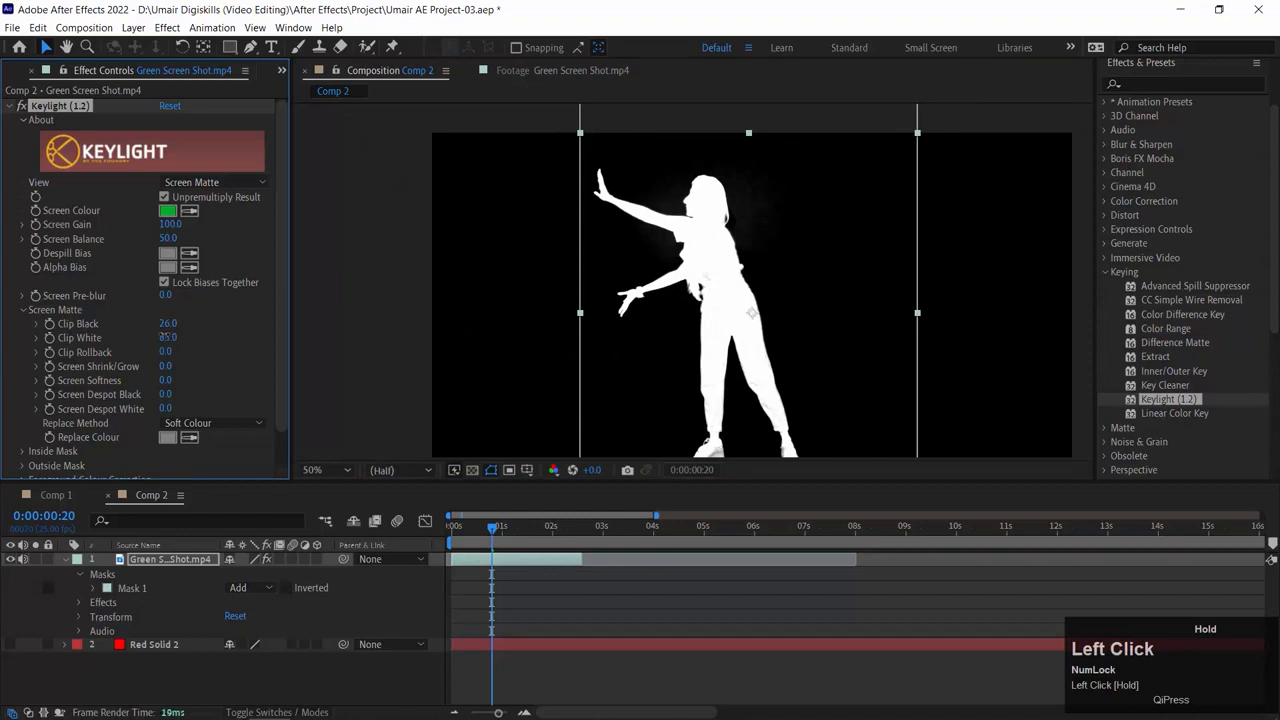
left_click_drag(163, 337, 158, 337)
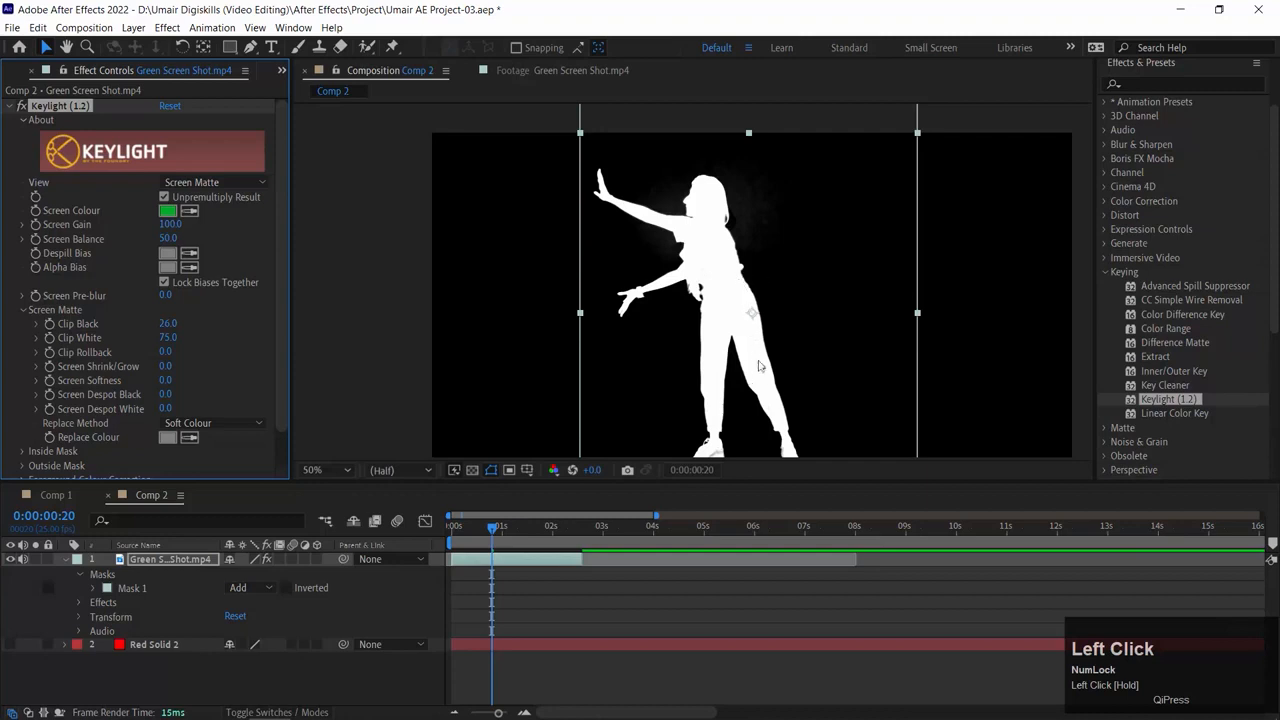
key("ctrl+z")
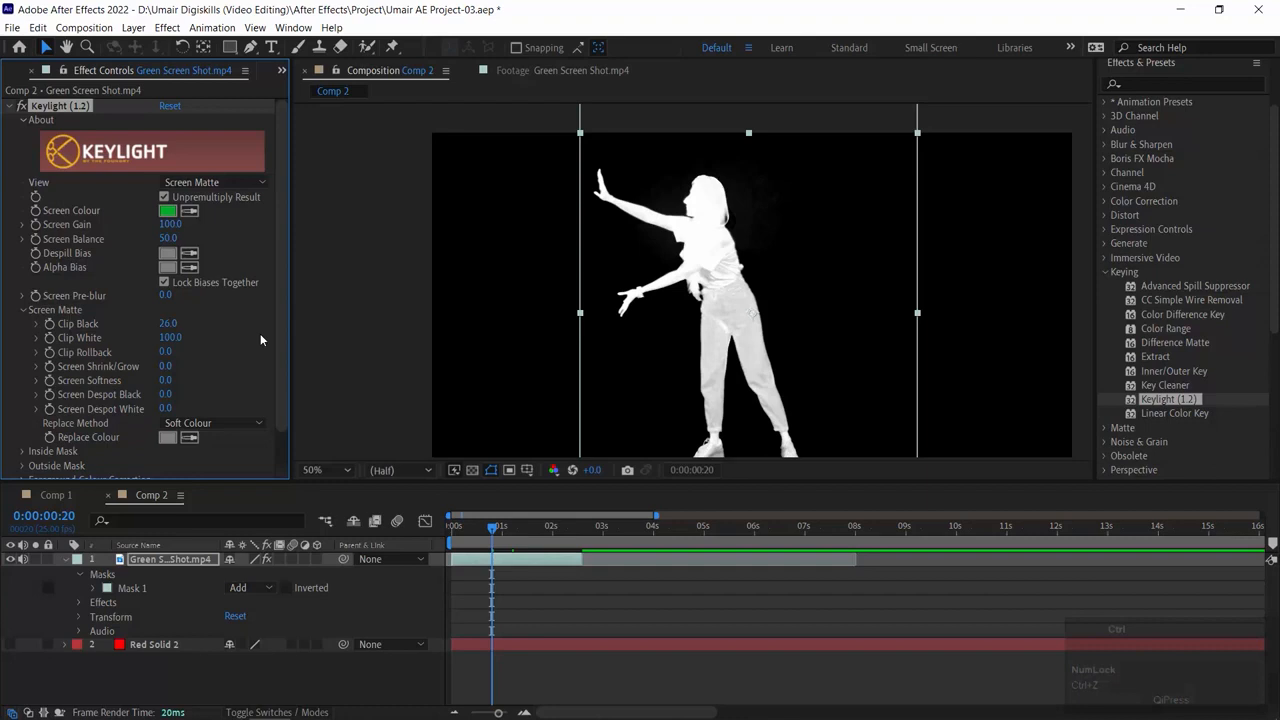
key("ctrl+shift+z")
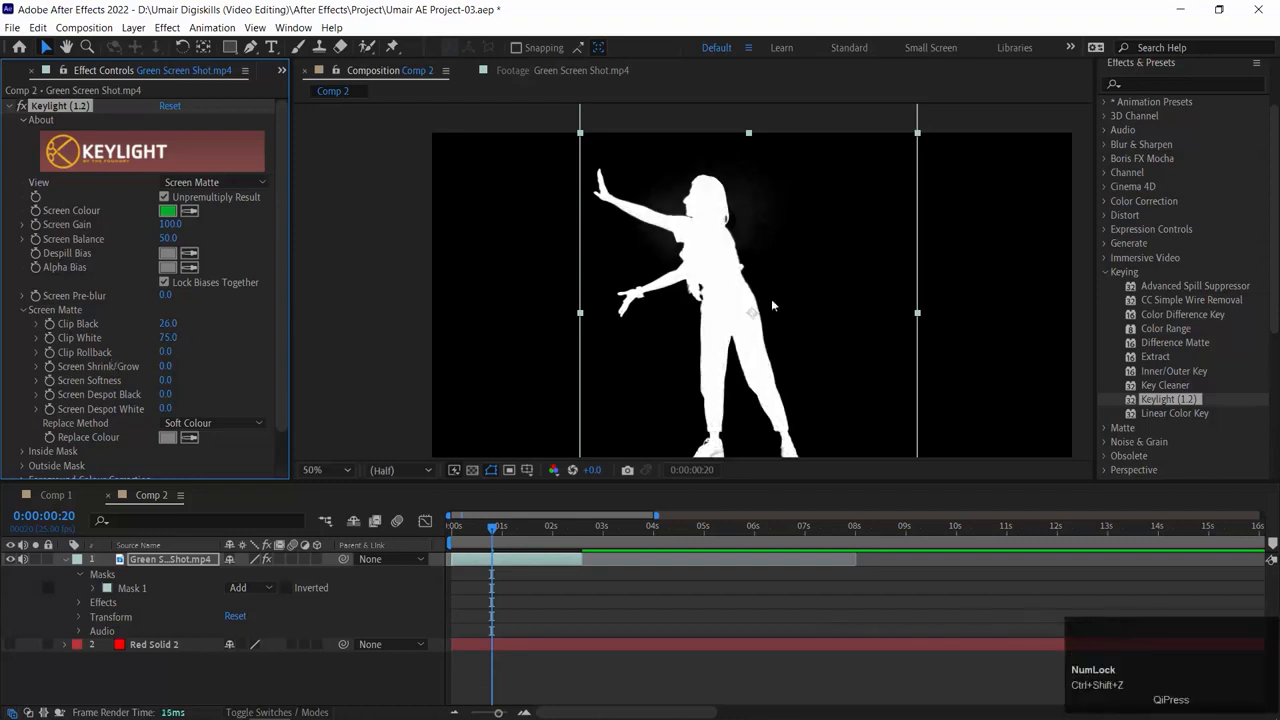
Step: Lower Clip White to 61 while inspecting the legs and shoes for remaining grey areas
key("space")
left_click_drag(792, 302, 754, 151)
key("ctrl+=")
key("ctrl+=")
key("space")
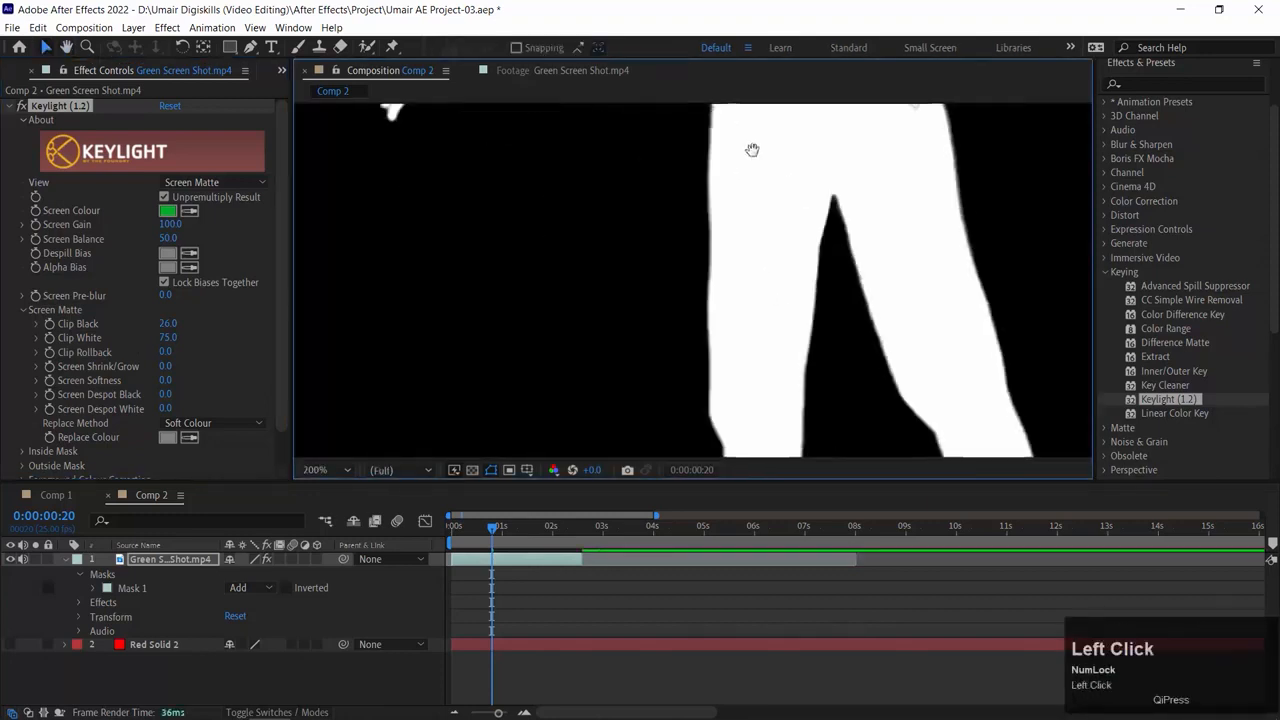
left_click_drag(794, 362, 774, 211)
left_click_drag(750, 268, 720, 138)
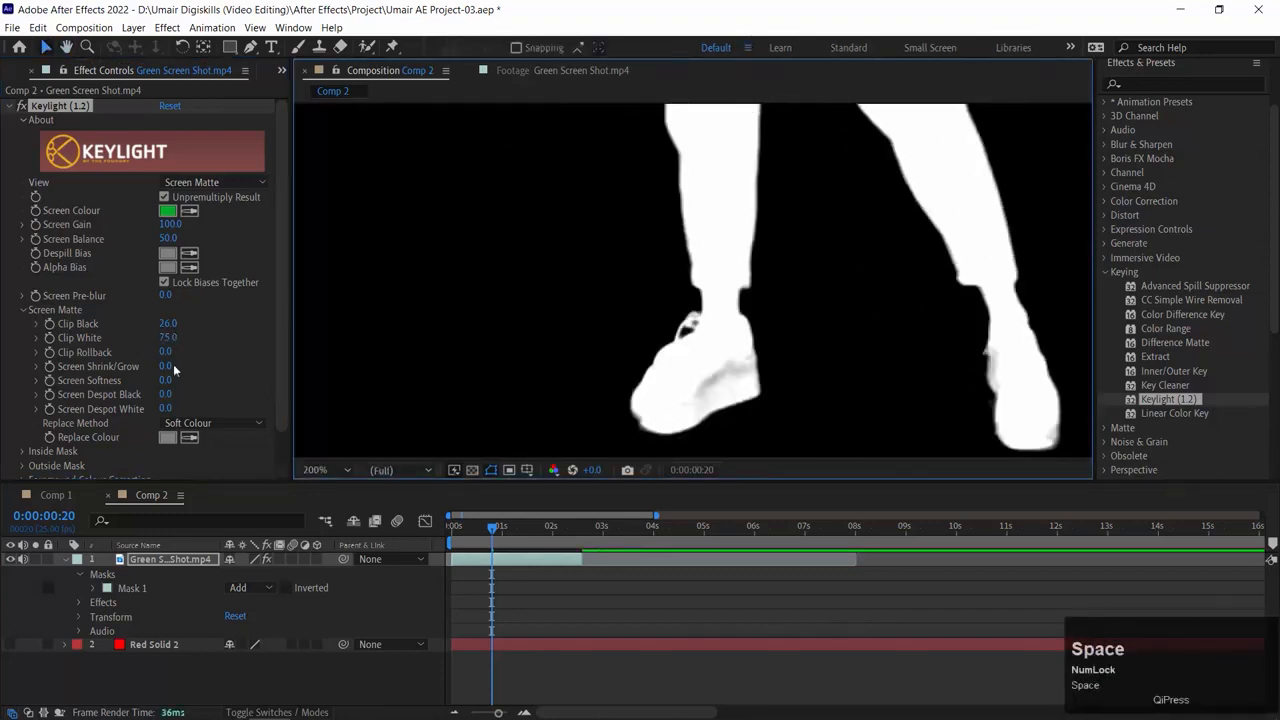
mouse_move(168, 337)
left_mouse_down()
mouse_move(160, 367)
mouse_move(174, 335)
left_mouse_up()
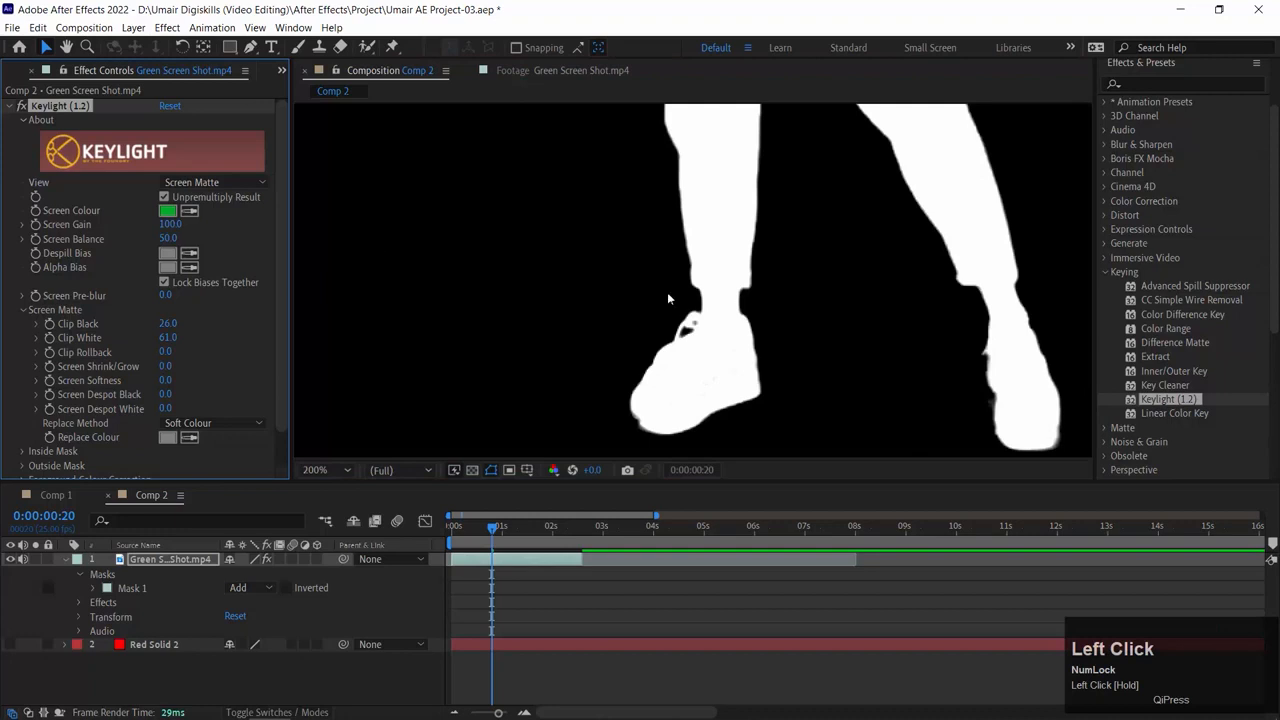
Step: Switch the Keylight view to Final Result and show the red solid beneath the footage
left_click(905, 264)
scroll(905, 264, "down", 1)
left_click_drag(729, 234, 736, 470)
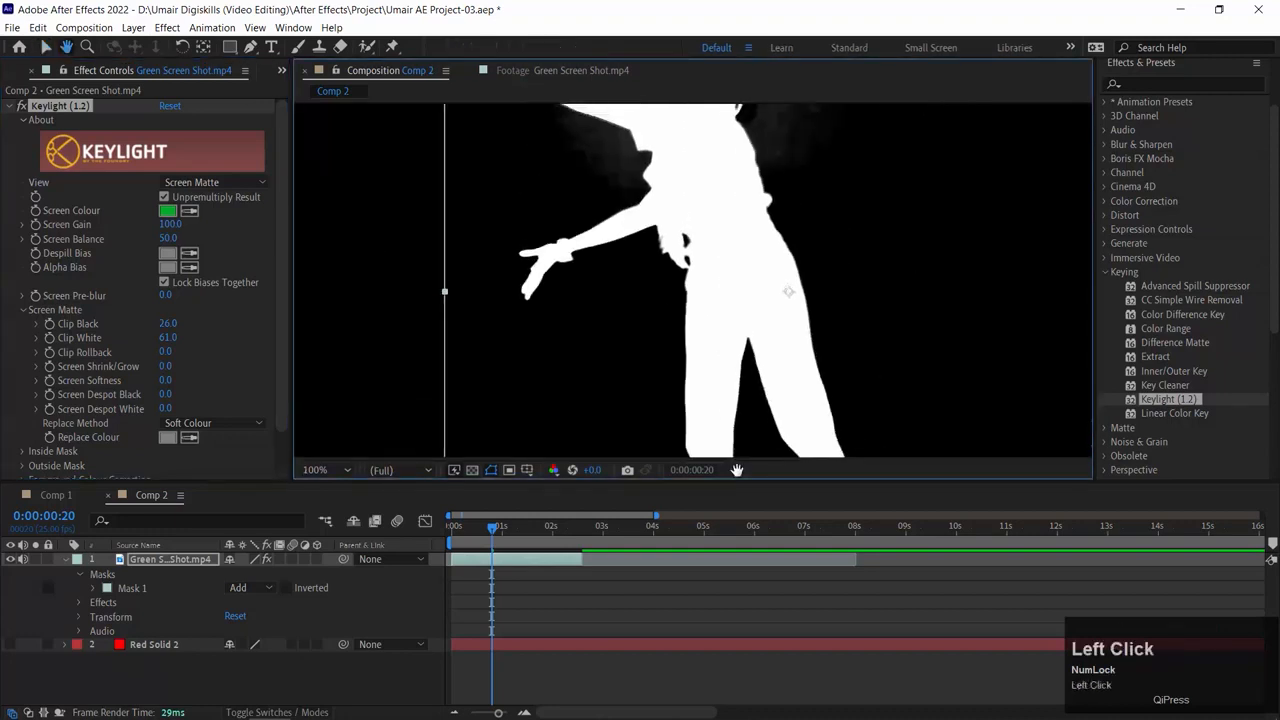
key("ctrl+minus")
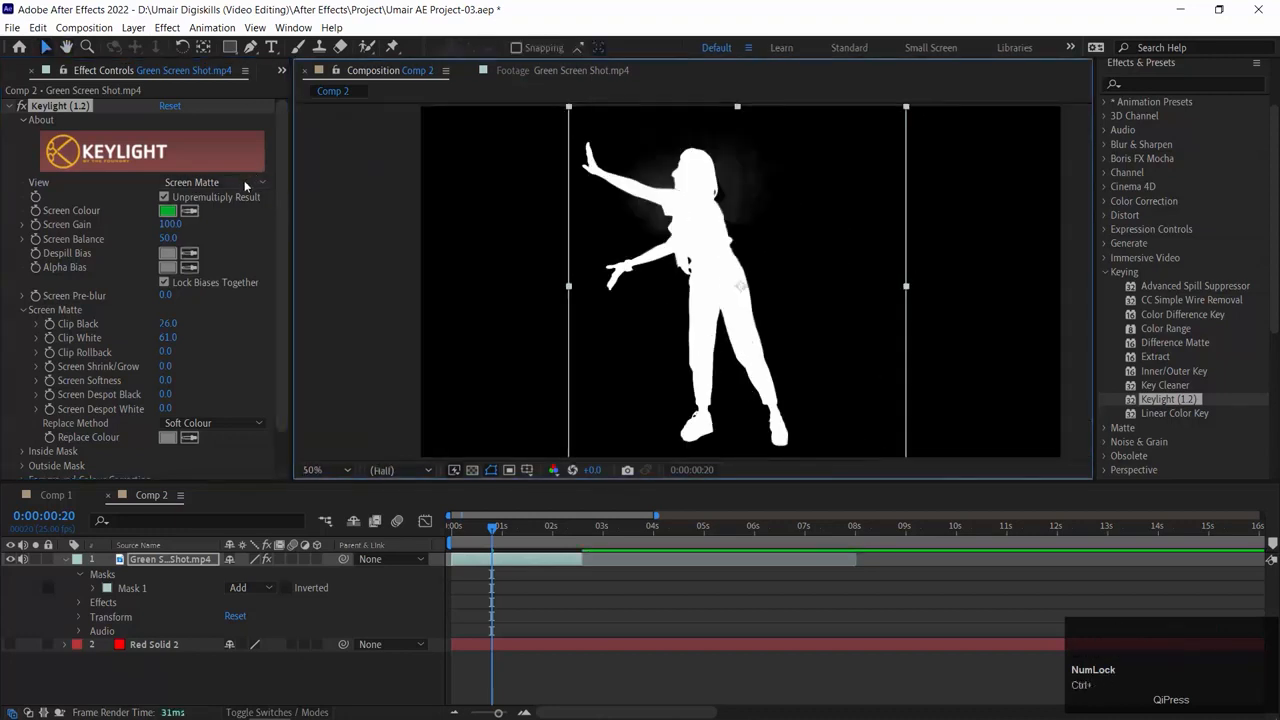
left_click(230, 184)
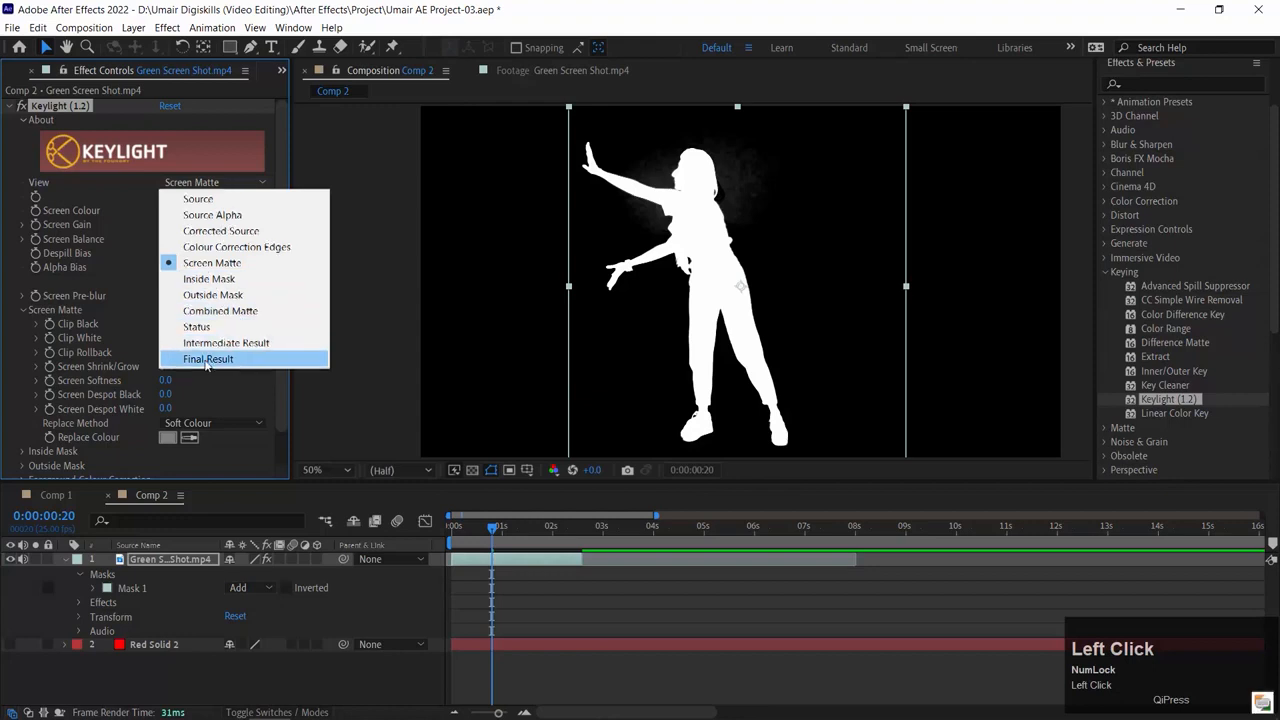
left_click(208, 359)
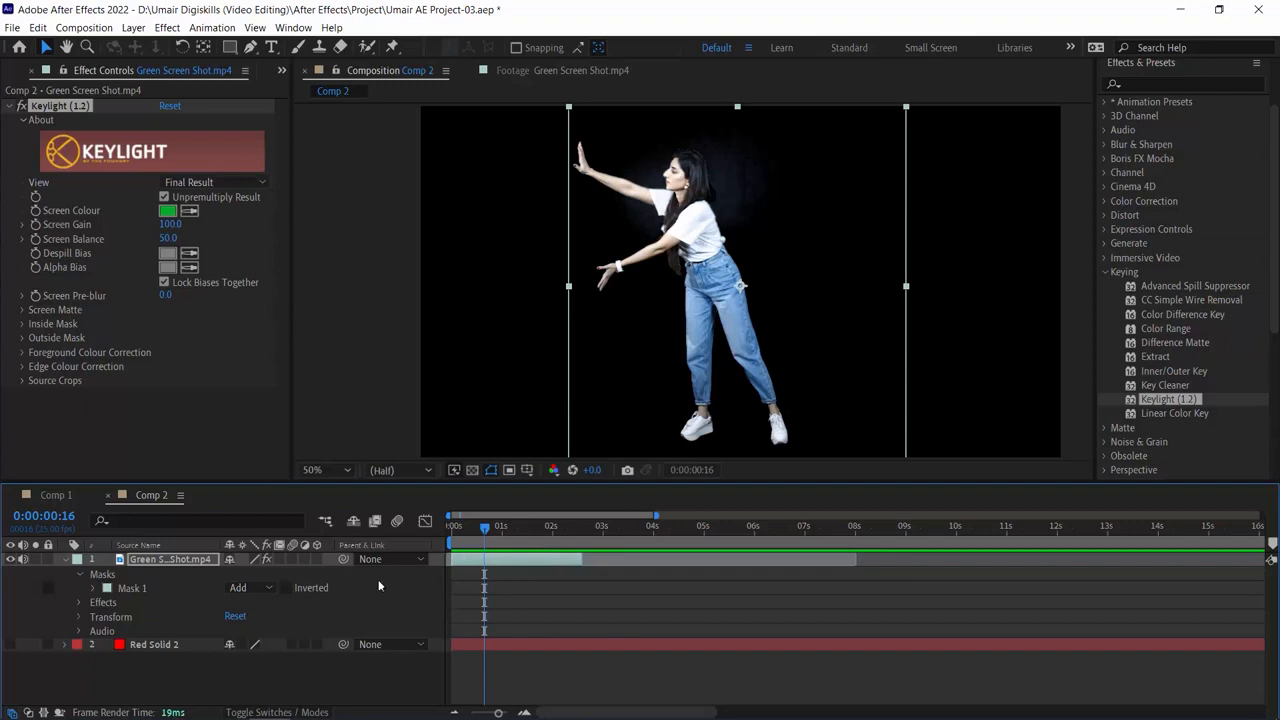
left_click(11, 645)
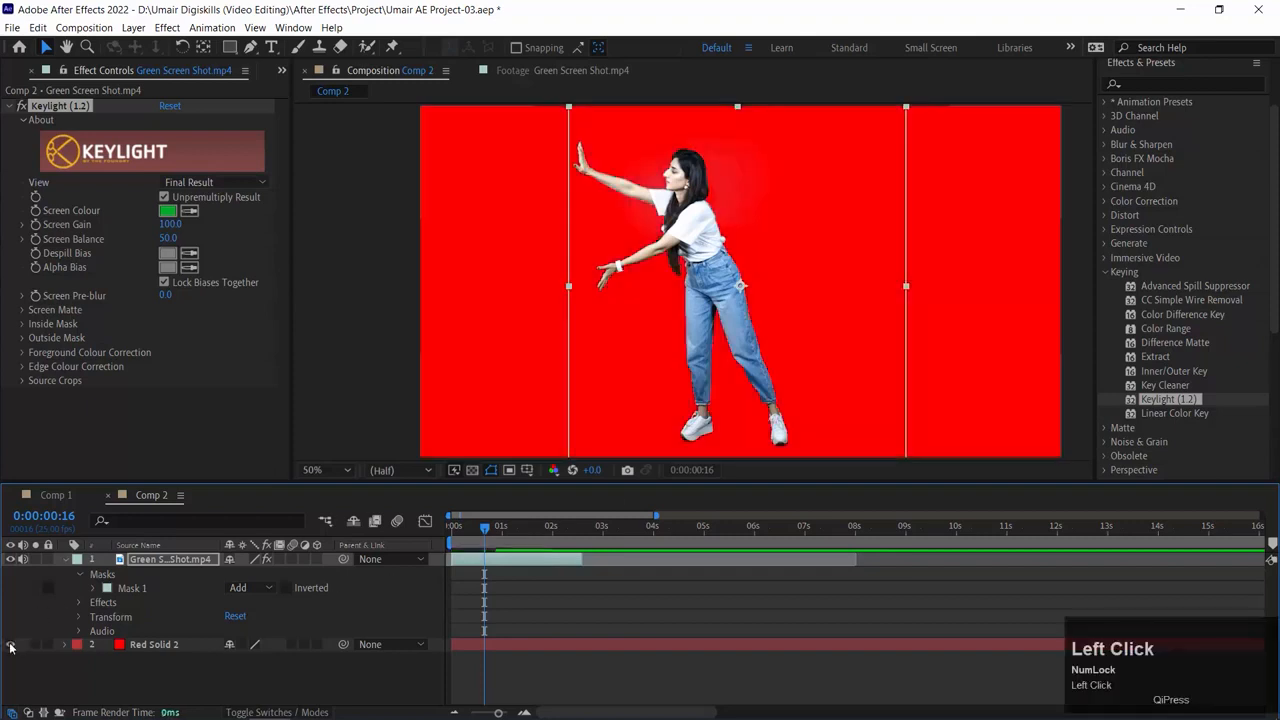
Step: Examine the keyed edges around the woman's hair and shoulders against the red solid at 0:00:00:18
mouse_move(488, 532)
left_mouse_down()
mouse_move(511, 533)
mouse_move(489, 525)
left_mouse_up()
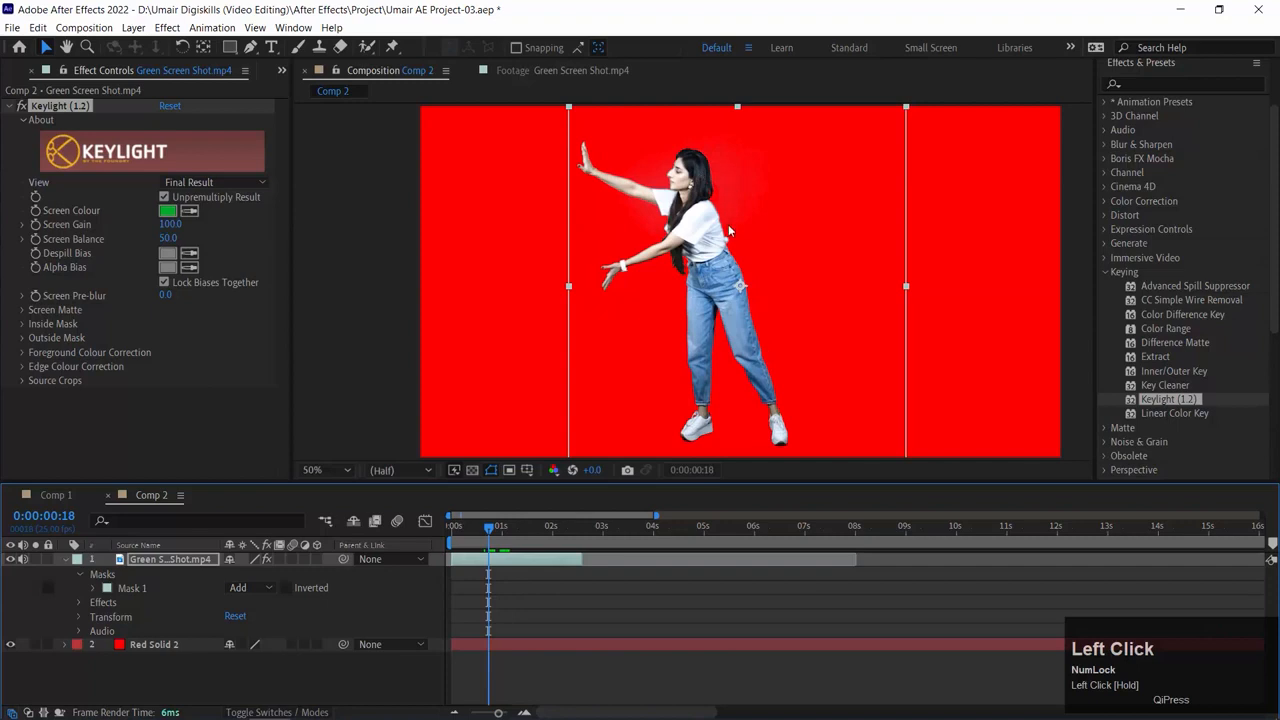
key("ctrl+=")
key("ctrl+=")
left_click(828, 156)
left_click_drag(828, 156, 671, 458)
left_click_drag(694, 249, 638, 280)
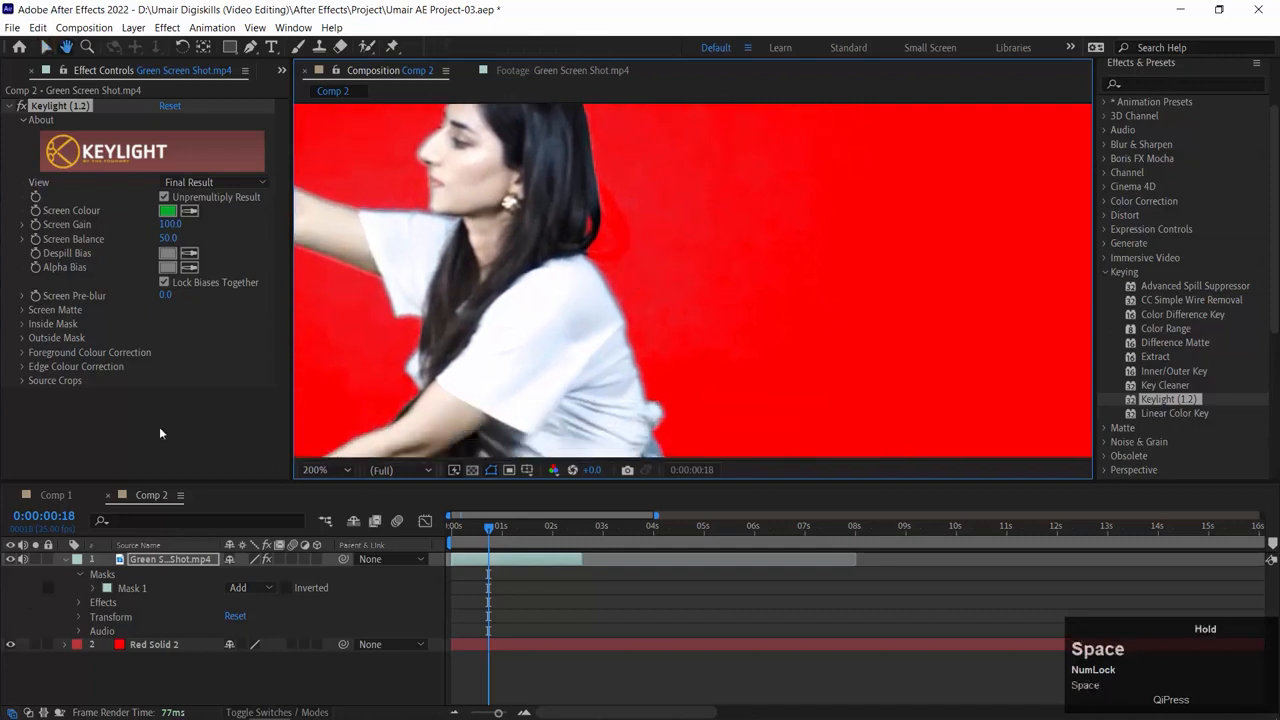
Step: Hide the red solid and set the Keylight view back to Screen Matte
left_click(17, 644)
key("space")
left_click_drag(634, 204, 629, 291)
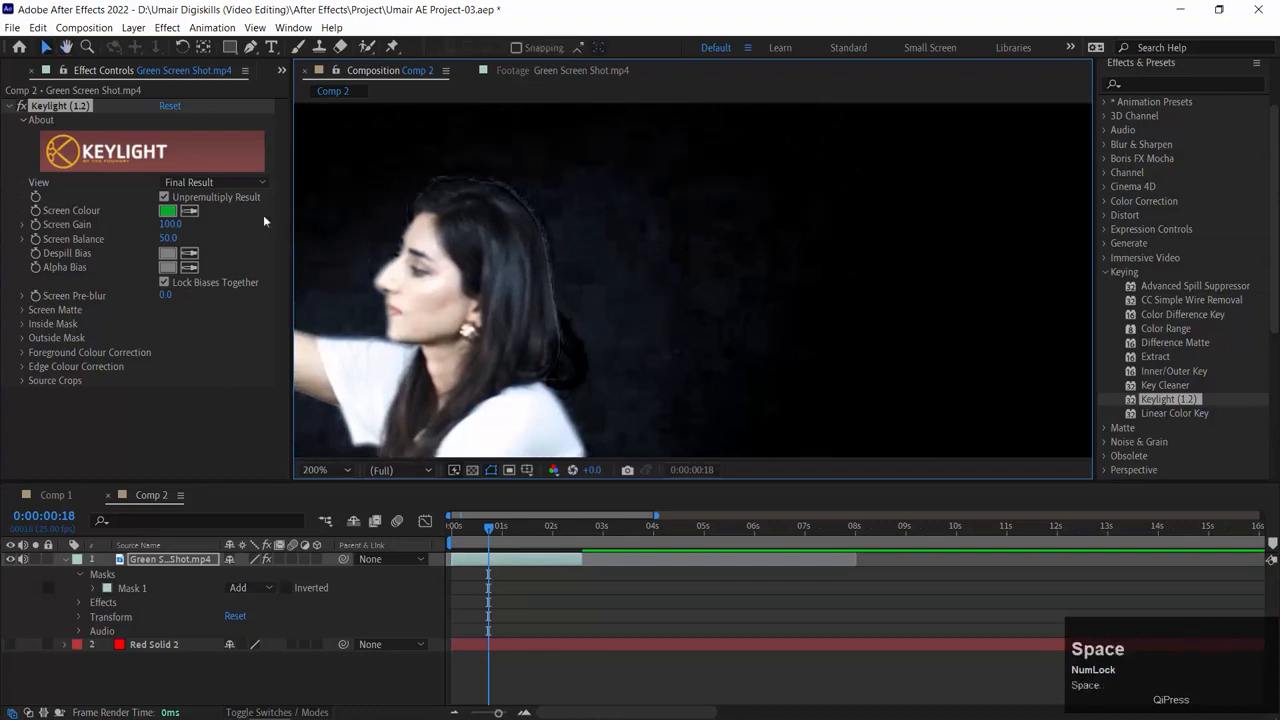
left_click(220, 182)
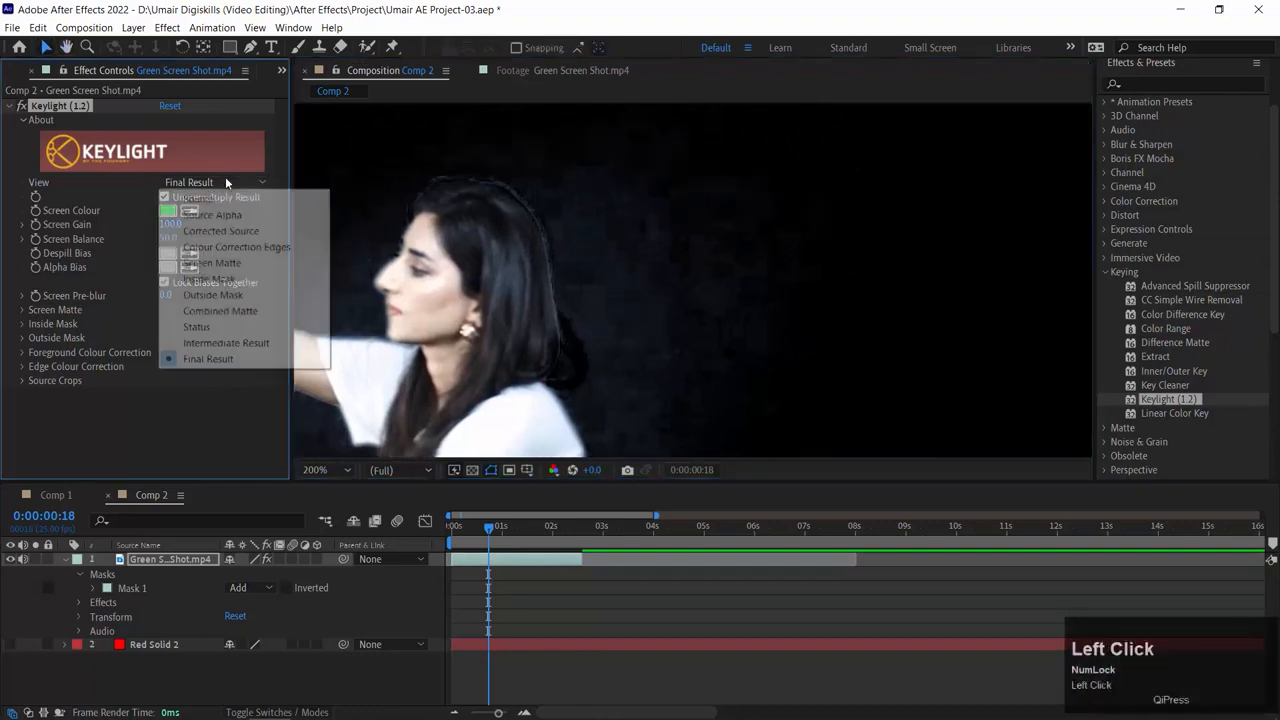
left_click(212, 263)
Step: Inspect the screen matte from the woman's head down to her legs for grey patches in the backdrop
key("space")
left_click_drag(649, 327, 717, 289)
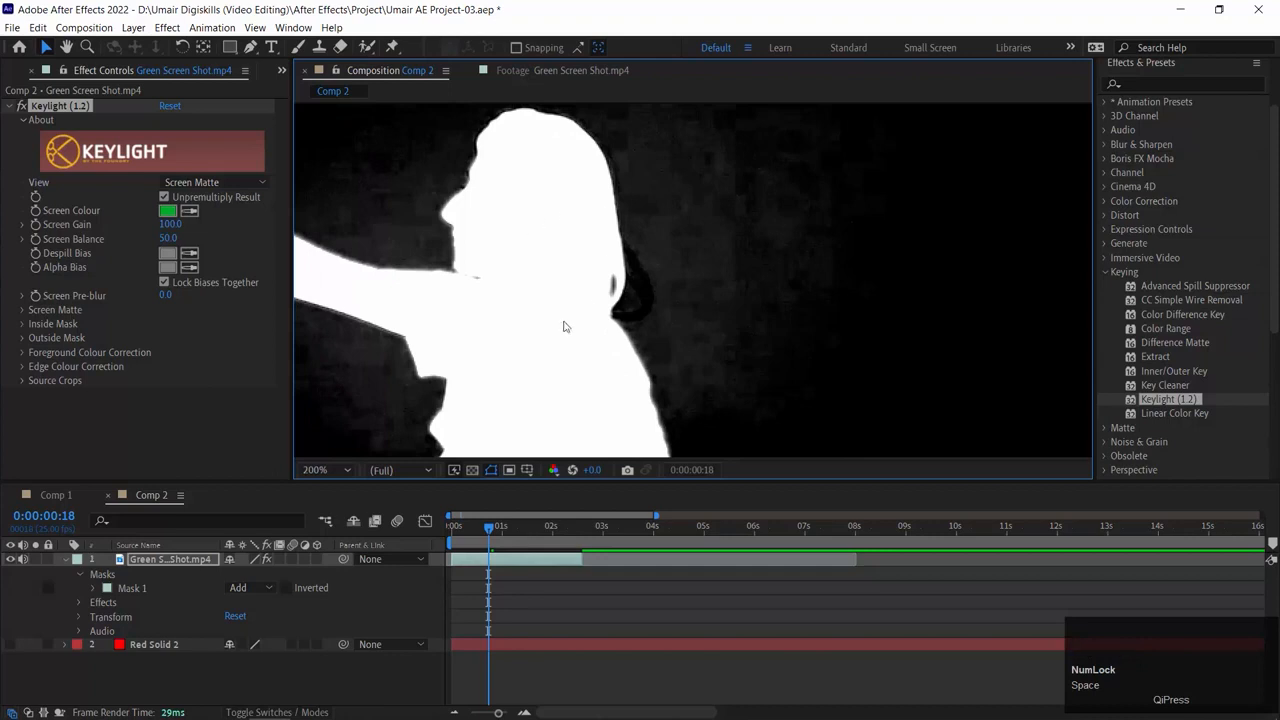
key("space")
left_click_drag(572, 450, 625, 262)
left_click_drag(676, 372, 661, 182)
left_click_drag(674, 343, 660, 172)
left_click_drag(754, 324, 663, 450)
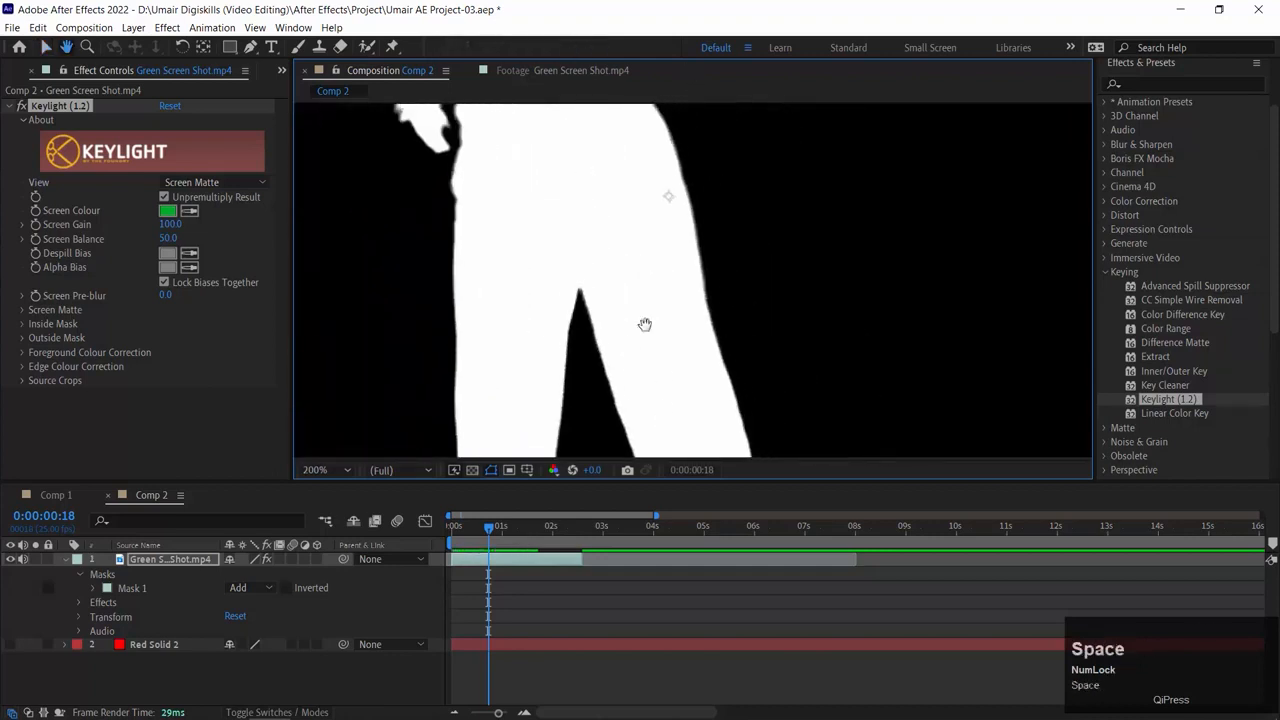
left_click_drag(648, 240, 650, 416)
left_click_drag(700, 170, 724, 394)
left_click_drag(624, 262, 632, 361)
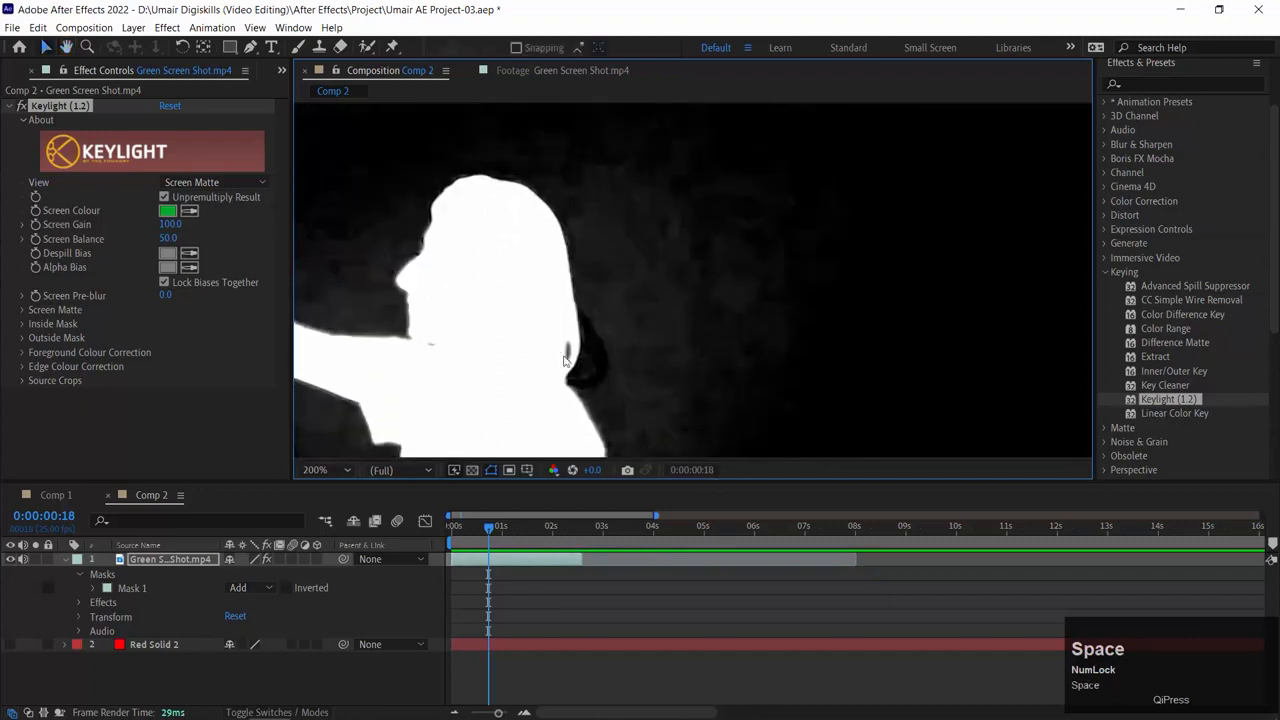
Step: Raise Clip Black to 35 in the Screen Matte settings to clear the grey backdrop around the head
key("space")
left_click_drag(556, 320, 557, 263)
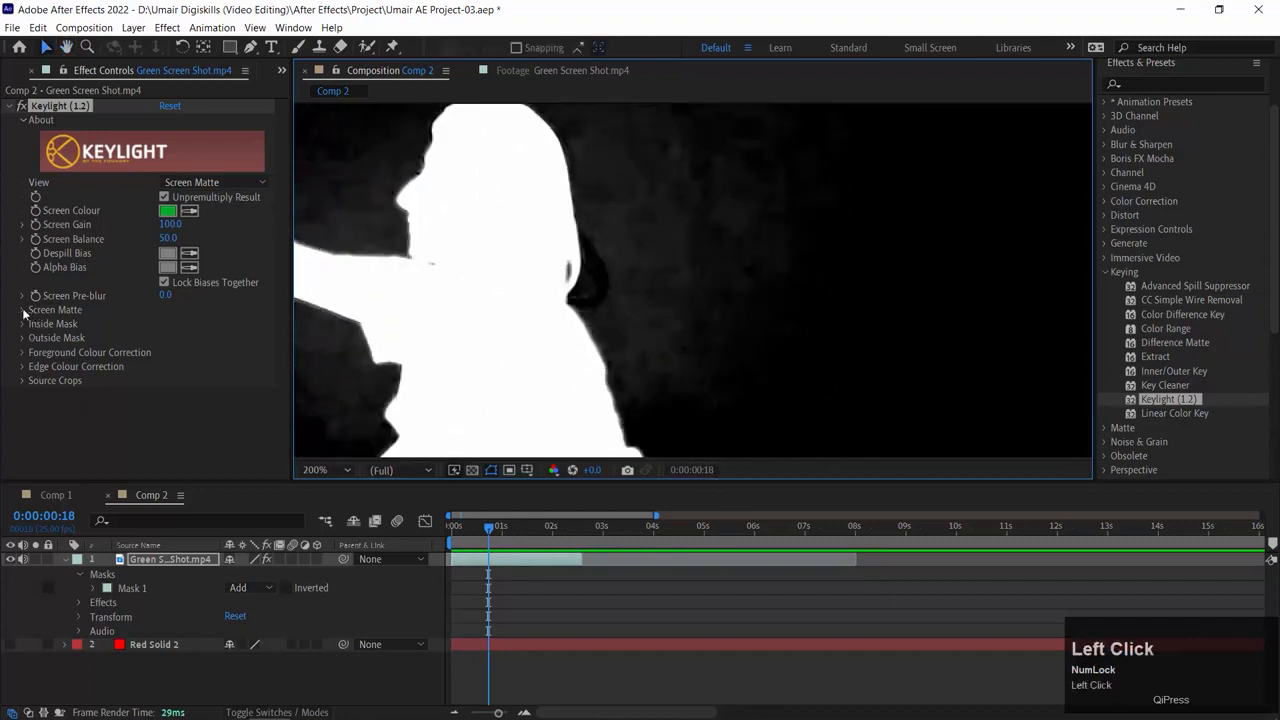
left_click(23, 310)
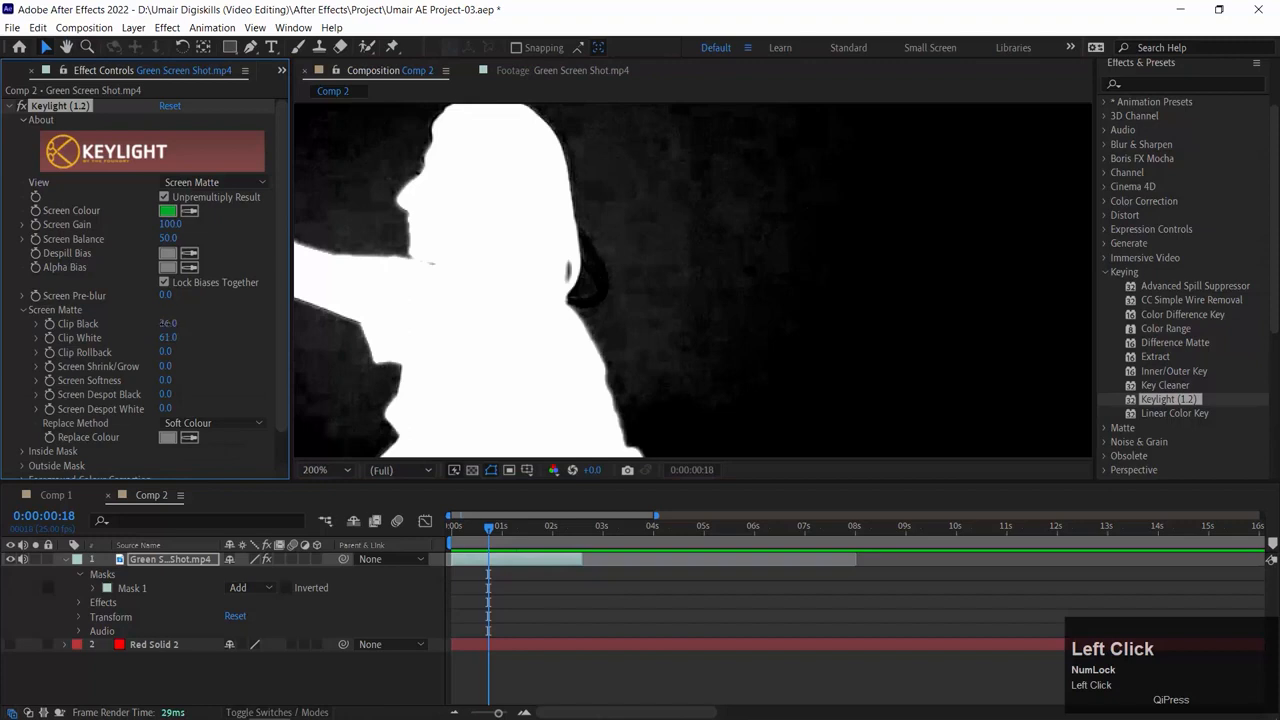
left_click_drag(164, 323, 188, 351)
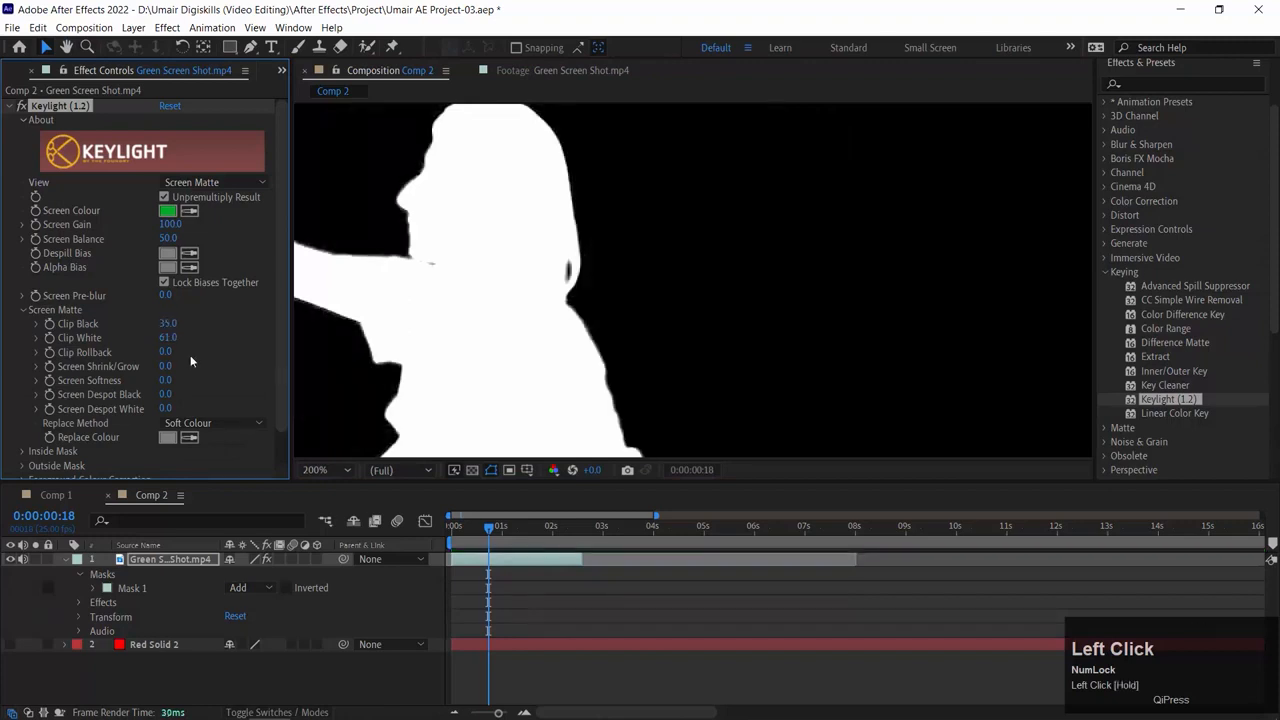
Step: Check the cleaned matte around the woman's arms, waist, legs and head at high magnification
key("space")
left_click_drag(514, 291, 660, 148)
left_click_drag(683, 296, 514, 154)
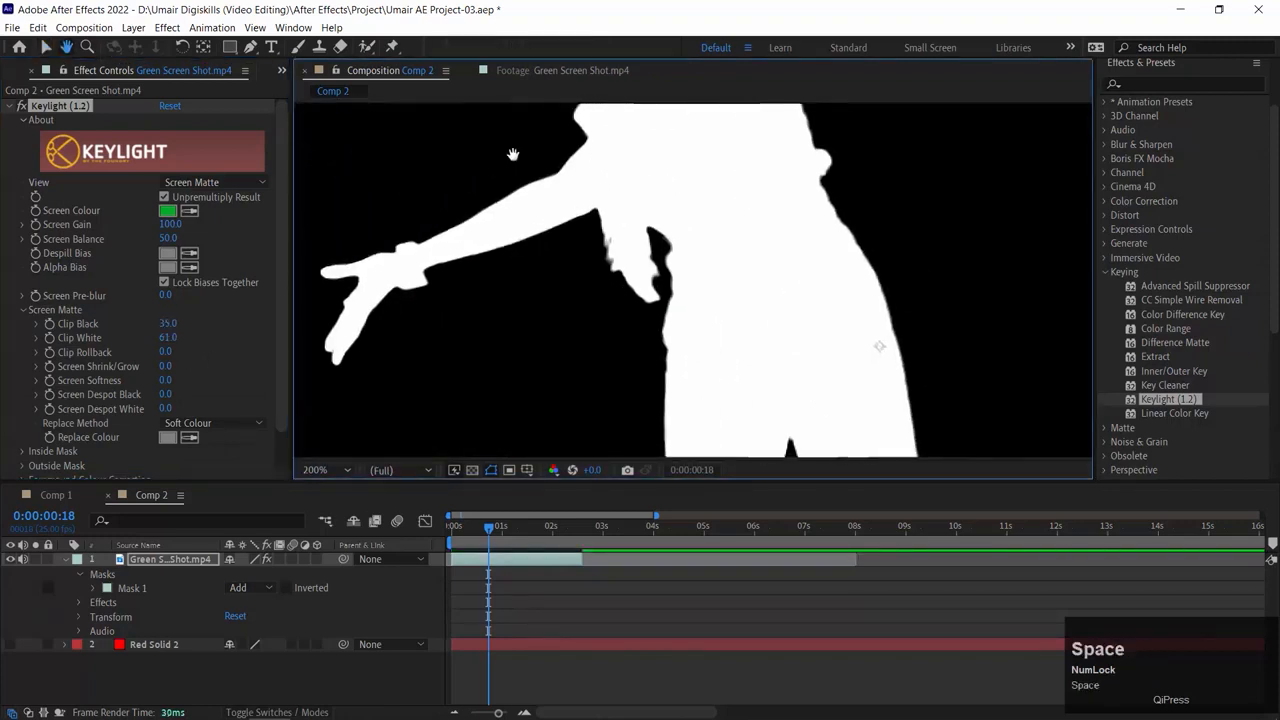
left_click_drag(683, 379, 603, 137)
left_click_drag(654, 246, 602, 325)
left_click_drag(533, 150, 680, 517)
key("space")
left_click_drag(718, 332, 683, 262)
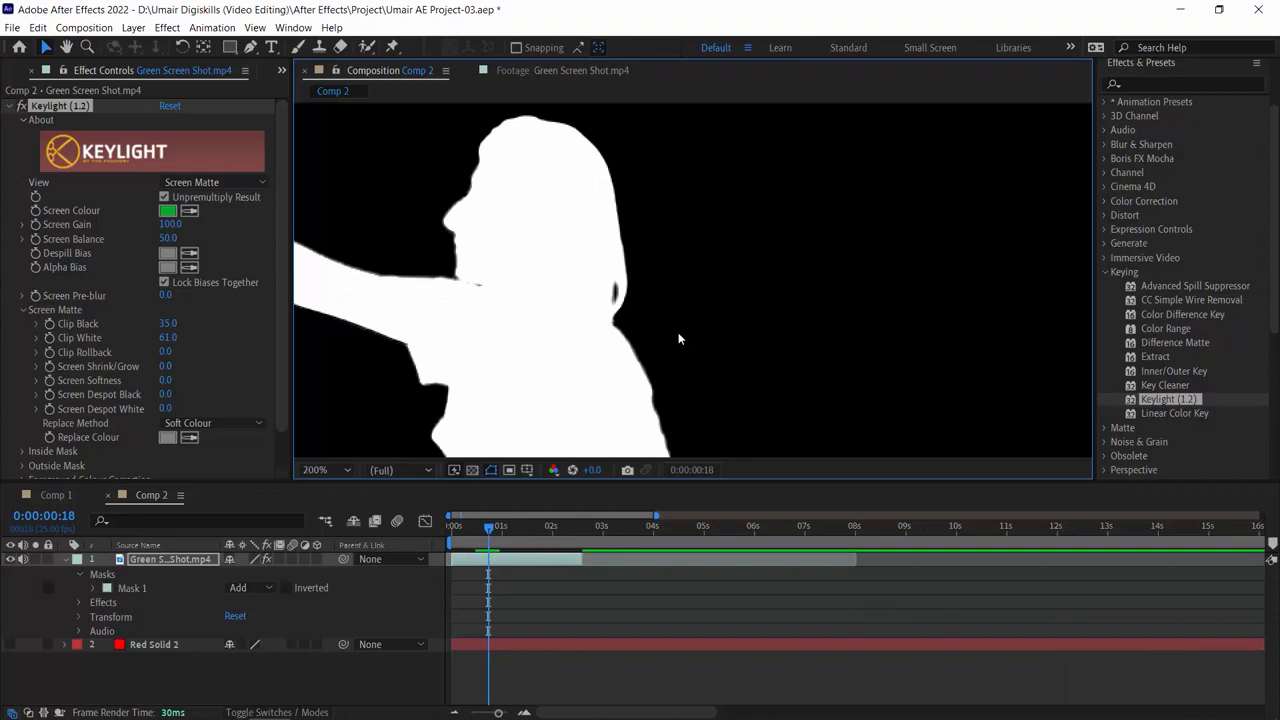
Step: Compare the screen matte before and after the last Clip Black increase by undoing and redoing it
left_click(678, 335)
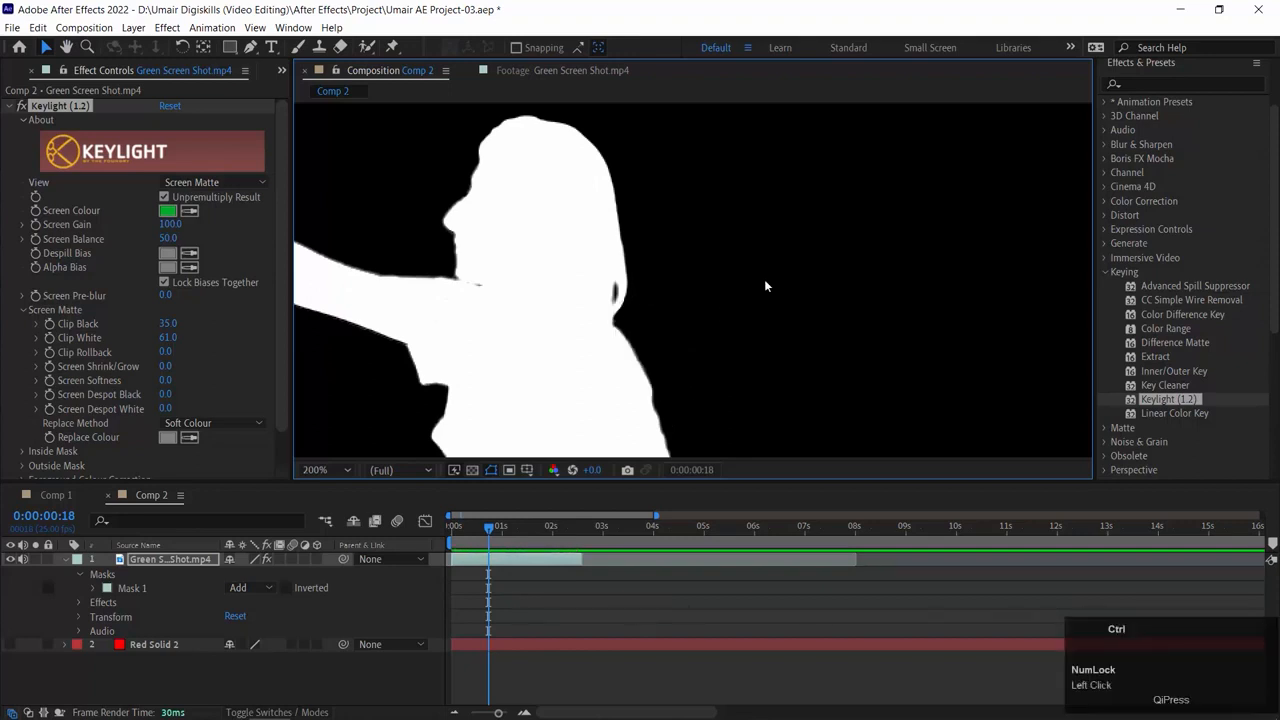
key("ctrl+z")
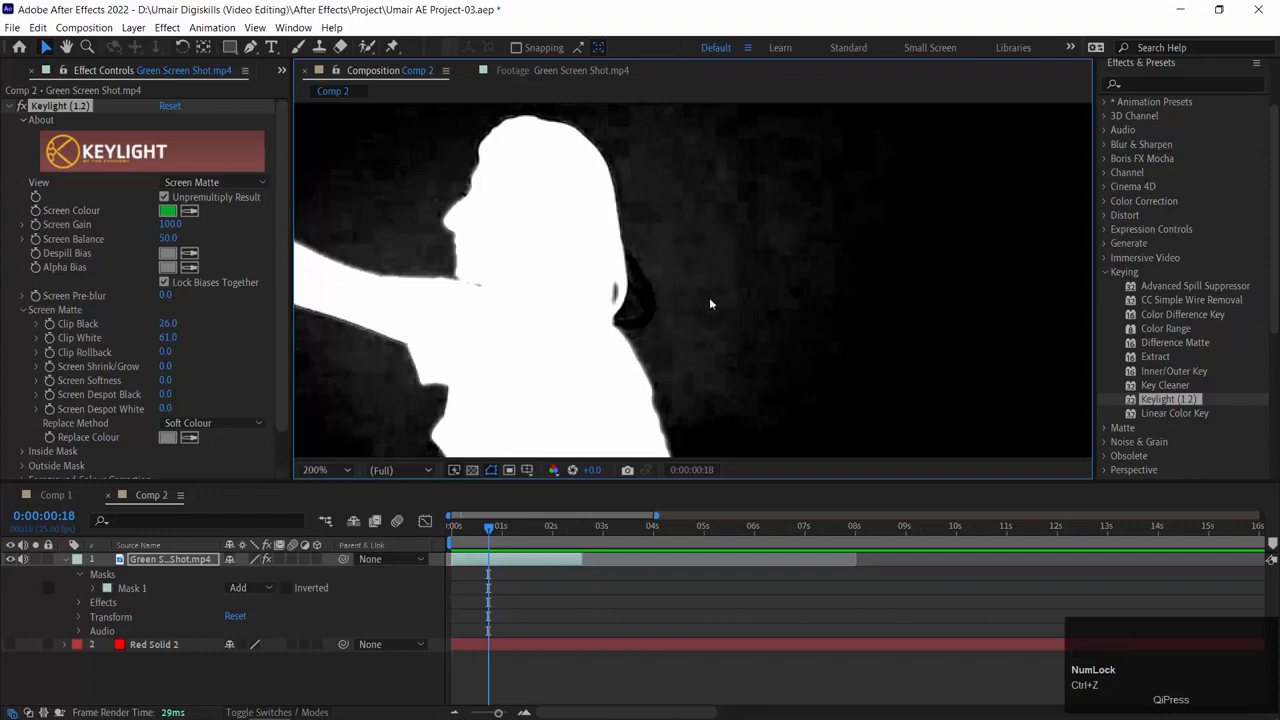
key("ctrl+shift+z")
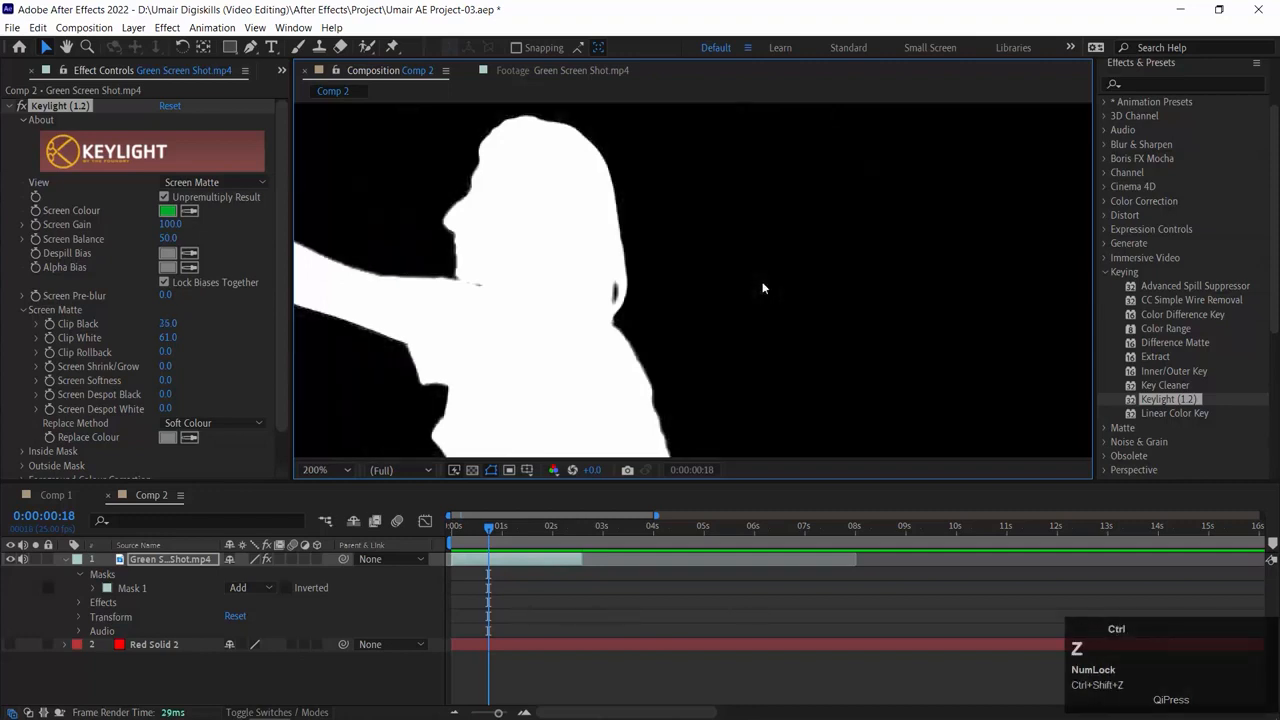
key("ctrl")
scroll(417, 131, "down", 1)
key("space")
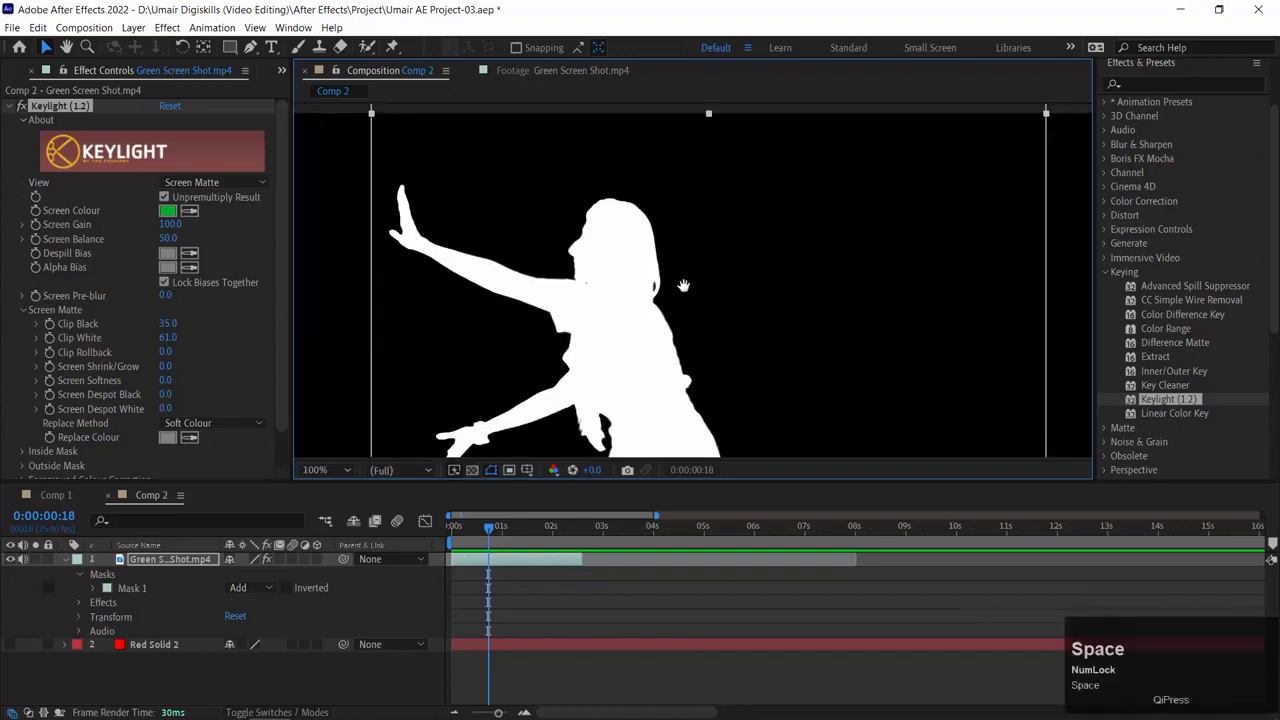
Step: Set the Keylight view to Final Result and show the red solid behind the keyed woman
left_click(213, 182)
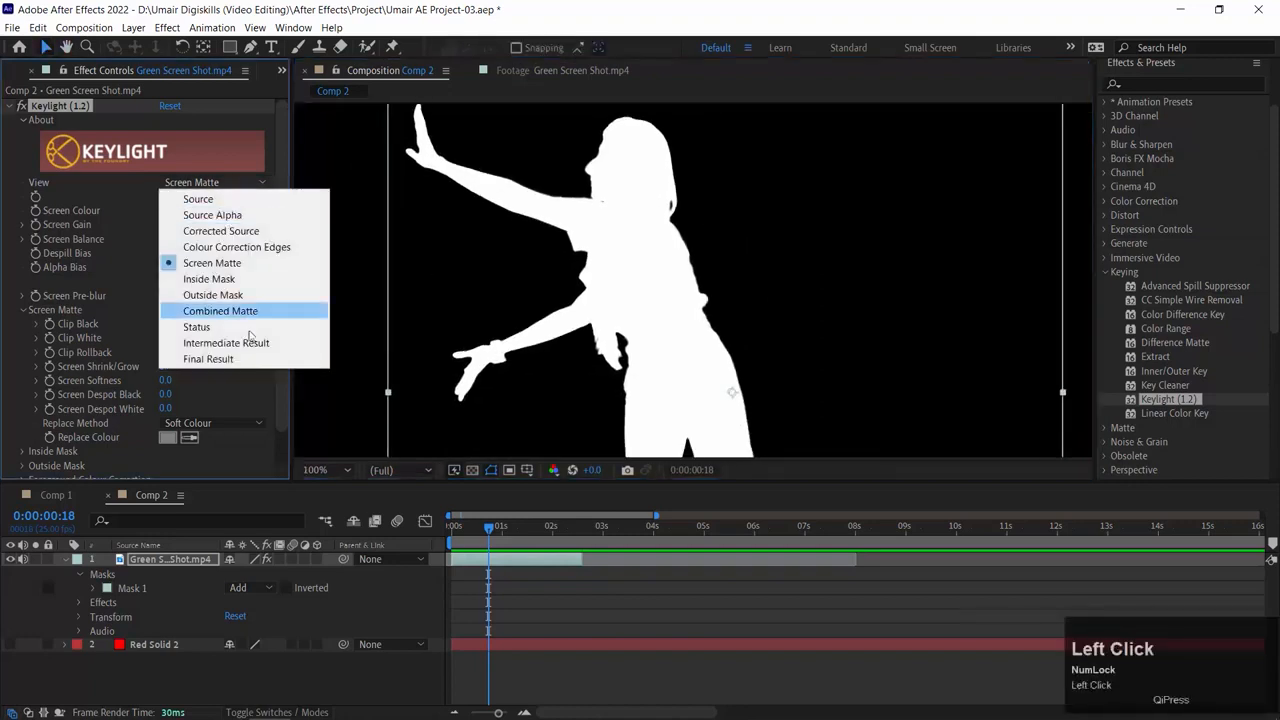
left_click(250, 357)
key("space")
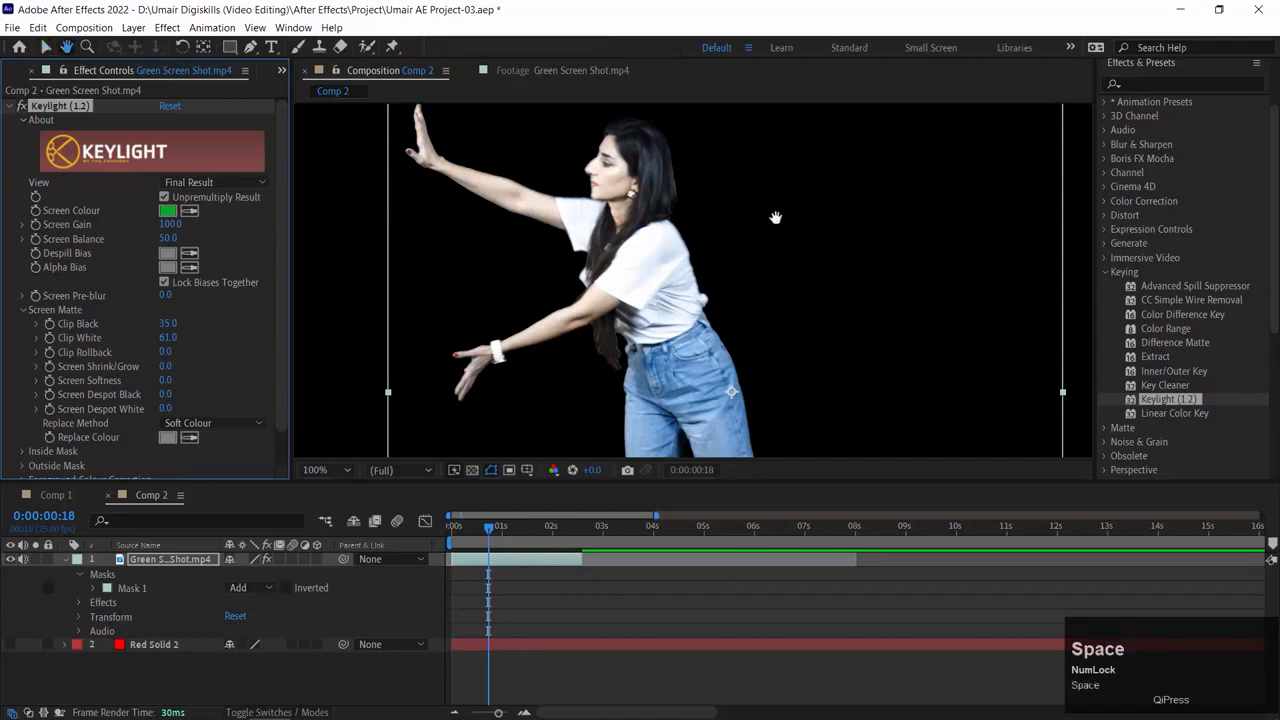
left_click_drag(771, 217, 794, 229)
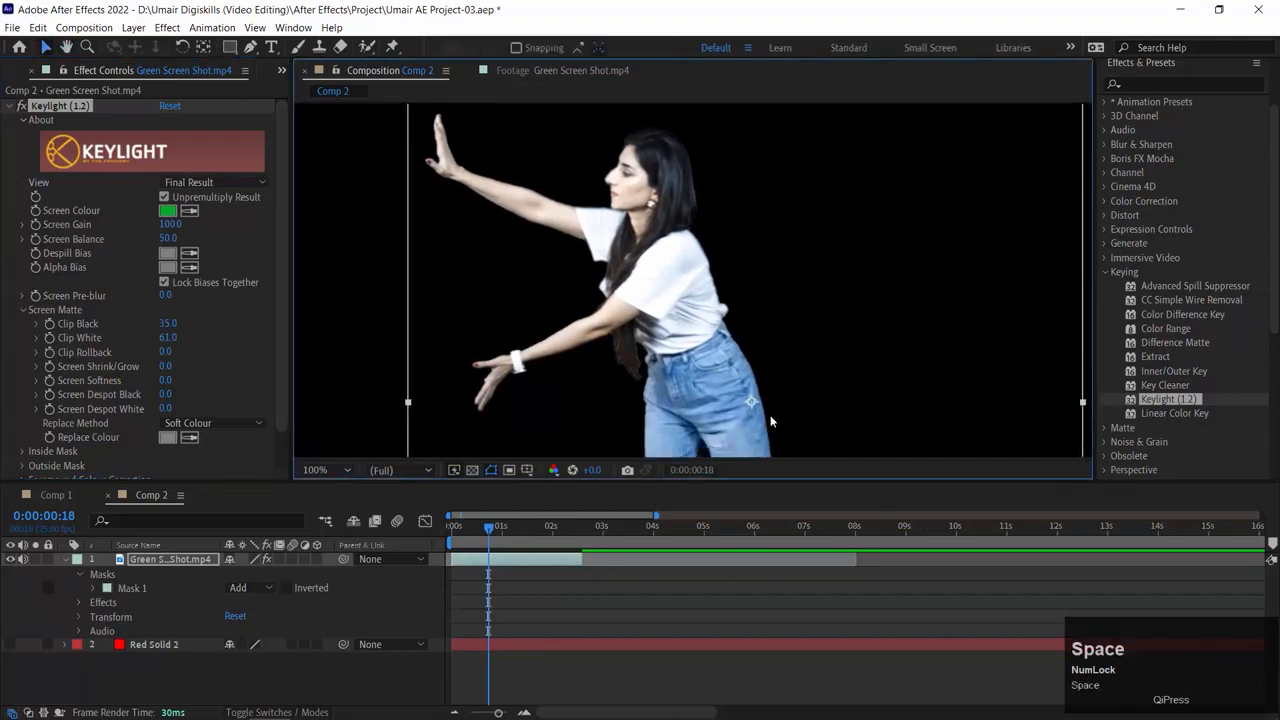
key("ctrl+minus")
key("space")
left_click_drag(741, 336, 723, 270)
left_click(16, 652)
left_click(12, 645)
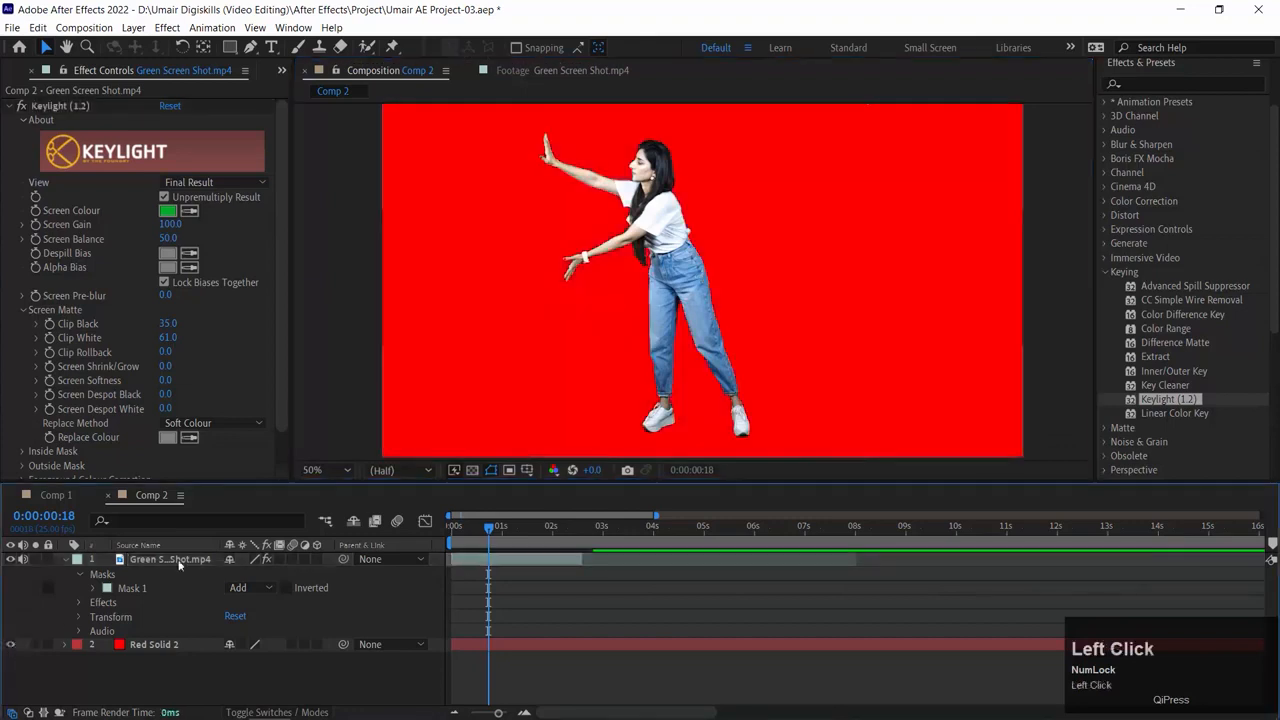
Step: Play the keyed result over red and compare it with the unkeyed layer and the original Green Screen Shot footage
key("space")
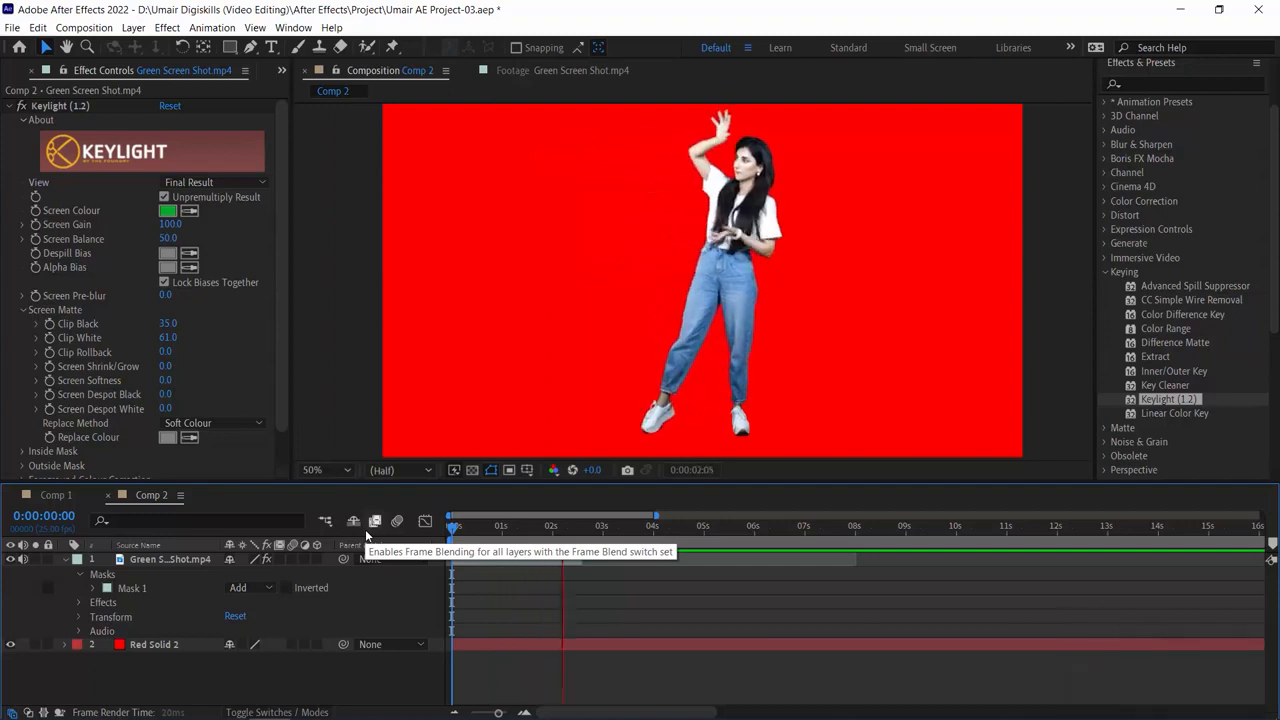
left_click(488, 527)
left_click(78, 575)
double_click(812, 218)
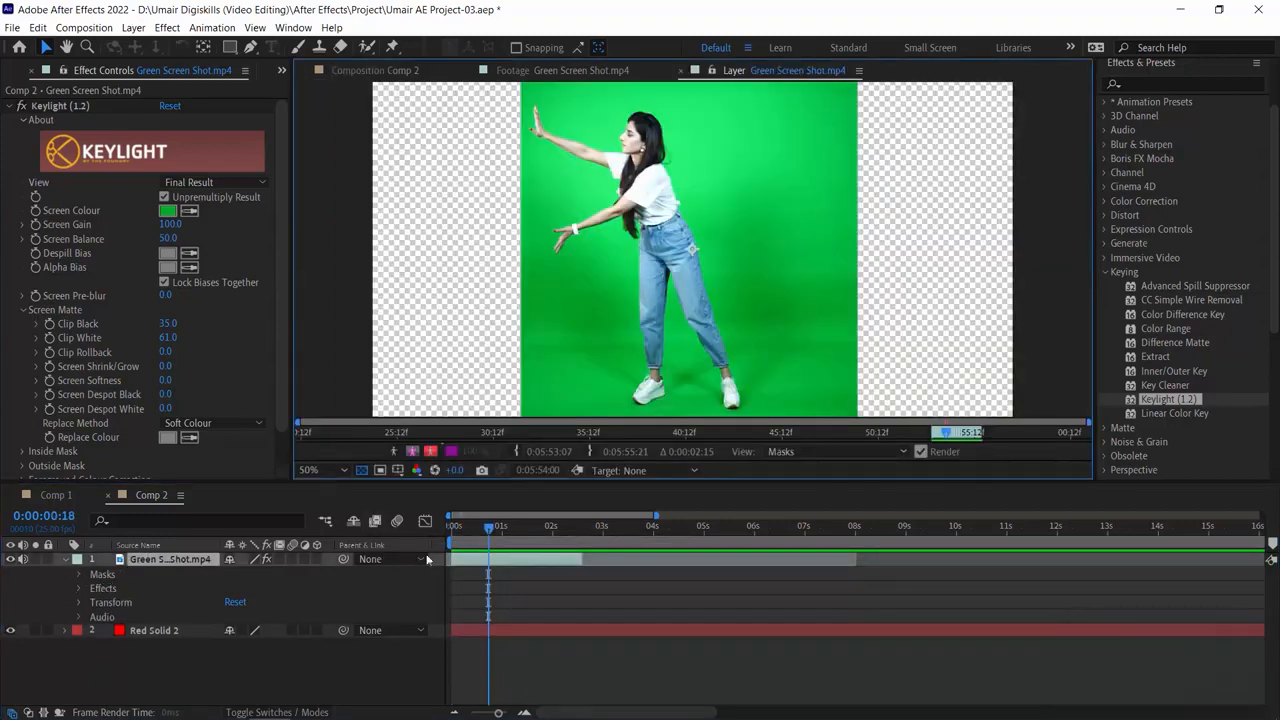
left_click(418, 72)
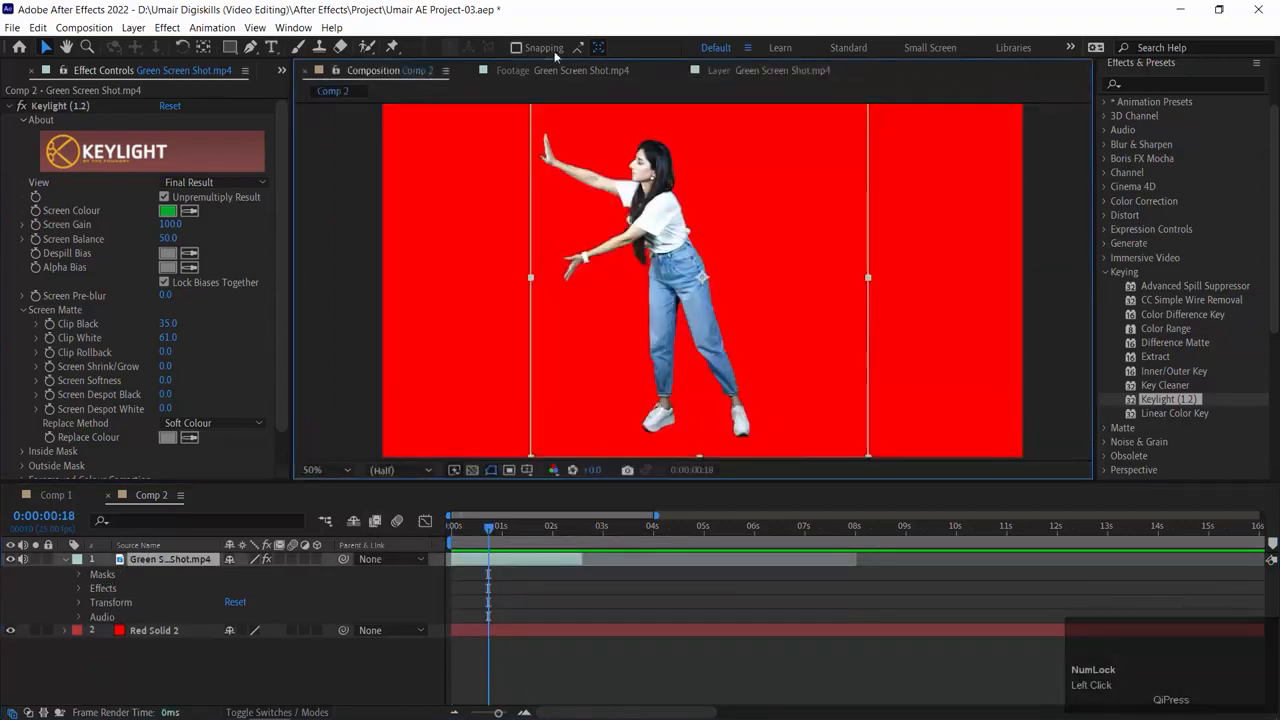
left_click(578, 72)
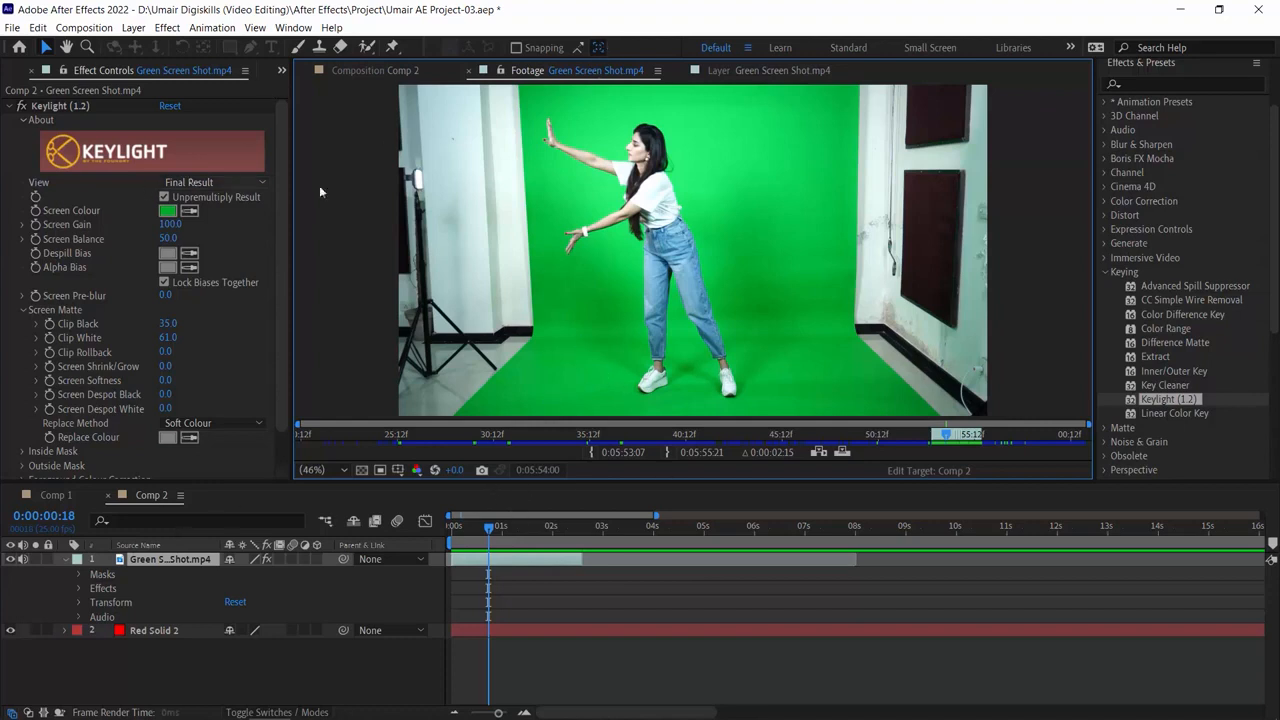
left_click(378, 72)
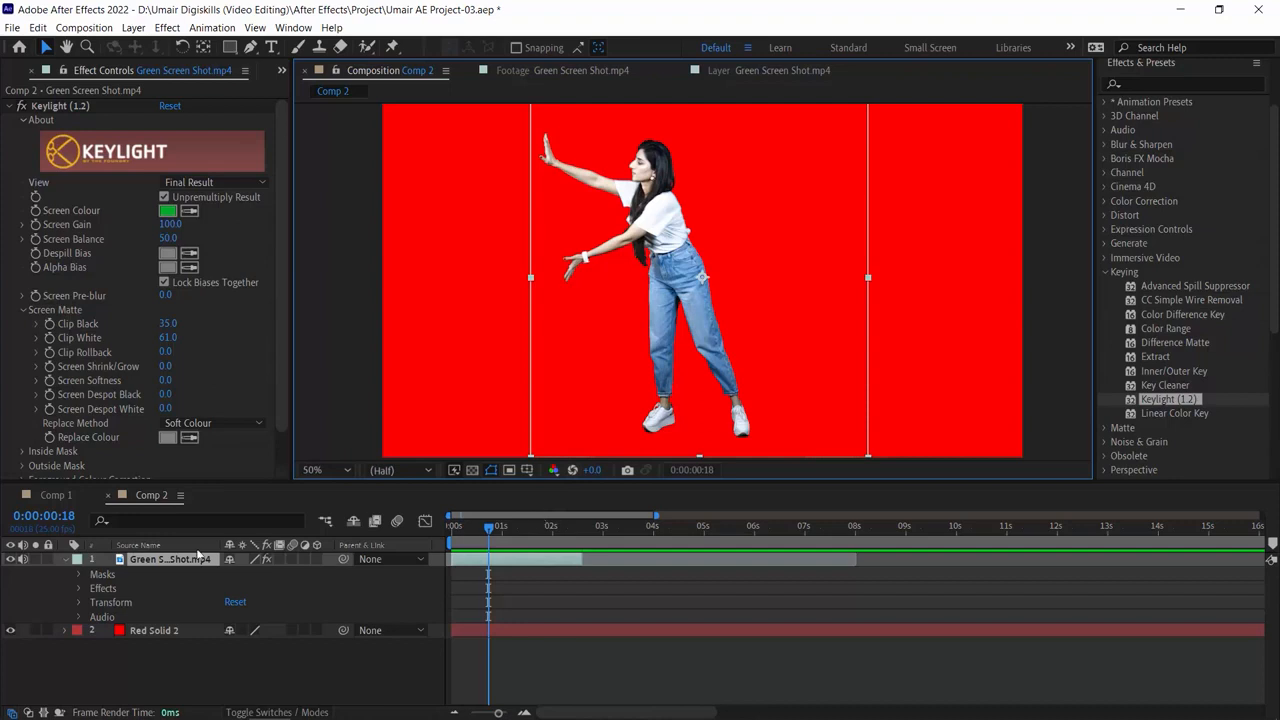
Step: Try scaling the Green Screen Shot layer down to 71% and moving the woman toward the frame's lower left
left_click(149, 563)
key("s")
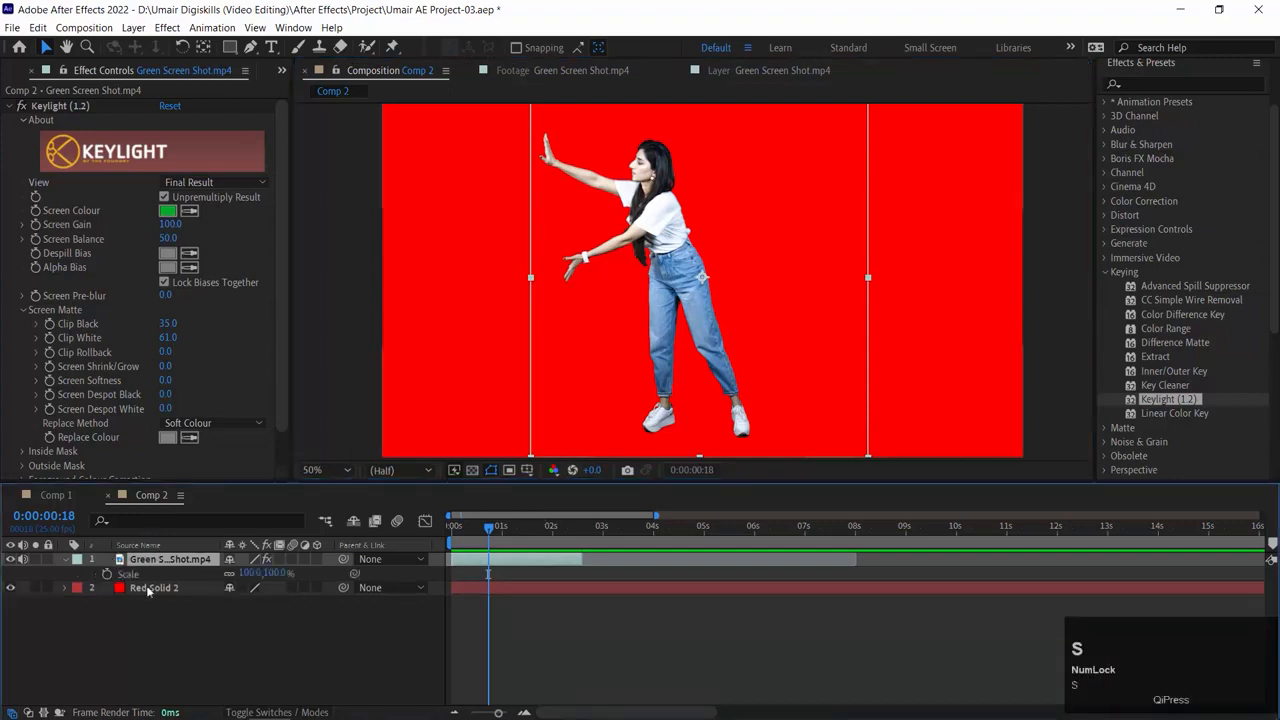
left_click_drag(253, 580, 224, 580)
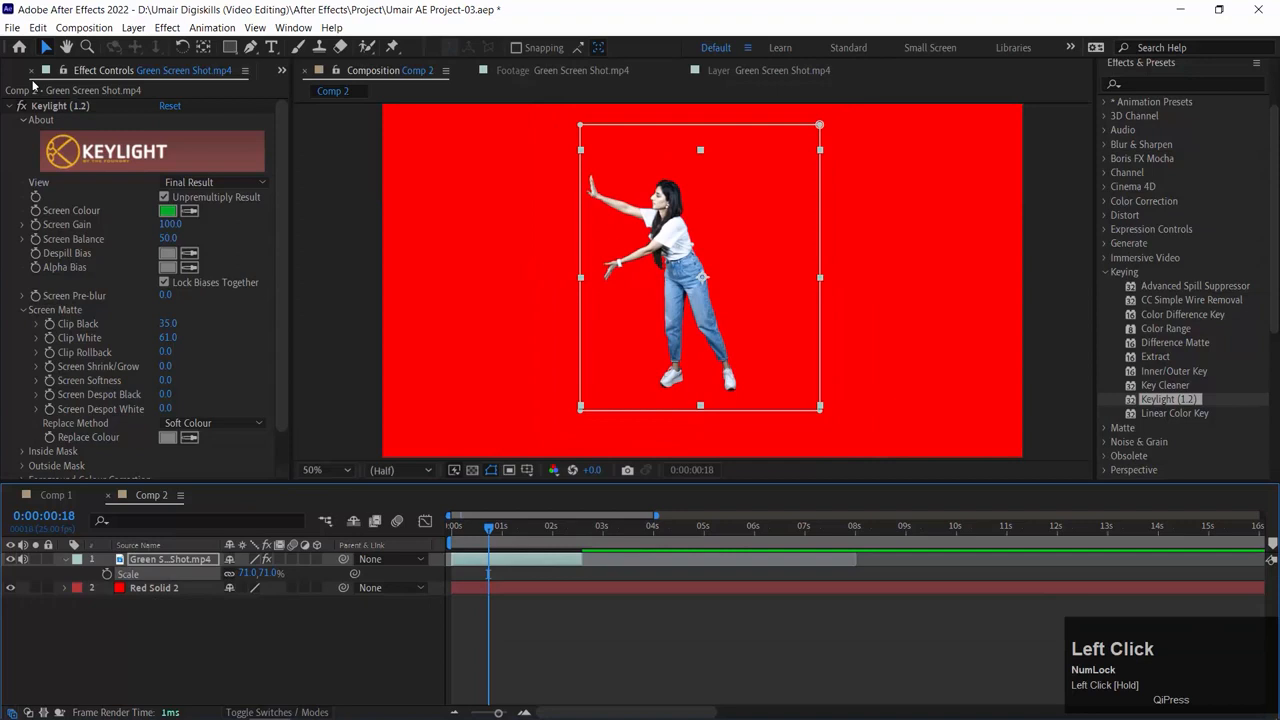
left_click(44, 50)
left_click_drag(704, 256, 549, 295)
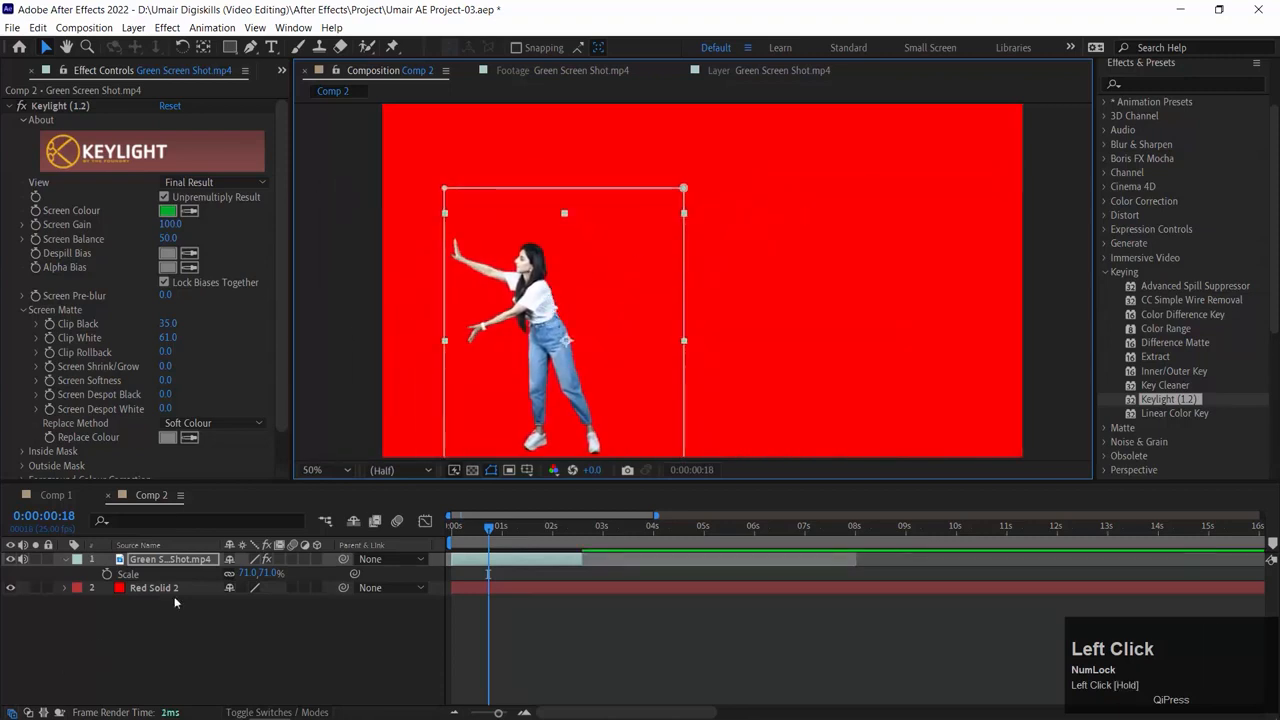
Step: Try enlarging the Green Screen Shot layer to 131%, and undo the scaling and repositioning
left_click_drag(250, 573, 296, 563)
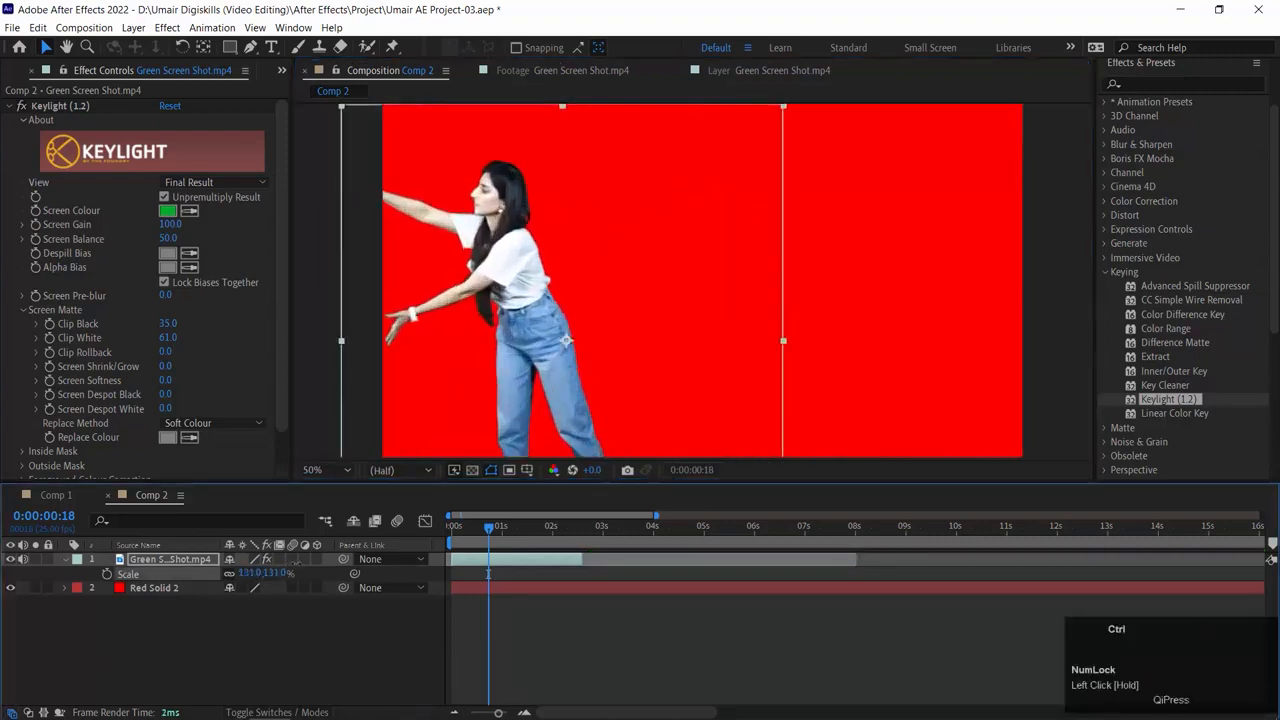
key("ctrl+z")
key("ctrl+z")
key("ctrl+z")
key("ctrl+z")
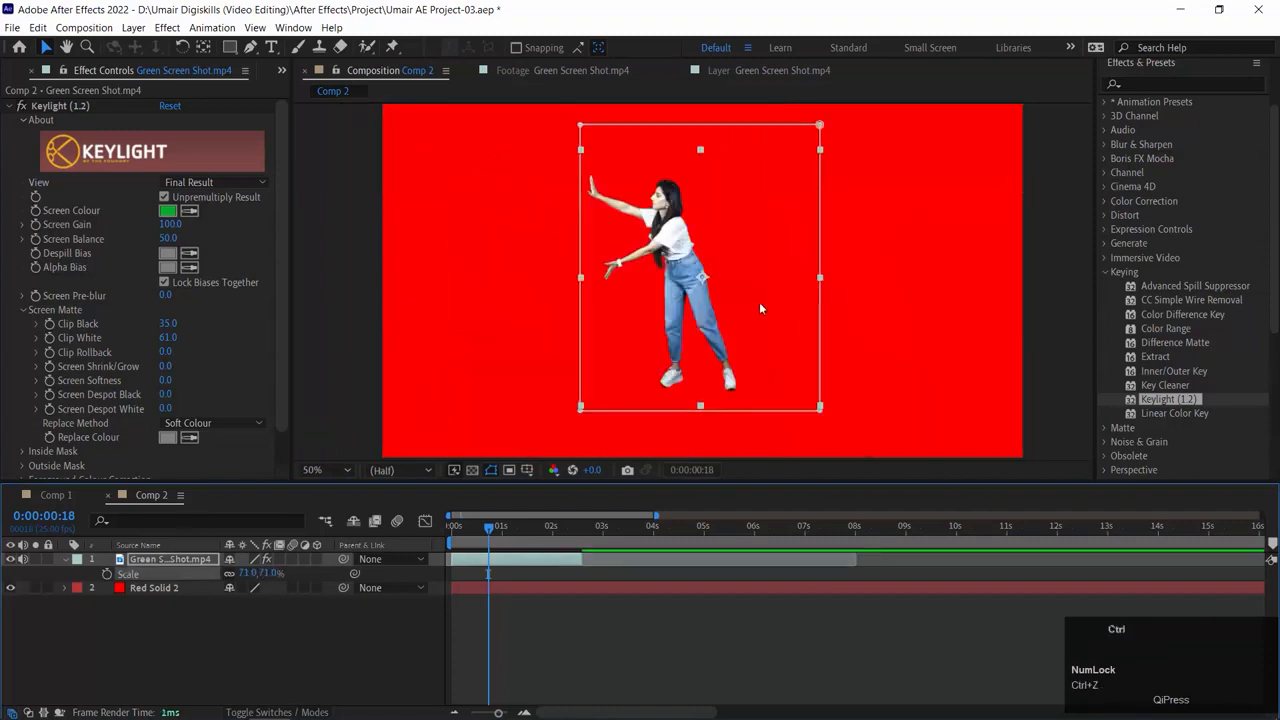
Step: Open the 4k basketball green-screen clip from the project and preview its spinning ball
left_click(570, 414)
key("alt+Tab")
left_click(15, 70)
left_click(183, 70)
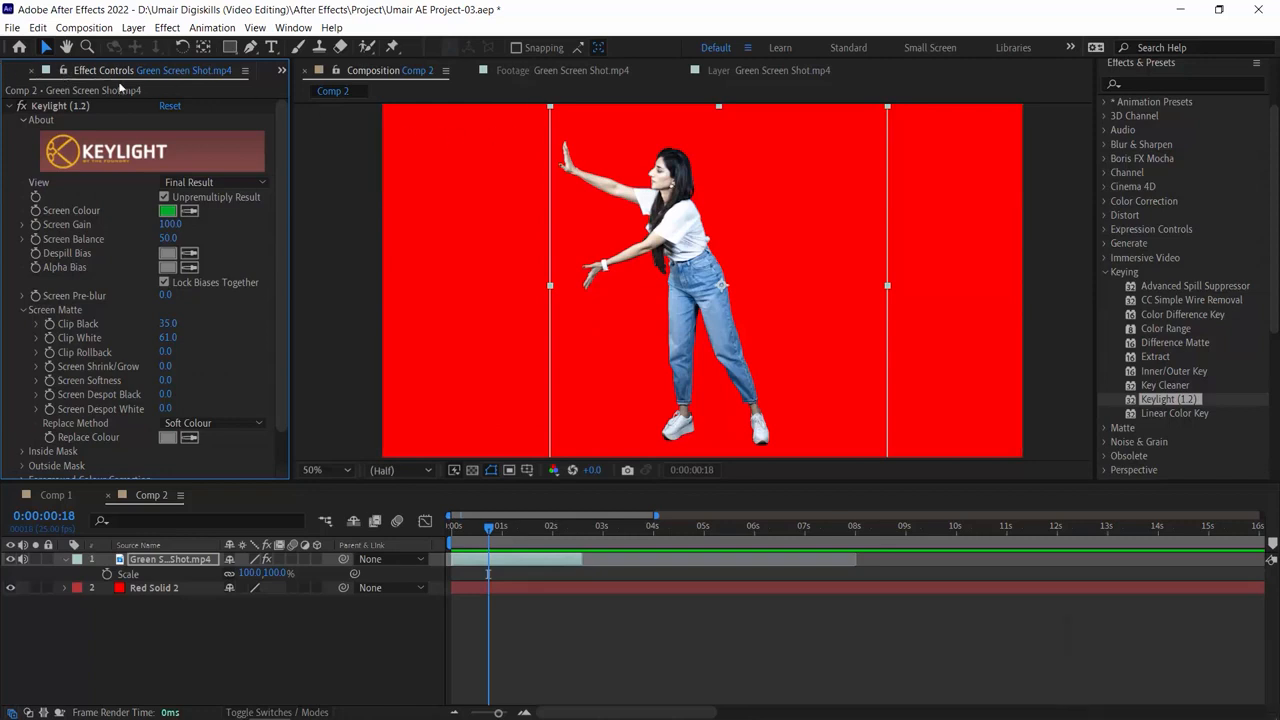
left_click(15, 72)
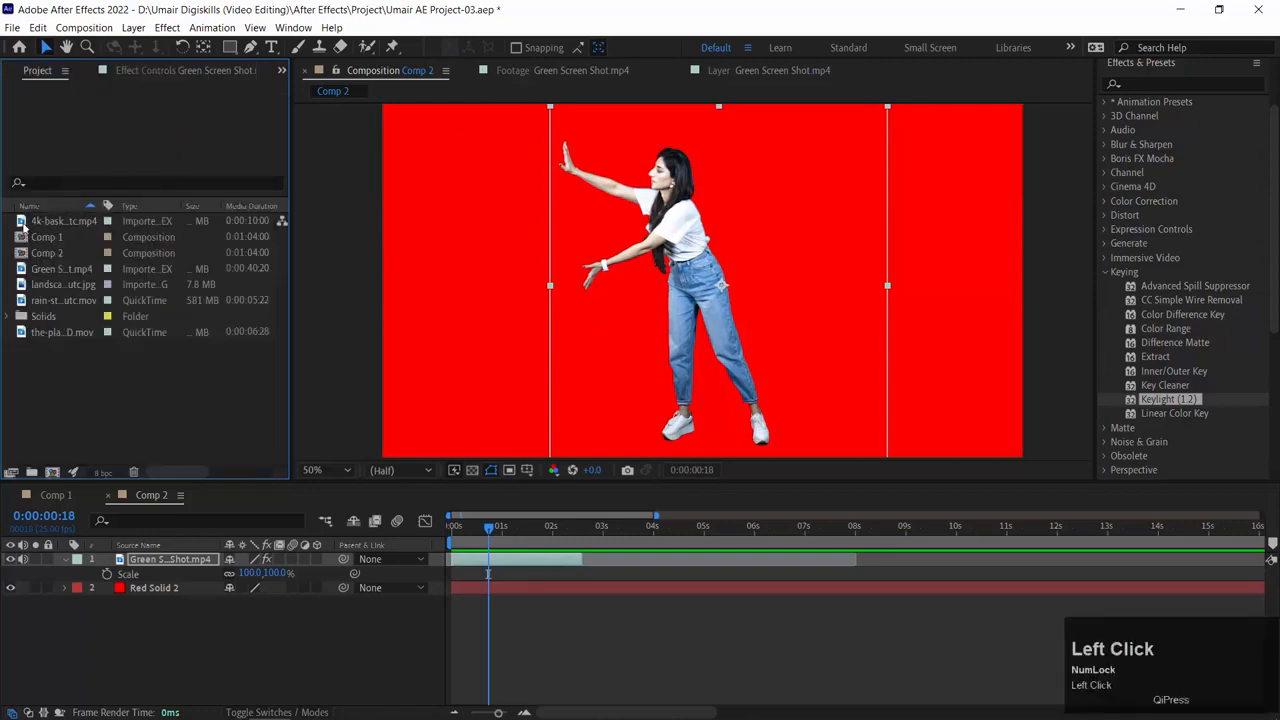
double_click(22, 226)
key("space")
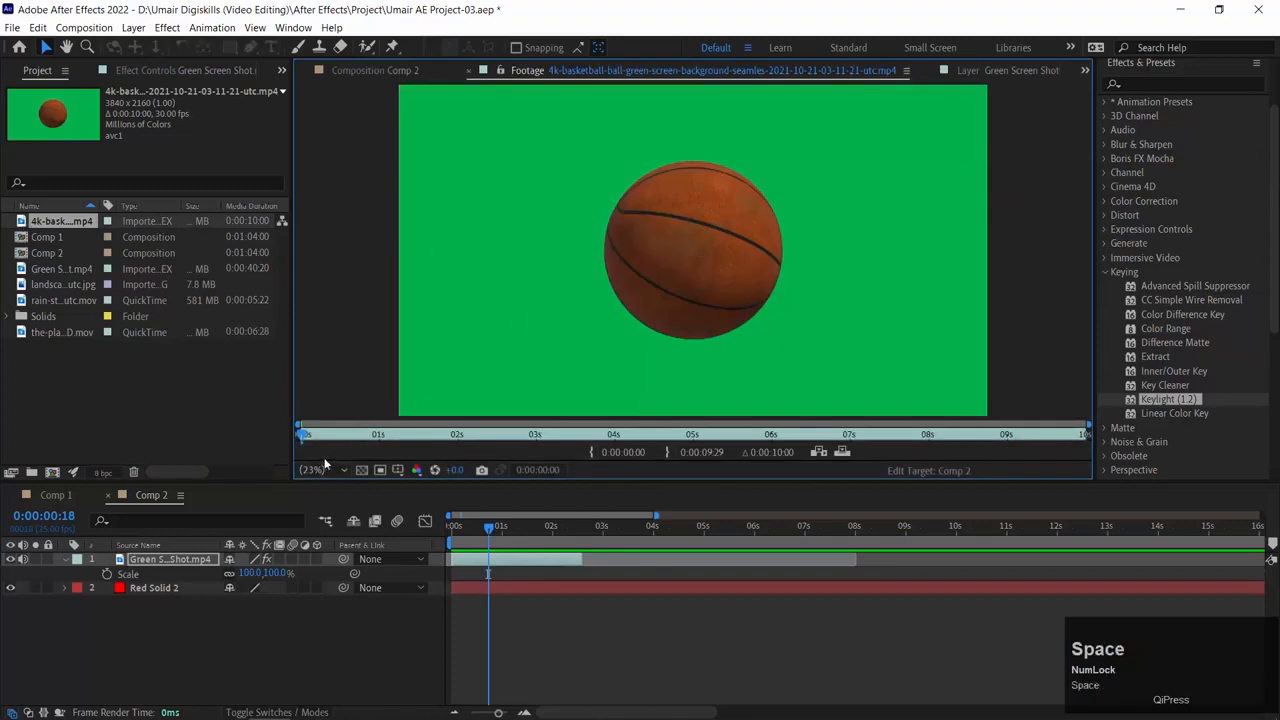
left_click_drag(394, 437, 452, 440)
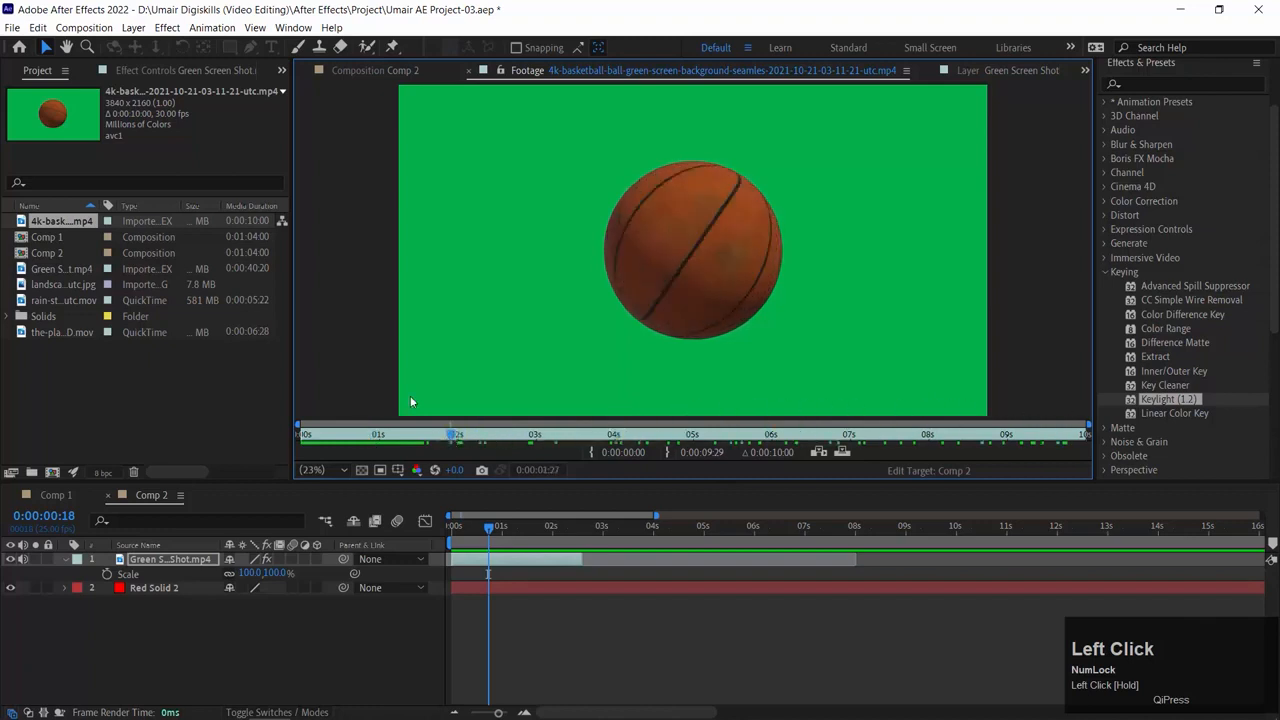
Step: Add the basketball clip to Comp 2 above the Green Screen Shot layer and scale it to 33%
left_click_drag(10, 226, 111, 580)
left_click_drag(35, 278, 140, 600)
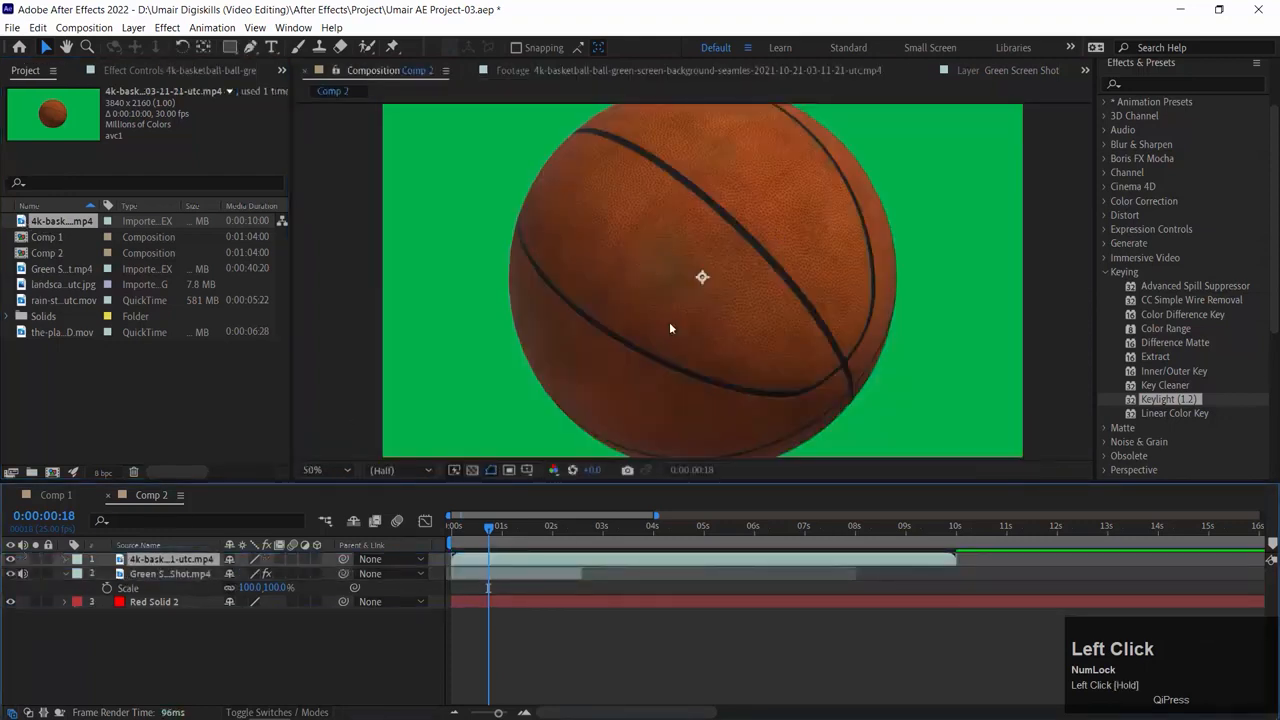
key("s")
left_click_drag(247, 573, 212, 580)
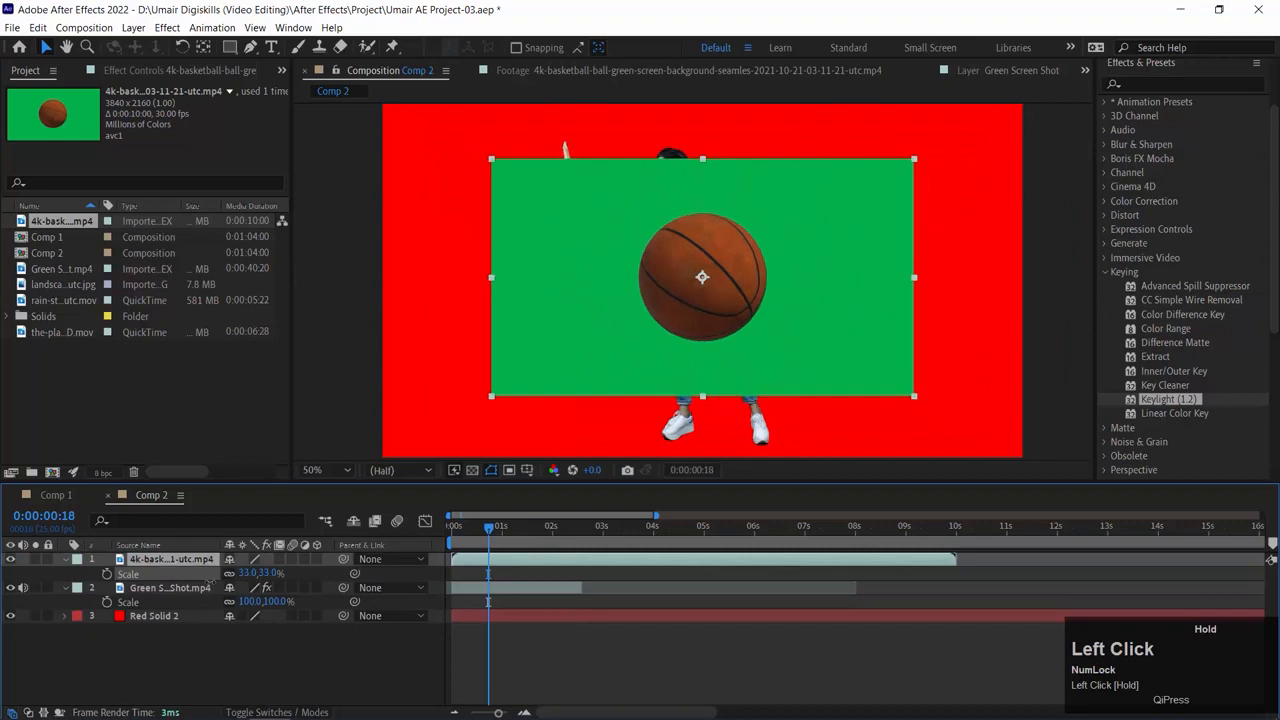
Step: Apply Keylight to the basketball layer, sample its green background as Screen Colour, and return to the start of the composition
double_click(1129, 402)
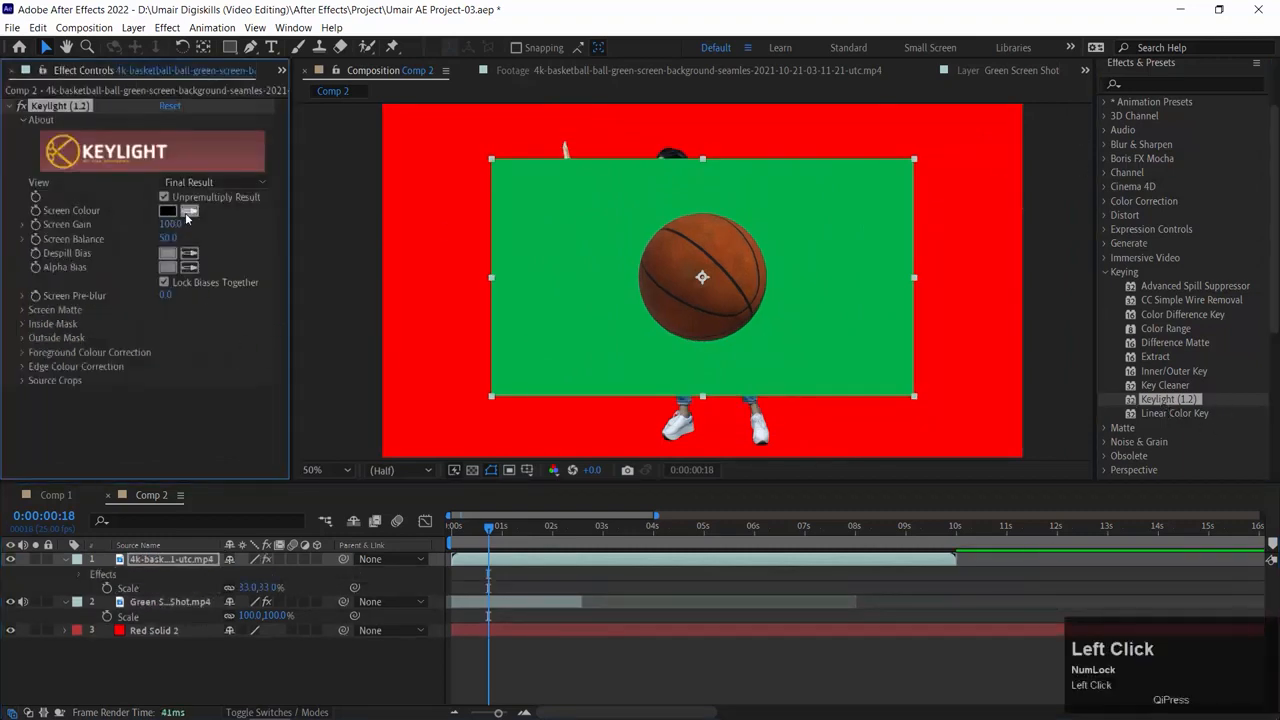
left_click(614, 295)
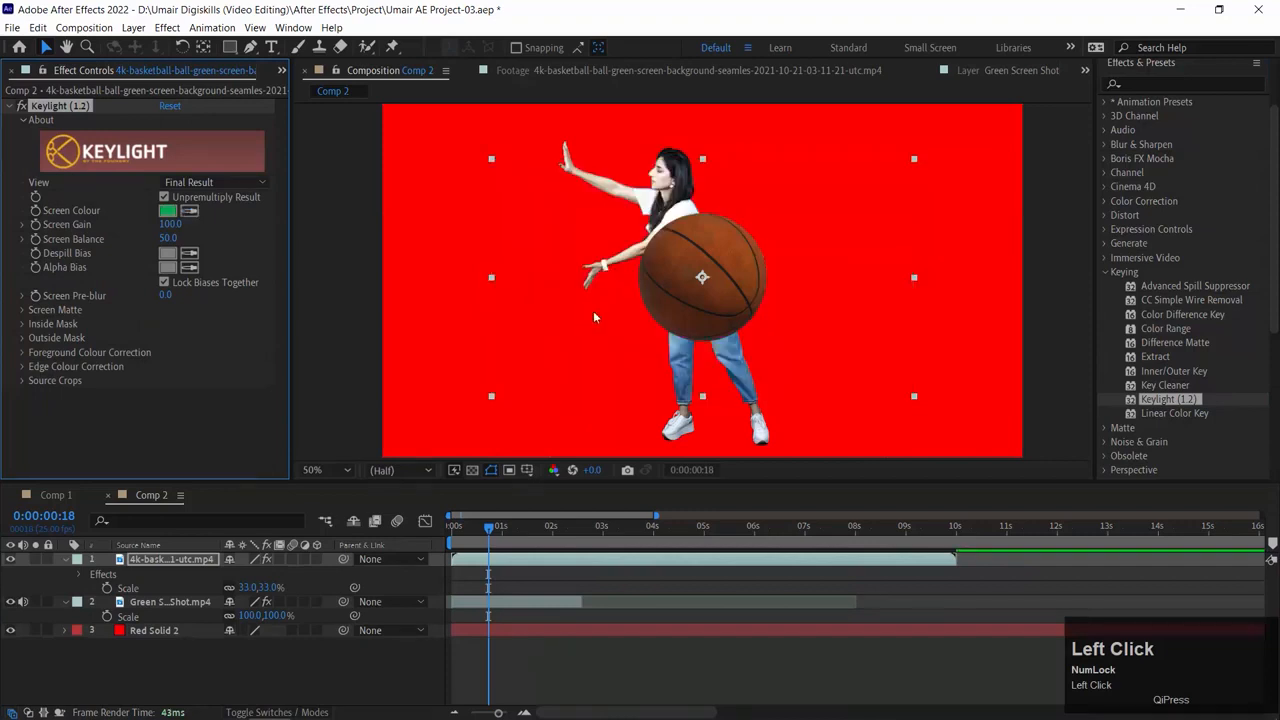
left_click(456, 526)
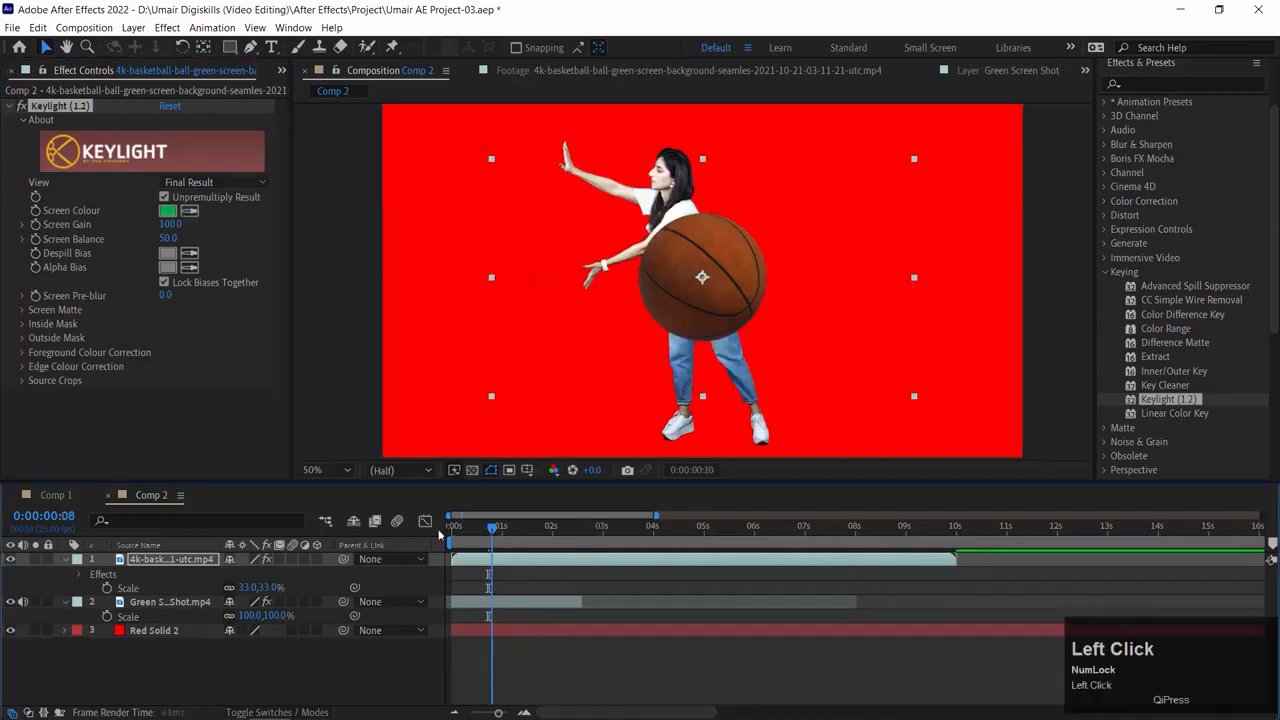
left_click(10, 631)
left_click(10, 631)
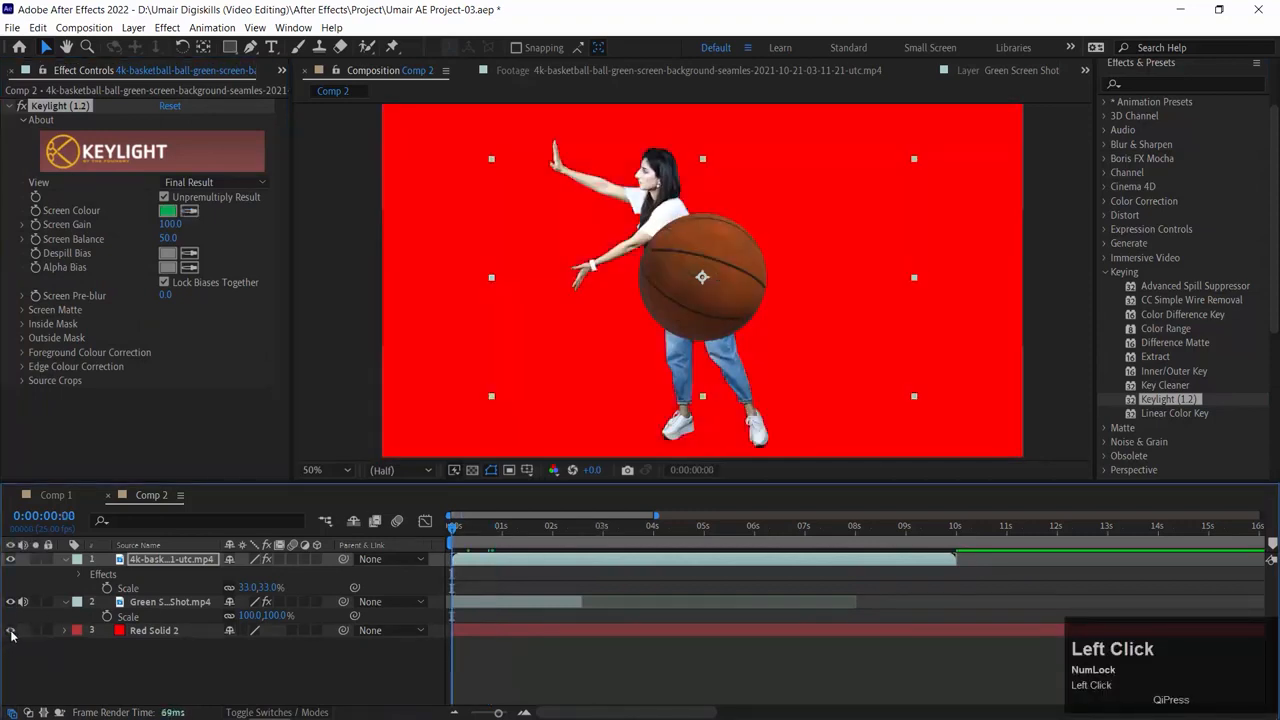
Step: Move the basketball beside the woman's outstretched hands, enlarge it to about 37.1 by 36.7%, and preview the composite
key("v")
left_click_drag(709, 252, 513, 197)
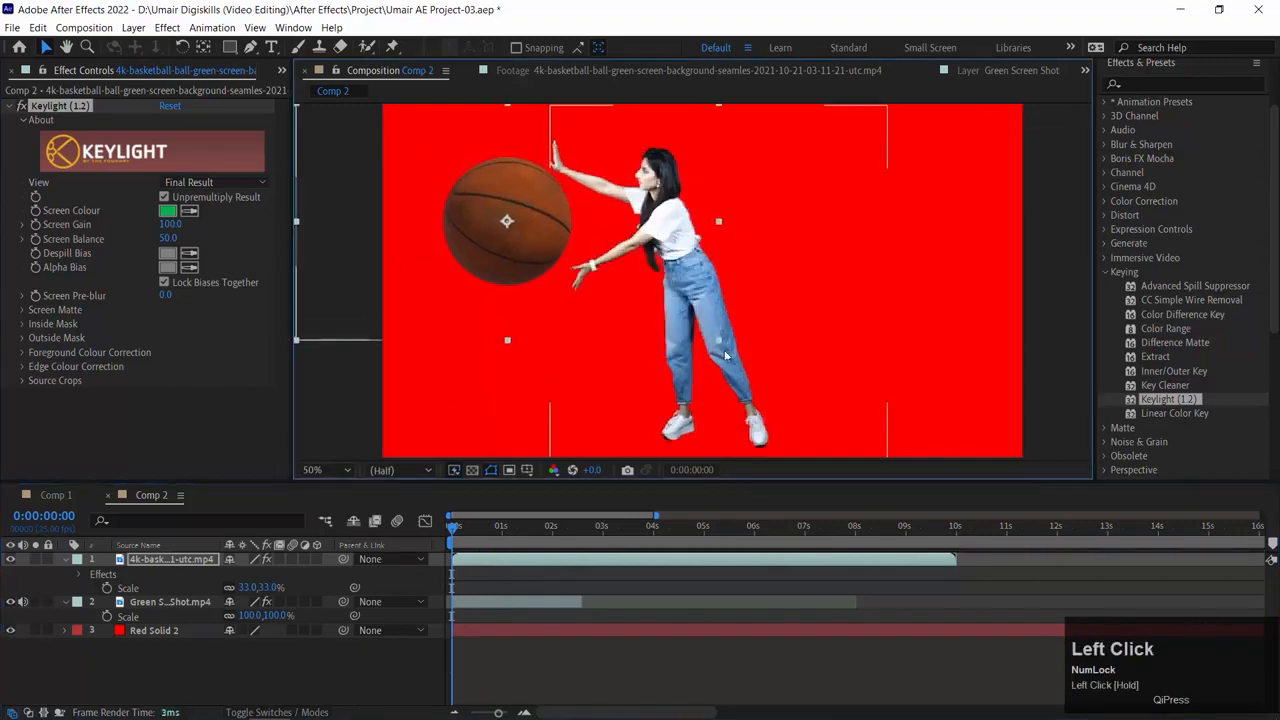
left_click_drag(718, 340, 747, 356)
key("space")
key("space")
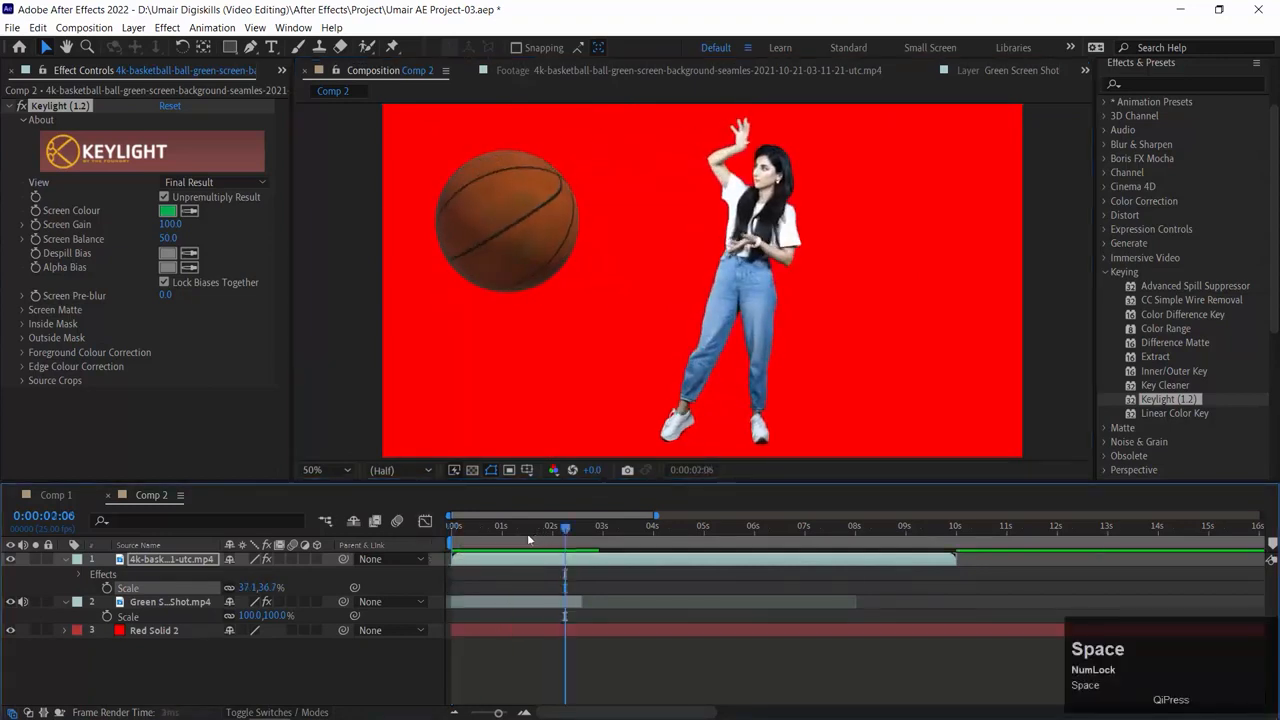
left_click(405, 522)
Step: Place the basketball layer beneath the Green Screen Shot layer and fit the ball between the woman's hands
left_click_drag(508, 252, 517, 253)
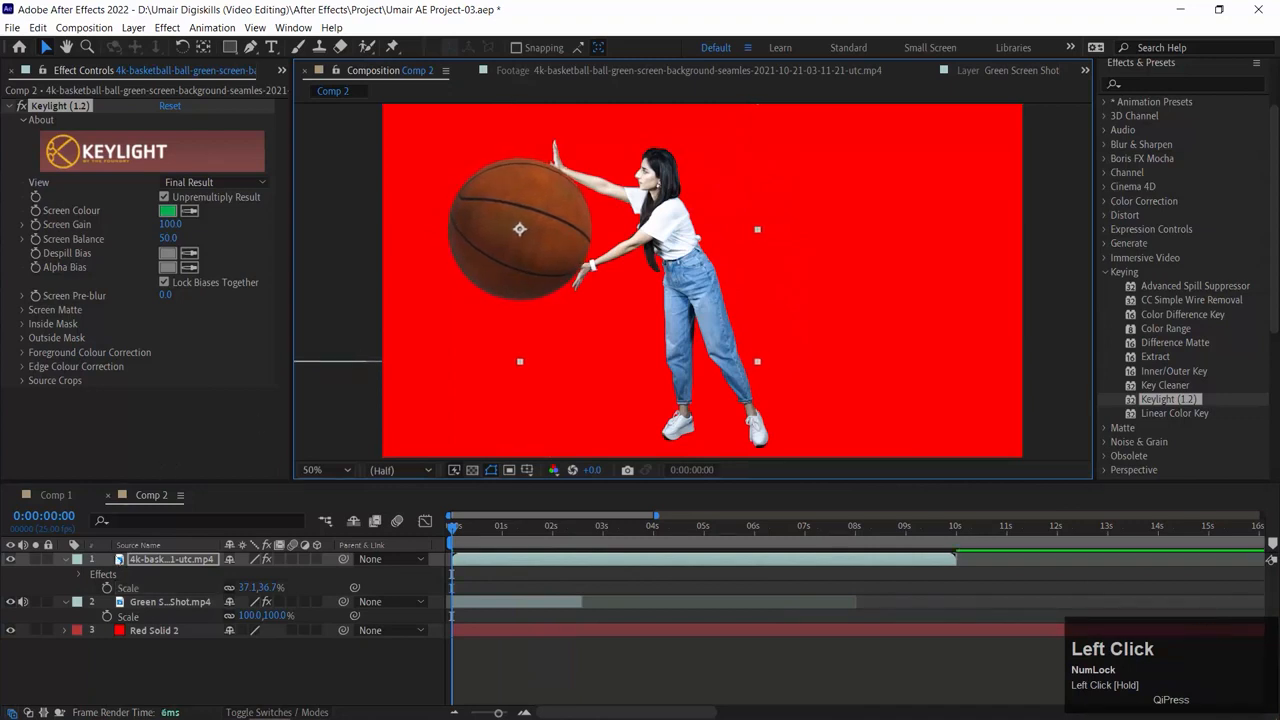
left_click_drag(127, 556, 130, 616)
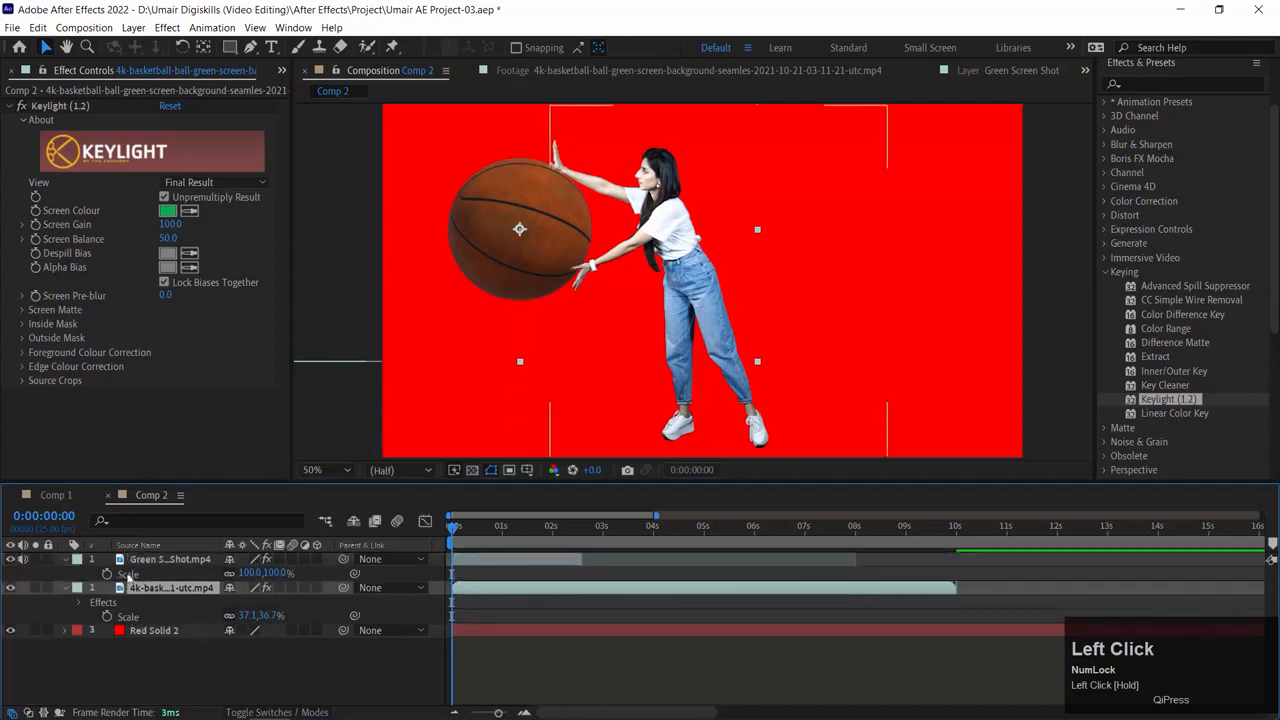
mouse_move(568, 243)
left_mouse_down()
mouse_move(580, 248)
mouse_move(566, 250)
left_mouse_up()
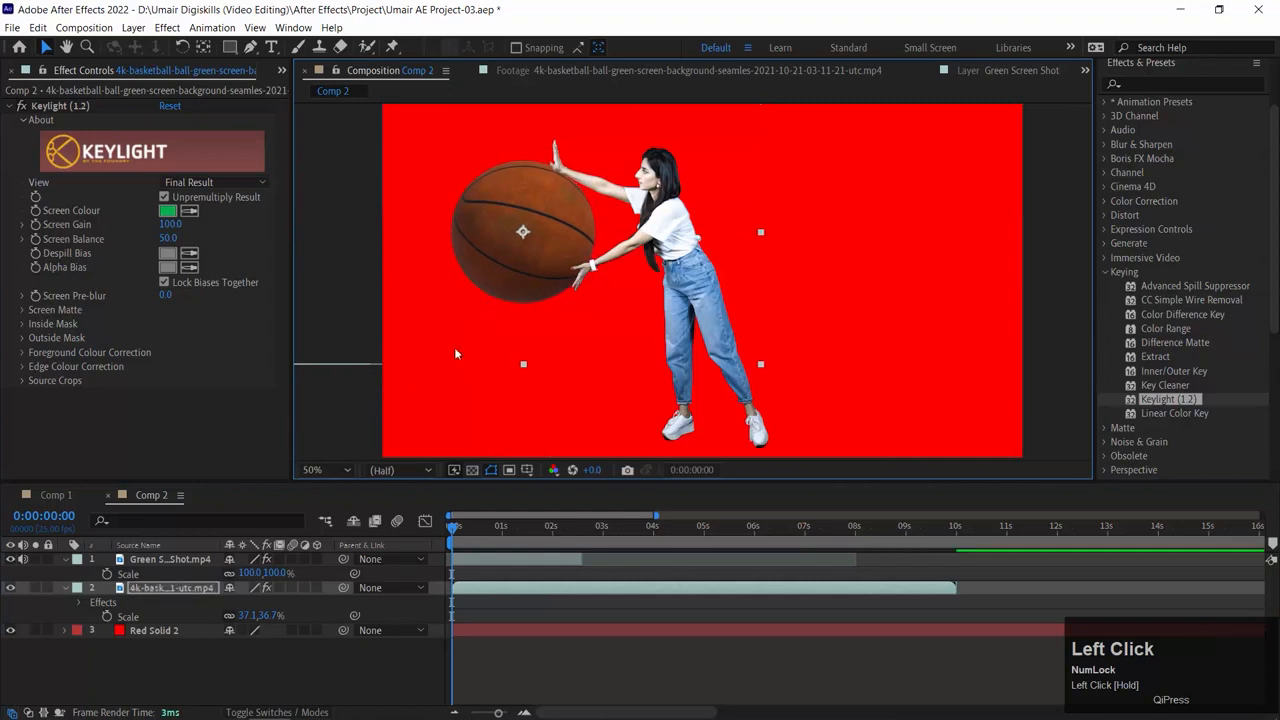
Step: Enlarge the basketball layer to about 40% scale and reveal its Position property
key("s")
left_click_drag(251, 576, 249, 604)
key("ctrl+z")
left_click(181, 591)
key("s")
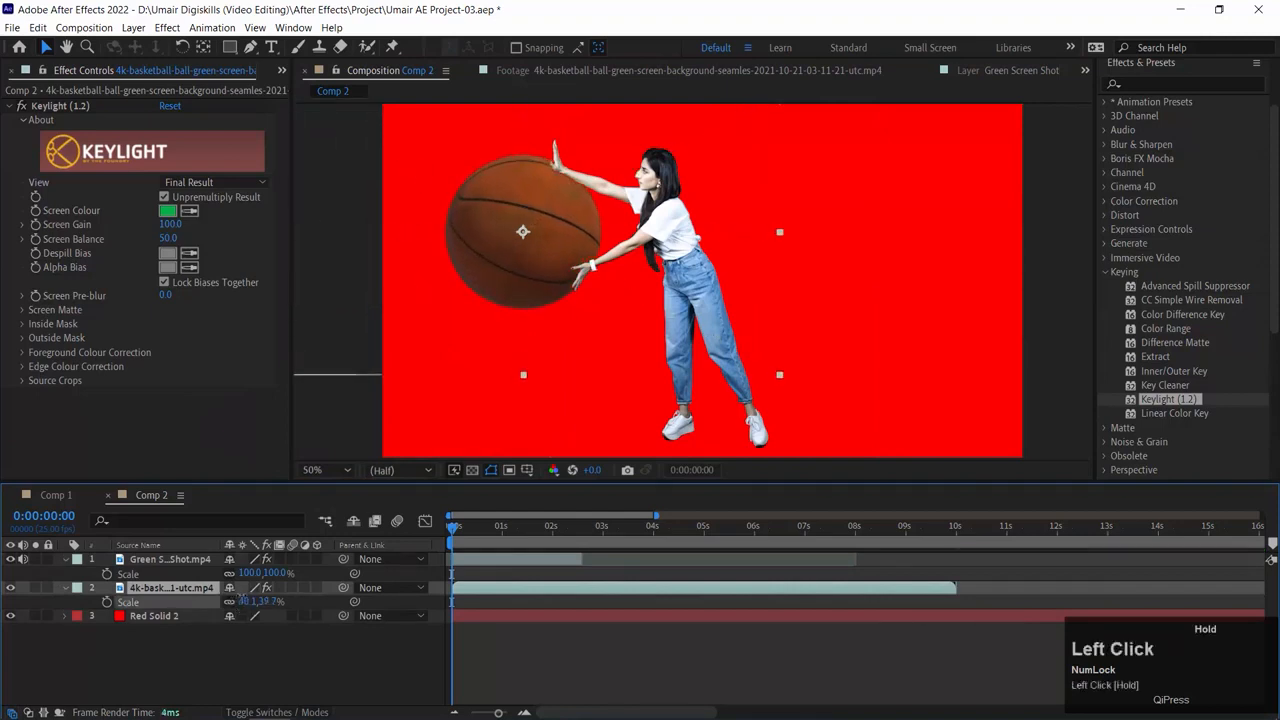
key("p")
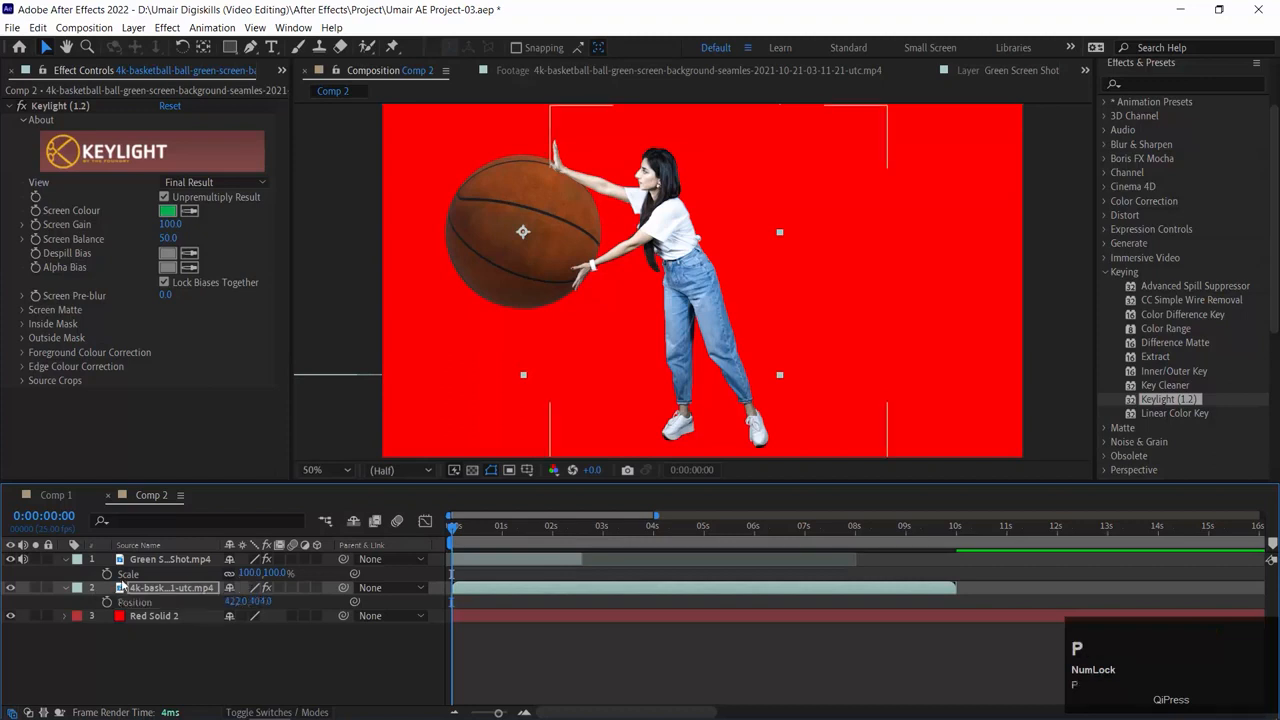
Step: Enable Position keyframing on the basketball layer at the first frame and shift that keyframe to about half a second
left_click(108, 605)
left_click(458, 532)
key("equal")
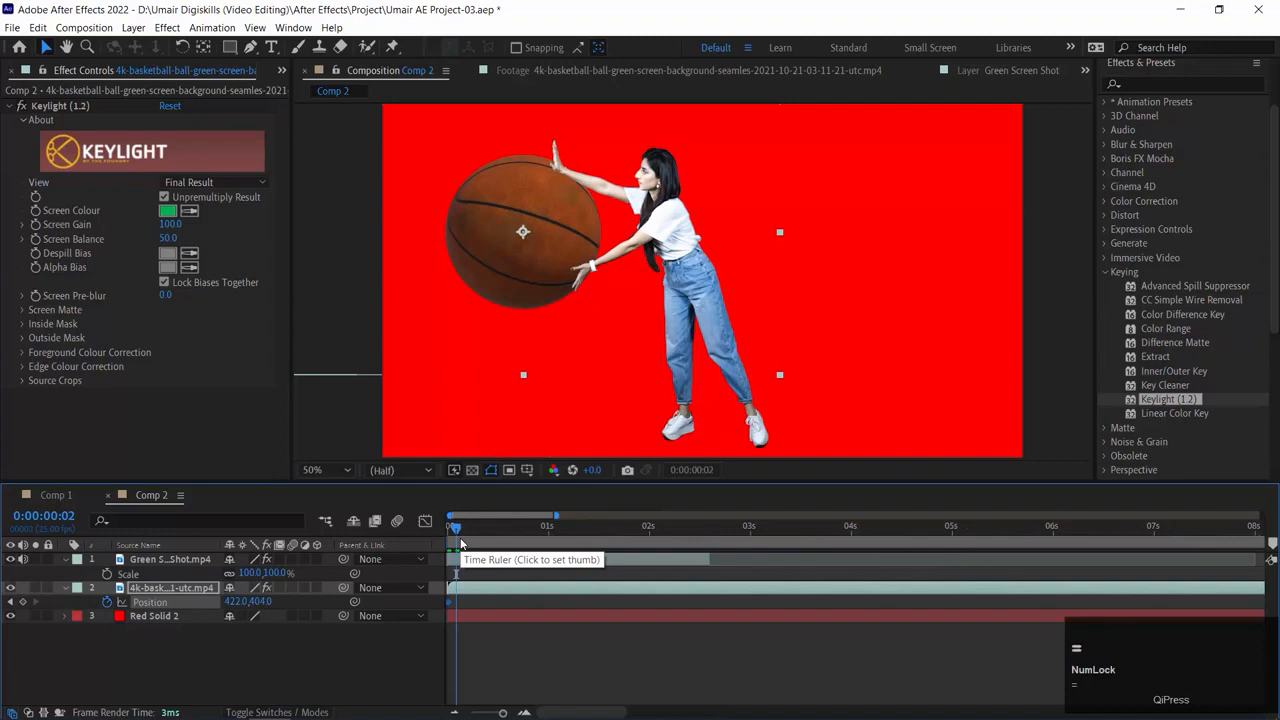
key("ctrl+Right")
left_click(491, 632)
key("ctrl+Right")
key("ctrl+Right")
key("ctrl+Right")
key("ctrl+Right")
key("ctrl+Right")
key("ctrl+Right")
key("ctrl+Right")
key("ctrl+Right")
key("ctrl+Right")
key("ctrl+Right")
key("ctrl+Right")
key("ctrl+Right")
left_click_drag(449, 606, 502, 604)
Step: Keyframe the basketball's position to follow the woman's hands just after one second, at 1:16 and at 2:02
left_click_drag(512, 530, 565, 530)
left_click_drag(545, 236, 693, 235)
left_click(617, 530)
right_click(623, 220)
left_click(661, 530)
Step: Place the basketball layer above the Green Screen Shot layer and keyframe the ball closer to her hands at about 2.5 seconds
left_click_drag(120, 590, 127, 565)
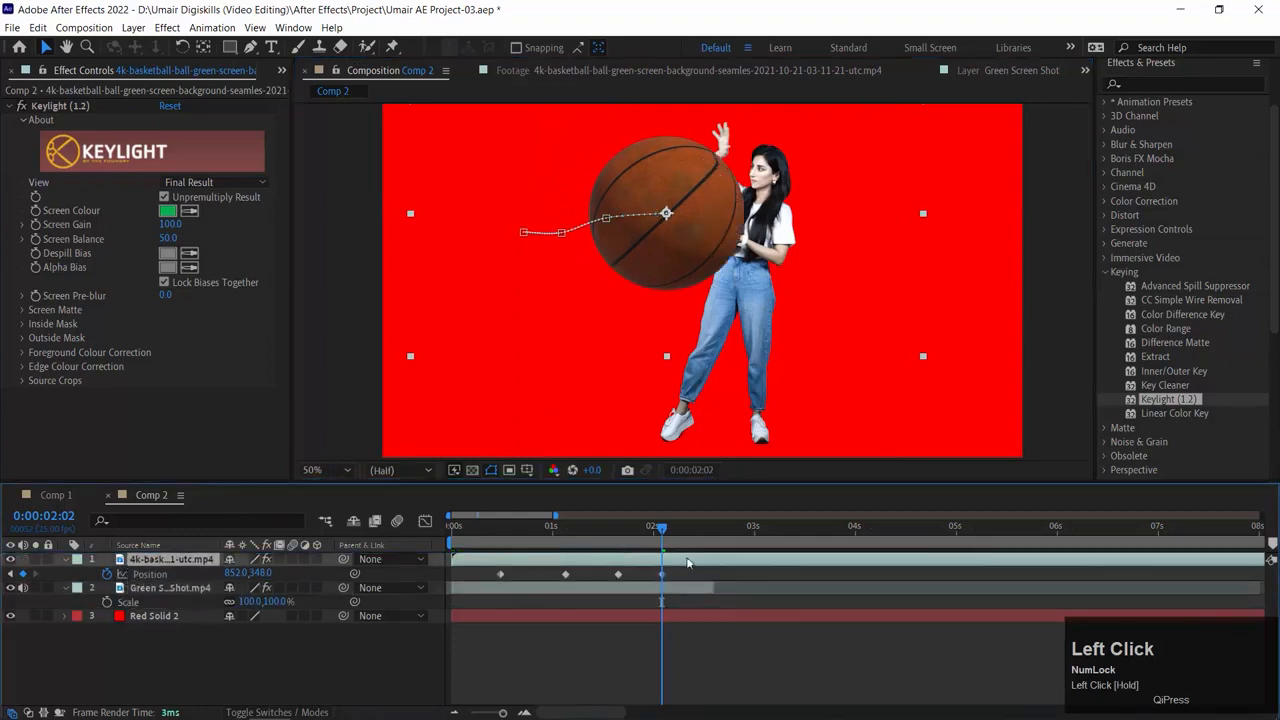
left_click_drag(665, 535, 709, 532)
left_click_drag(704, 298, 746, 273)
Step: Review the ball's motion and raise its position at 2:02 to a vertical value of 284
left_click_drag(512, 532, 607, 549)
key("space")
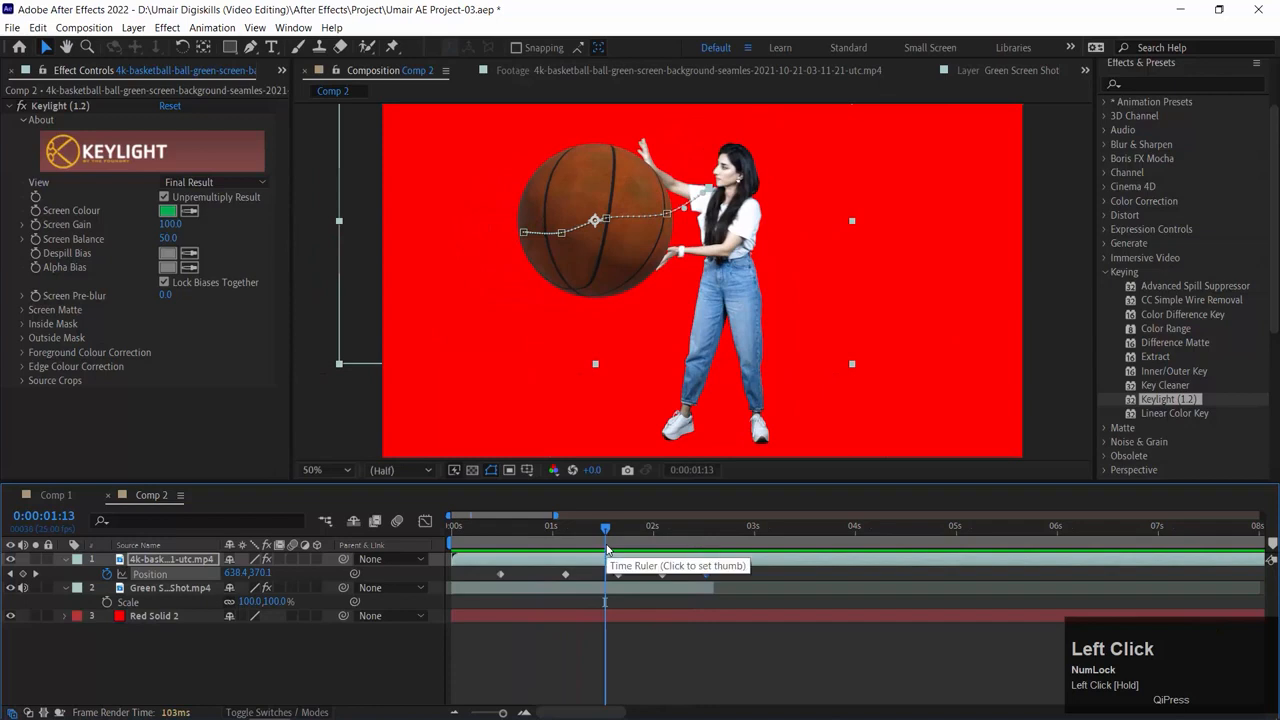
left_click_drag(607, 549, 662, 525)
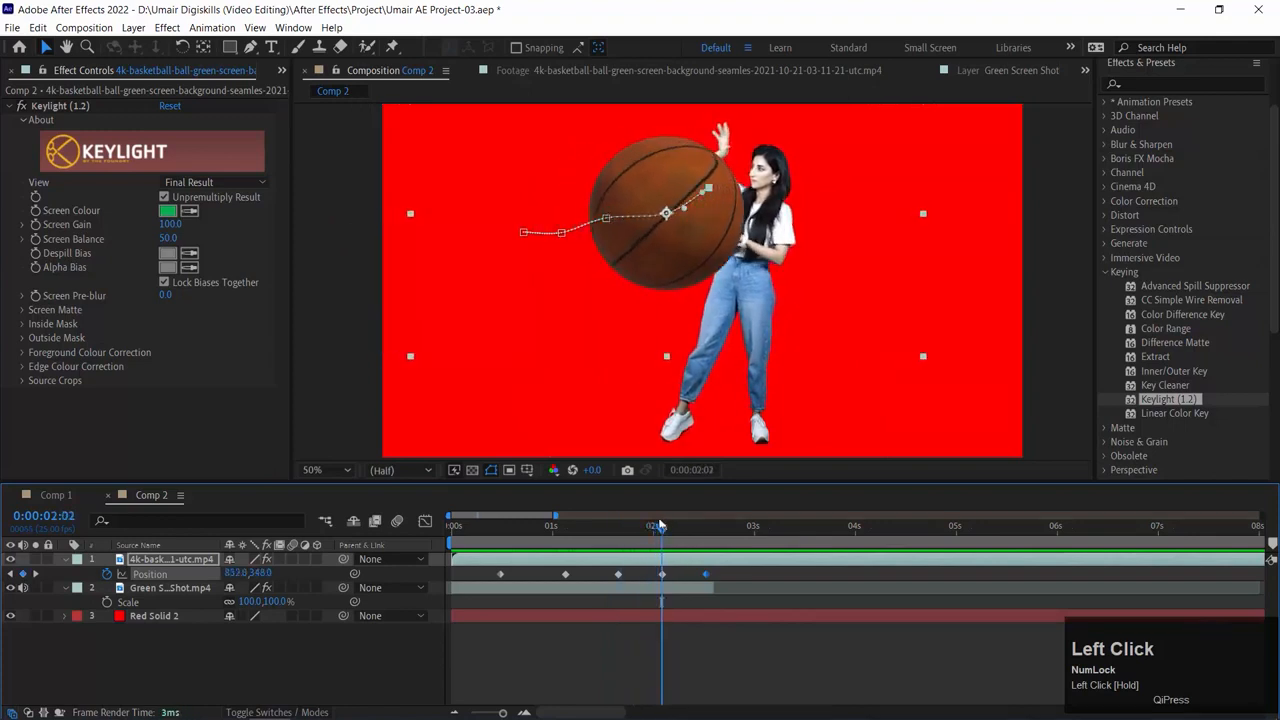
left_click_drag(722, 250, 702, 225)
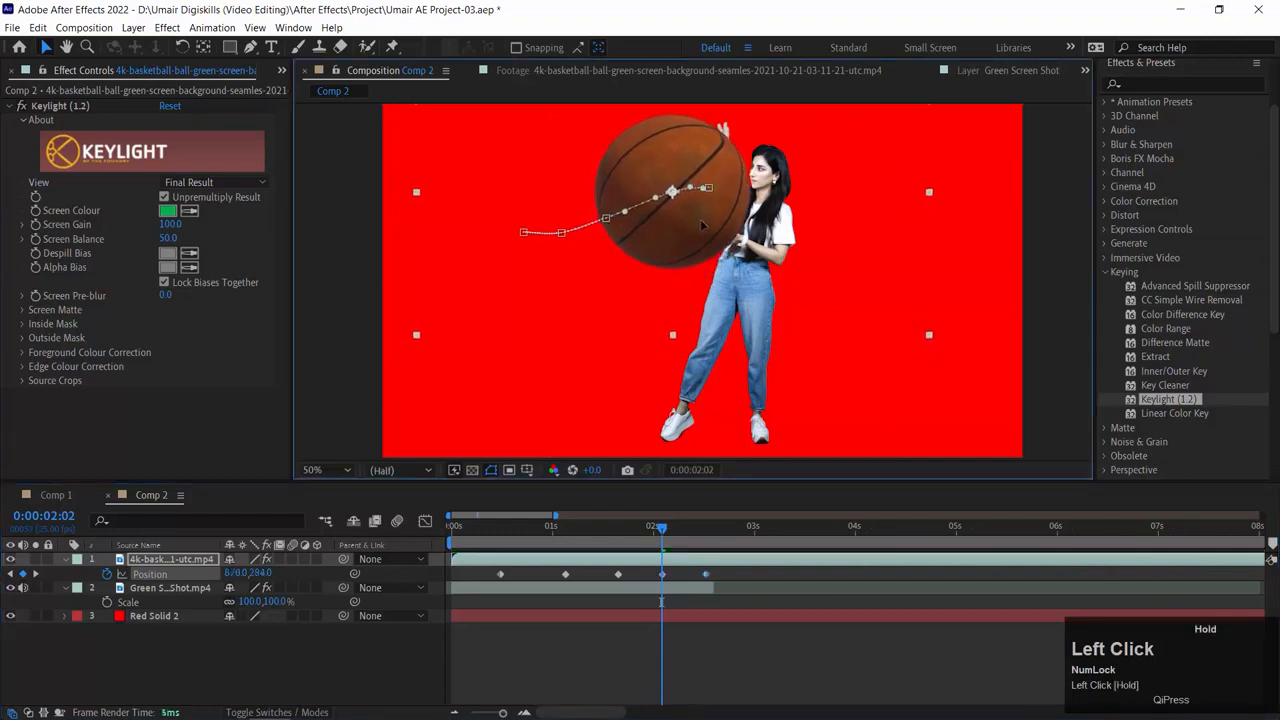
left_click_drag(660, 532, 298, 548)
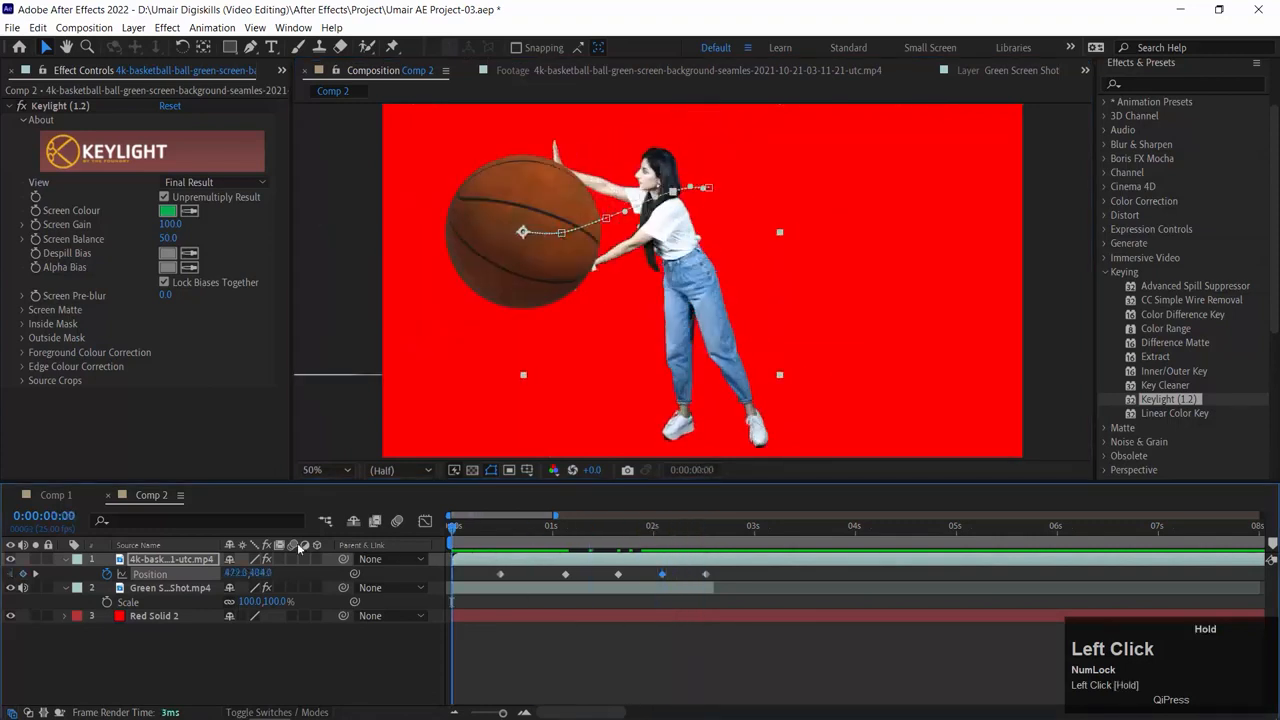
Step: End the work area where the Green Screen Shot clip ends and preview the composite from the start
left_click_drag(680, 533, 205, 517)
key("n")
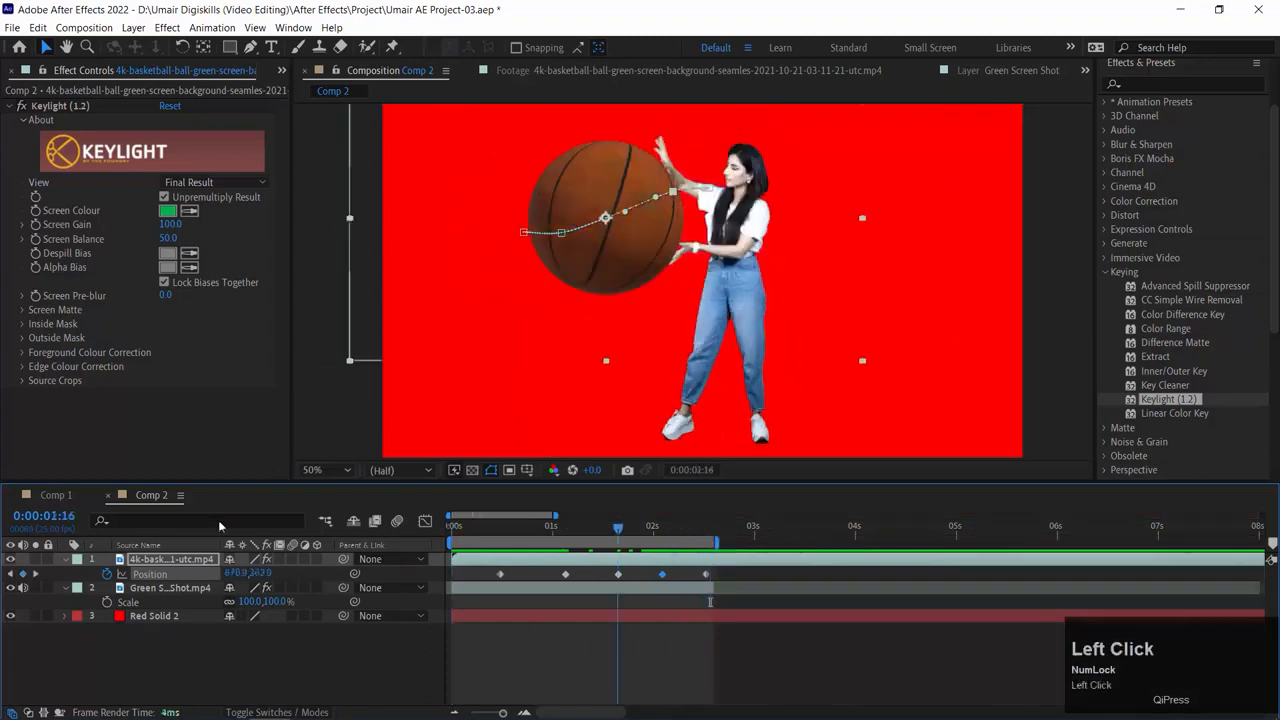
key("space")
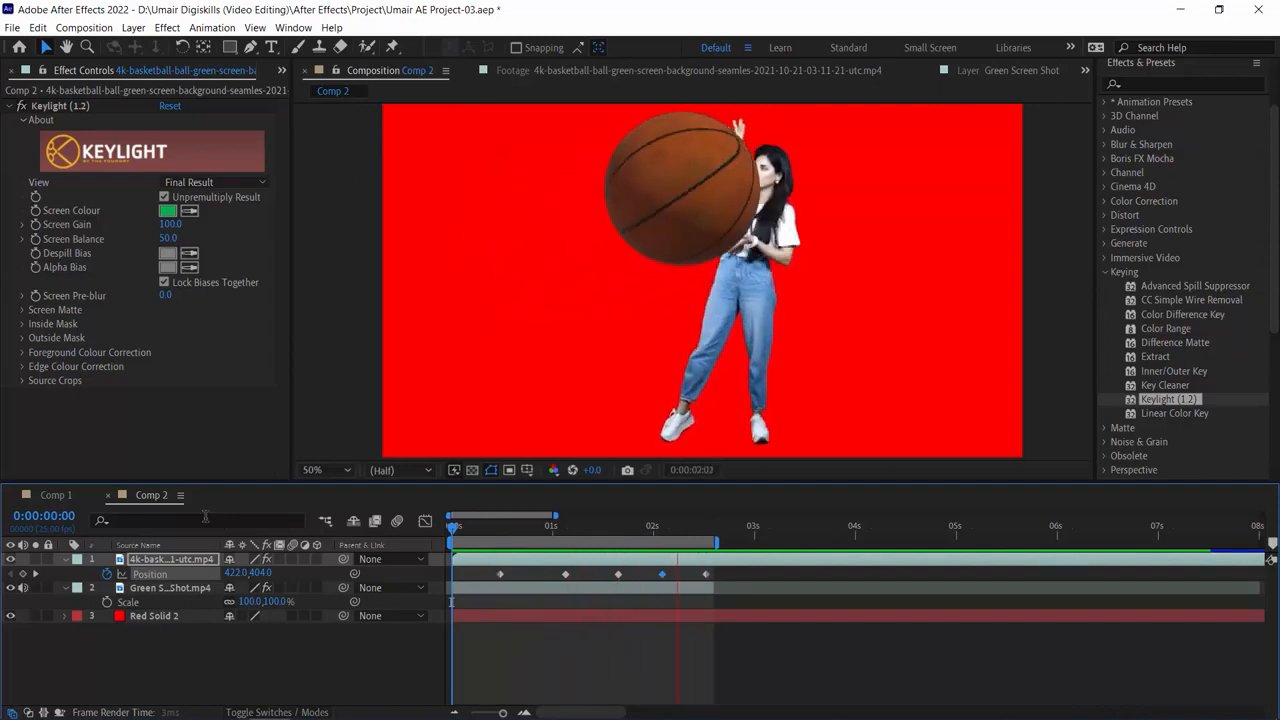
key("space")
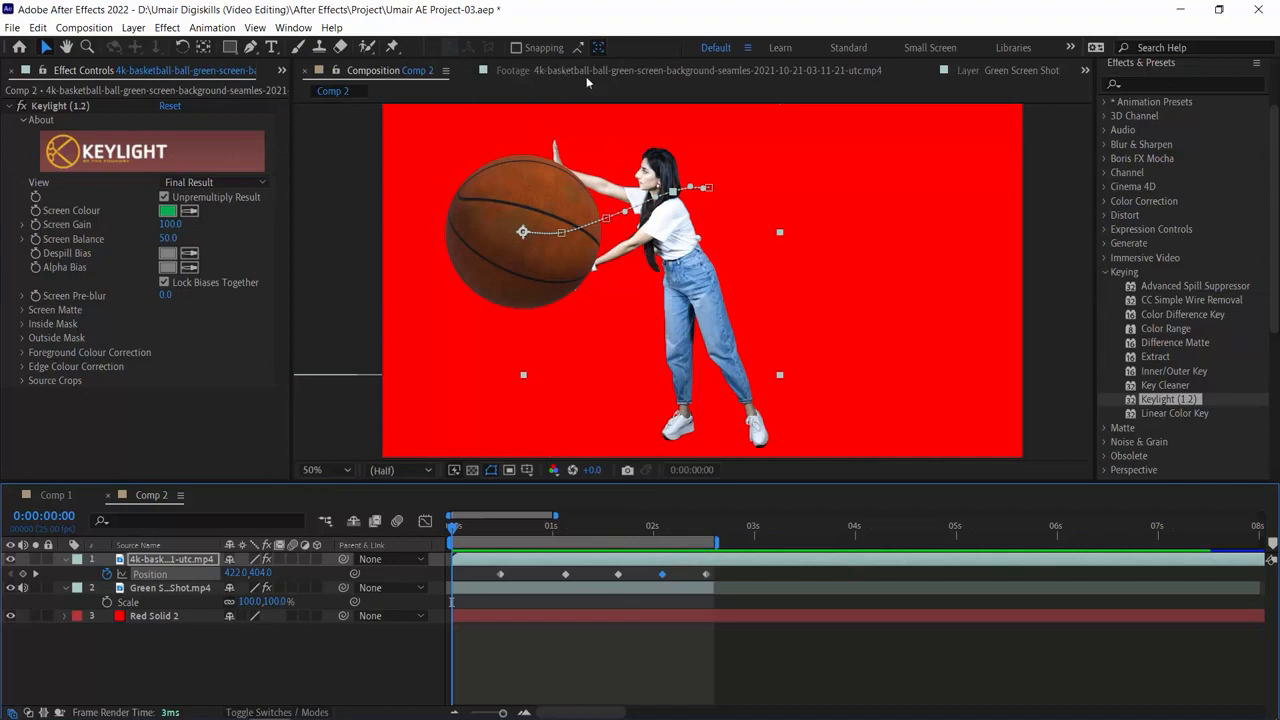
Step: Compare the original green screen shots of the woman and the basketball with the finished composite in Comp 2
left_click(1021, 71)
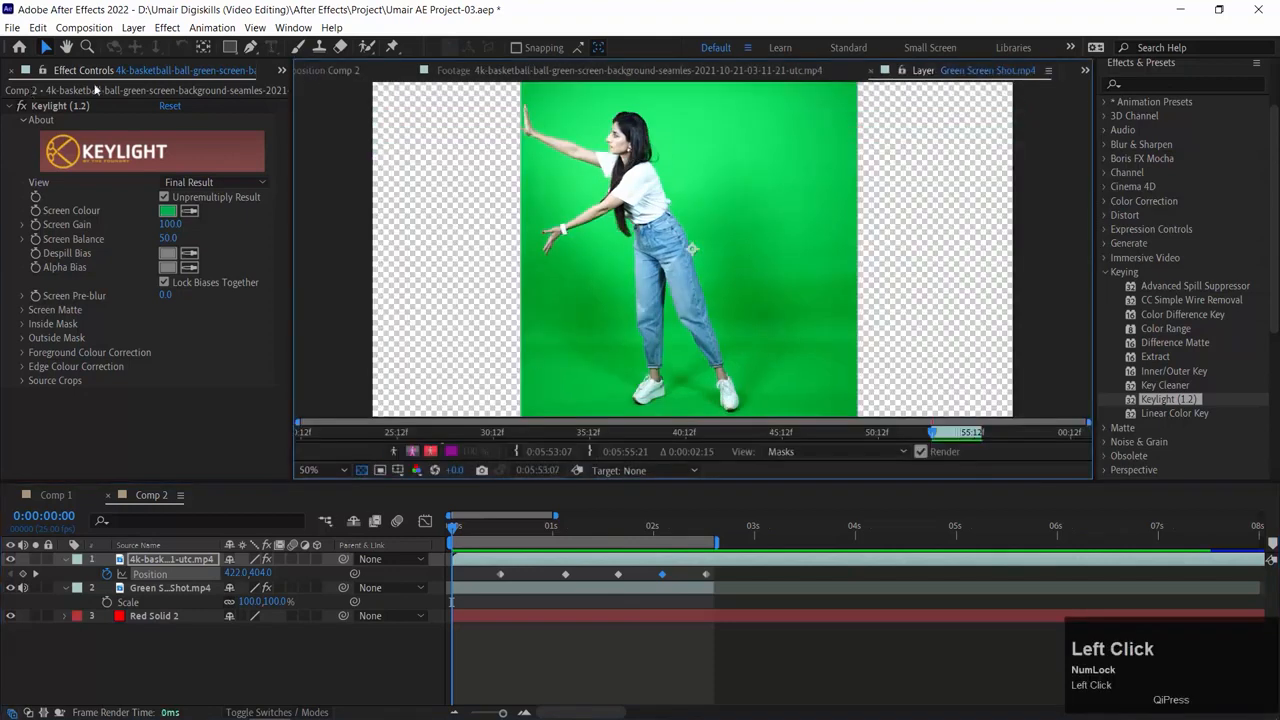
left_click(612, 74)
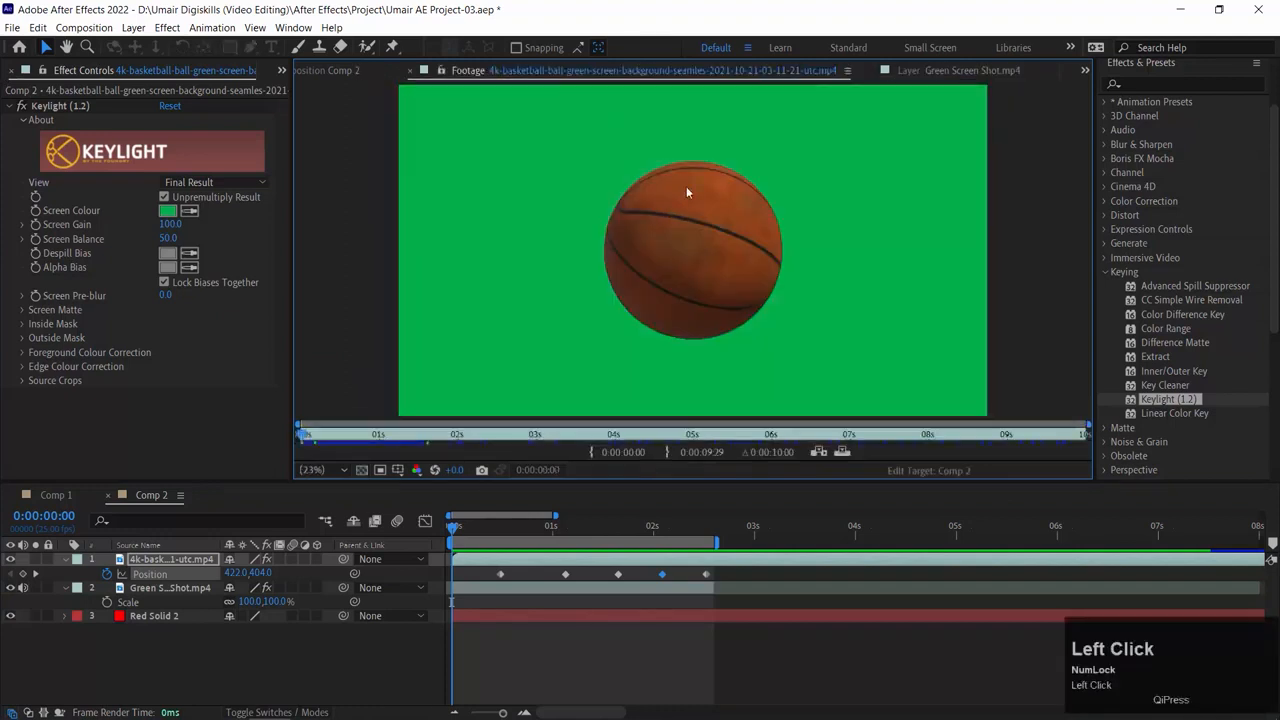
left_click(341, 70)
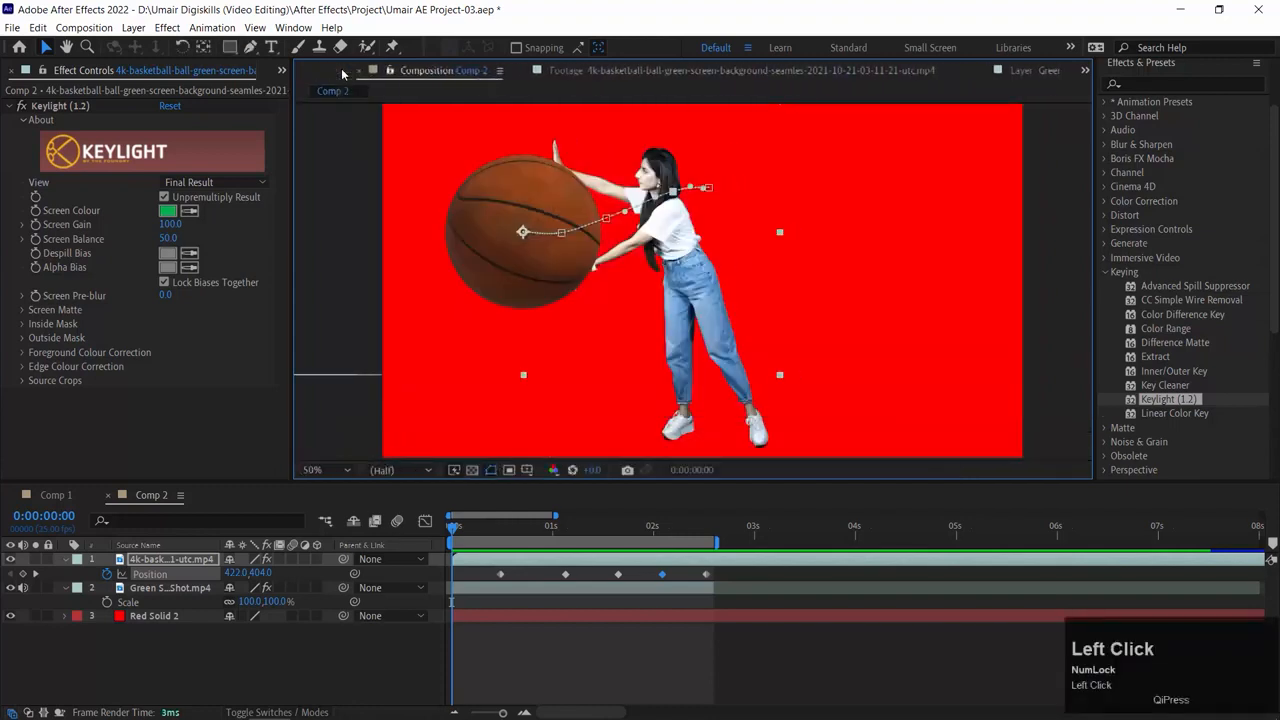